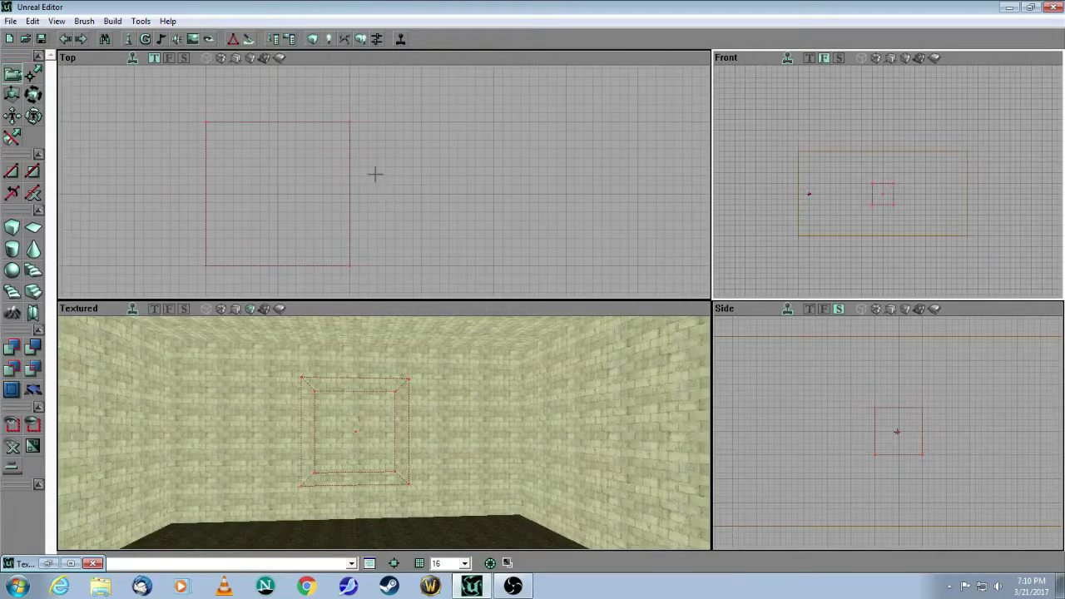
Load the Skaarj.utx texture package into the texture browser
click(192, 39)
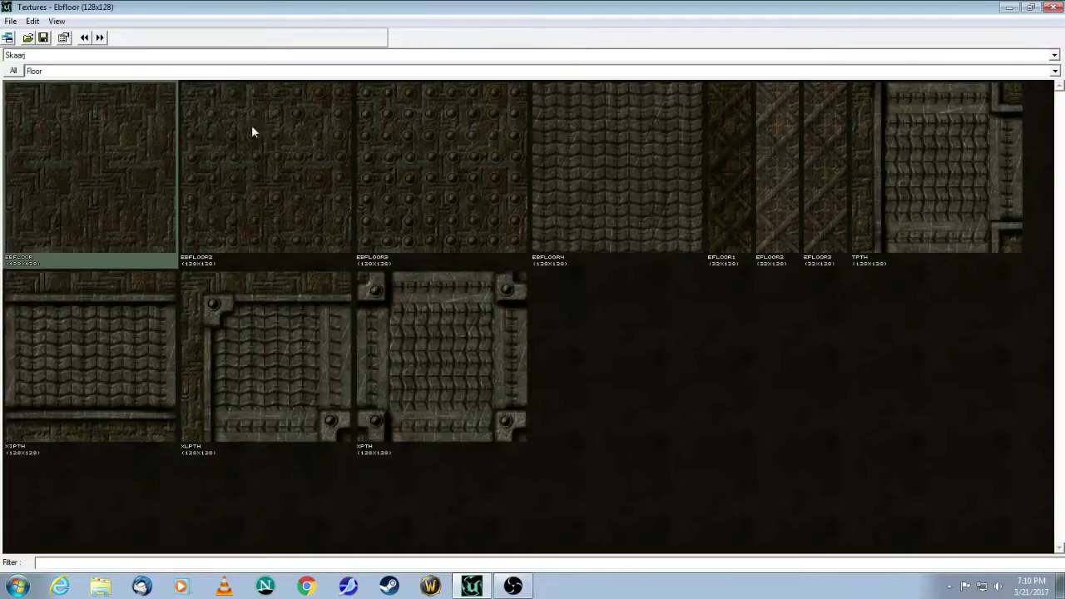
click(11, 20)
click(20, 51)
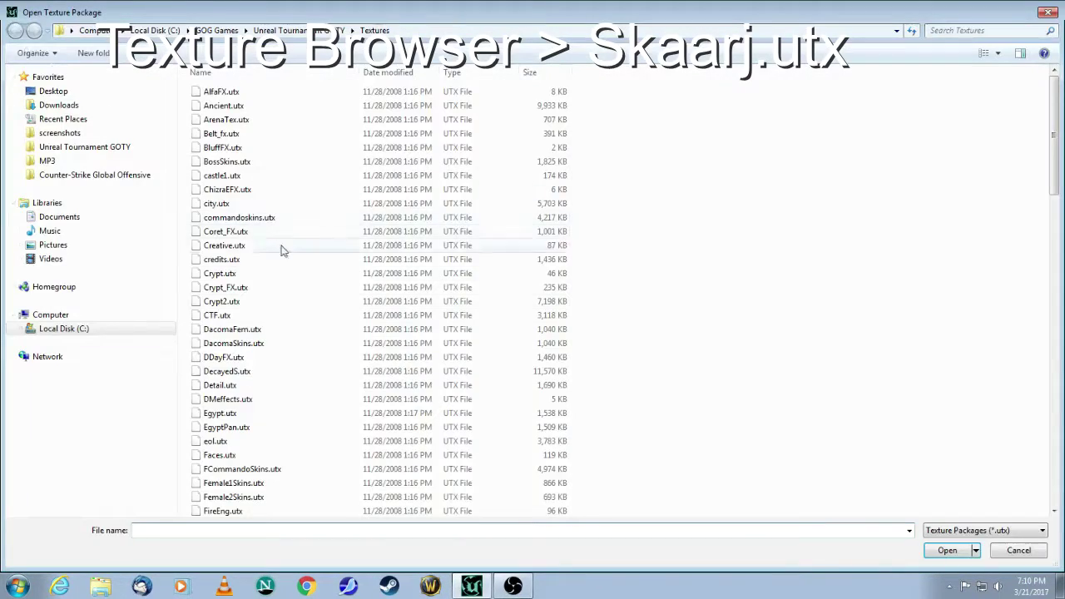
click(242, 398)
scroll(242, 405, down, 4)
scroll(241, 405, down, 15)
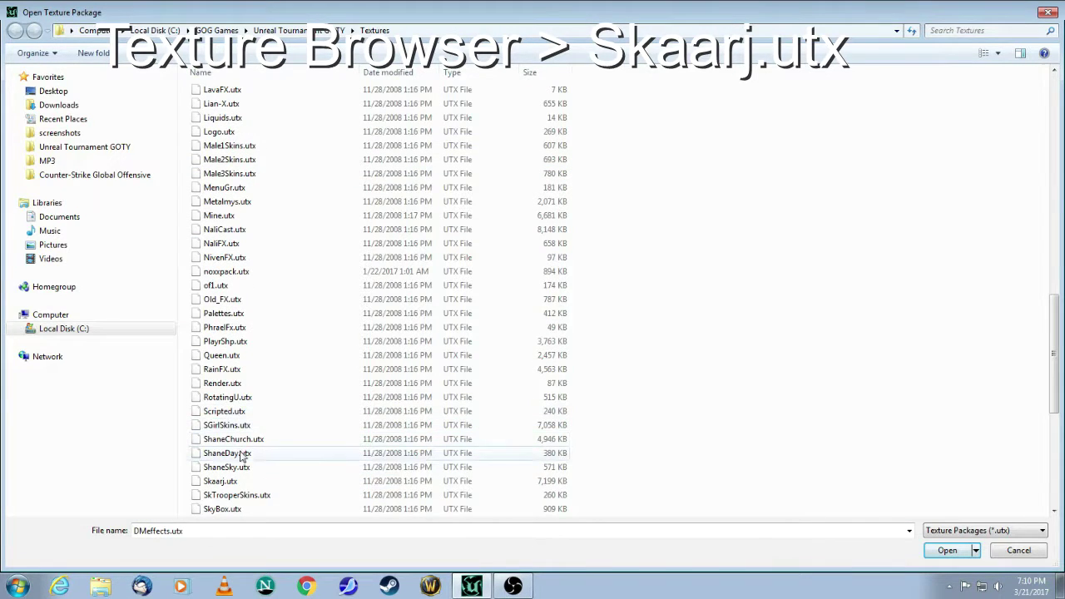
click(222, 481)
click(945, 550)
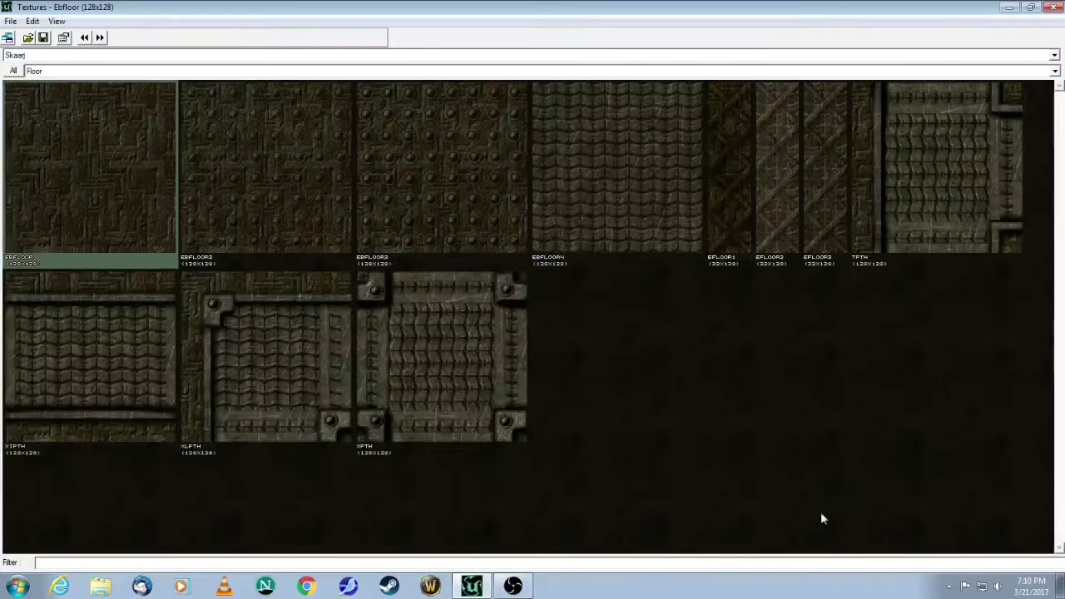
Show the Door group of the Skaarj package, select the 256x128 E_DRB3 door texture, and put the texture browser away
click(60, 74)
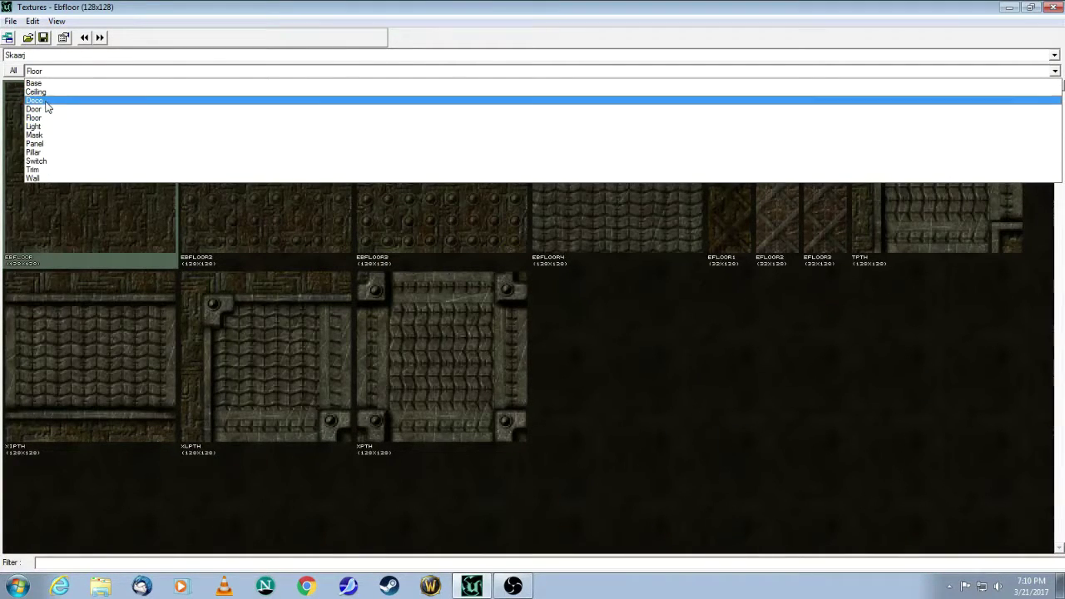
click(35, 107)
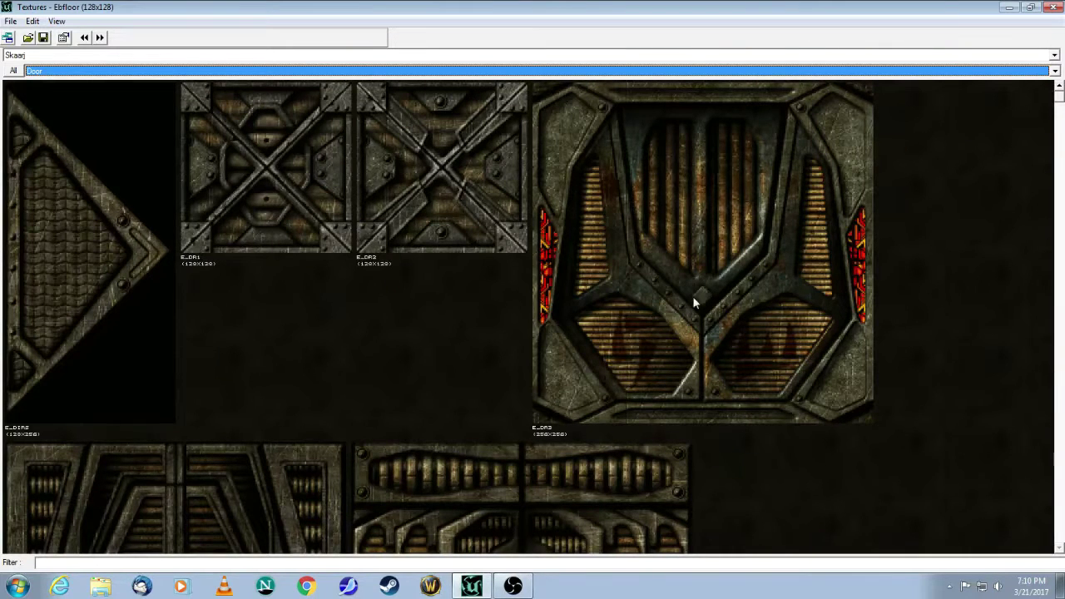
click(1057, 549)
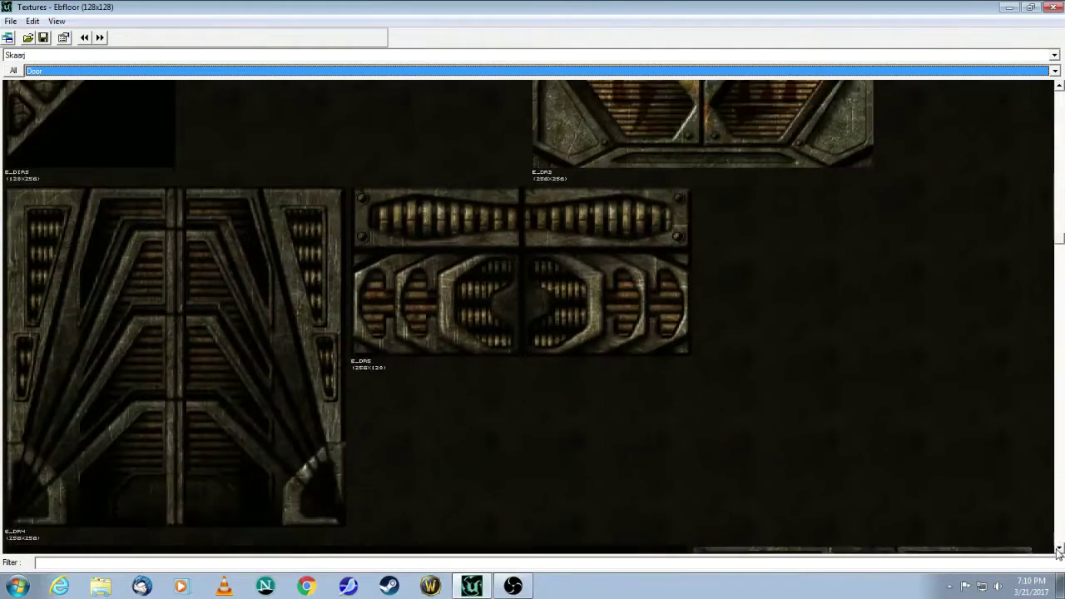
click(1057, 549)
click(1057, 549)
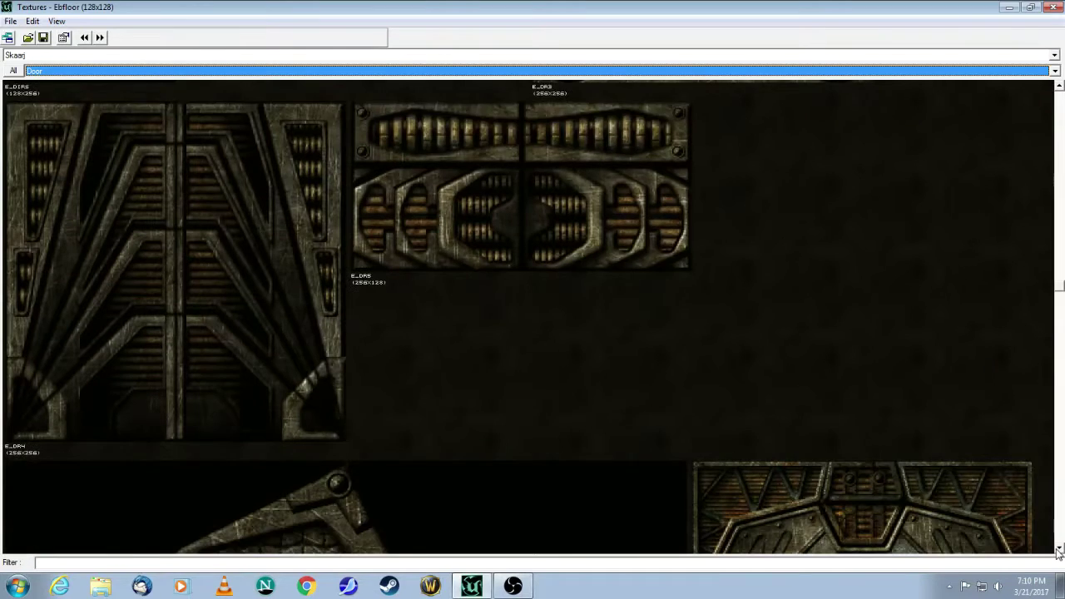
click(1057, 549)
click(1058, 549)
click(1057, 549)
click(1058, 549)
drag(1057, 551, 1057, 551)
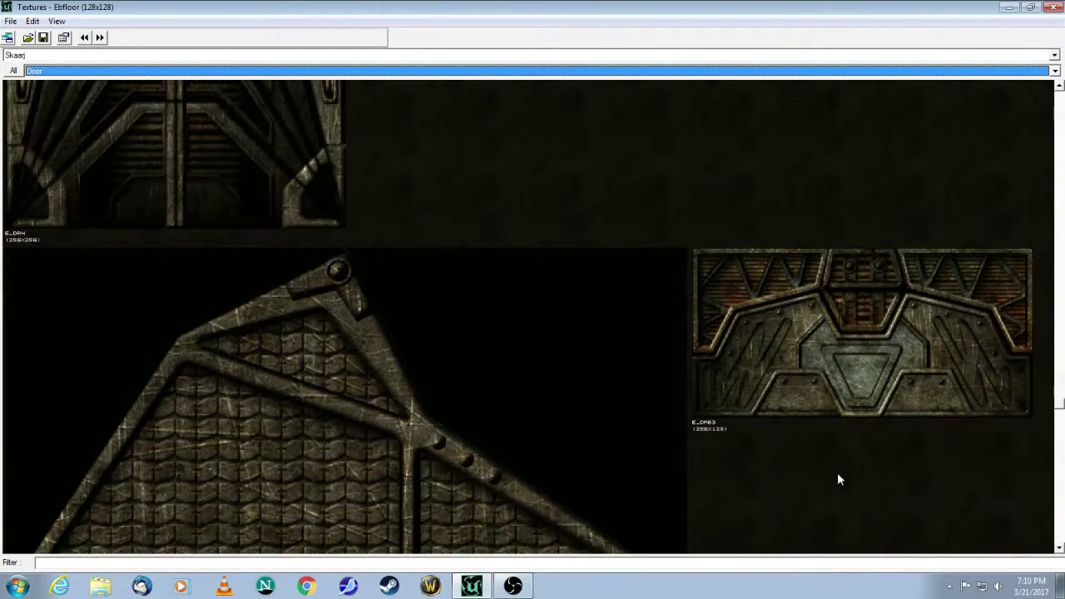
click(807, 355)
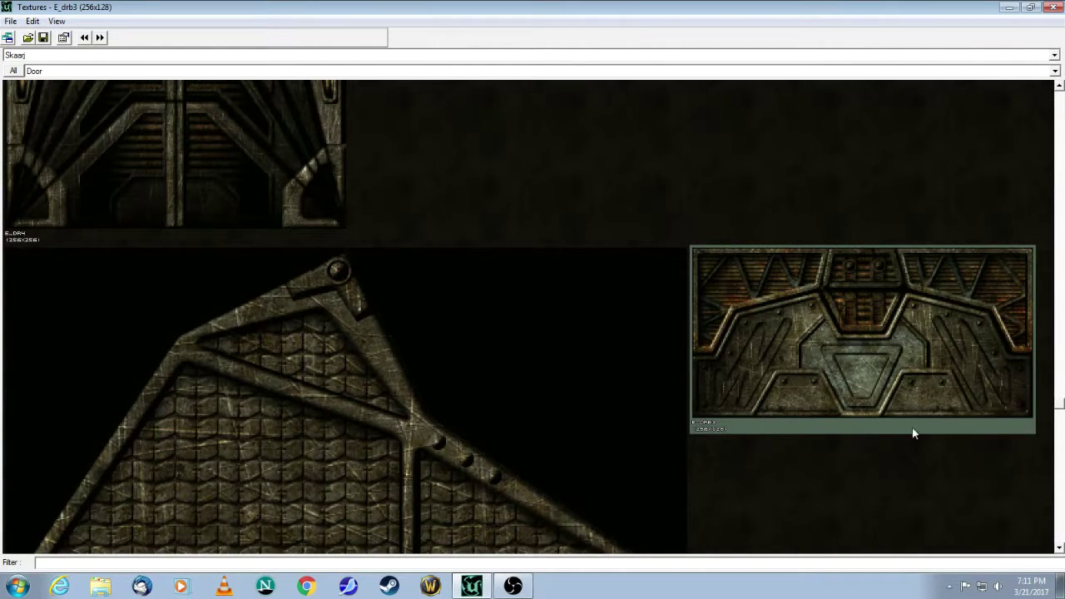
click(1004, 12)
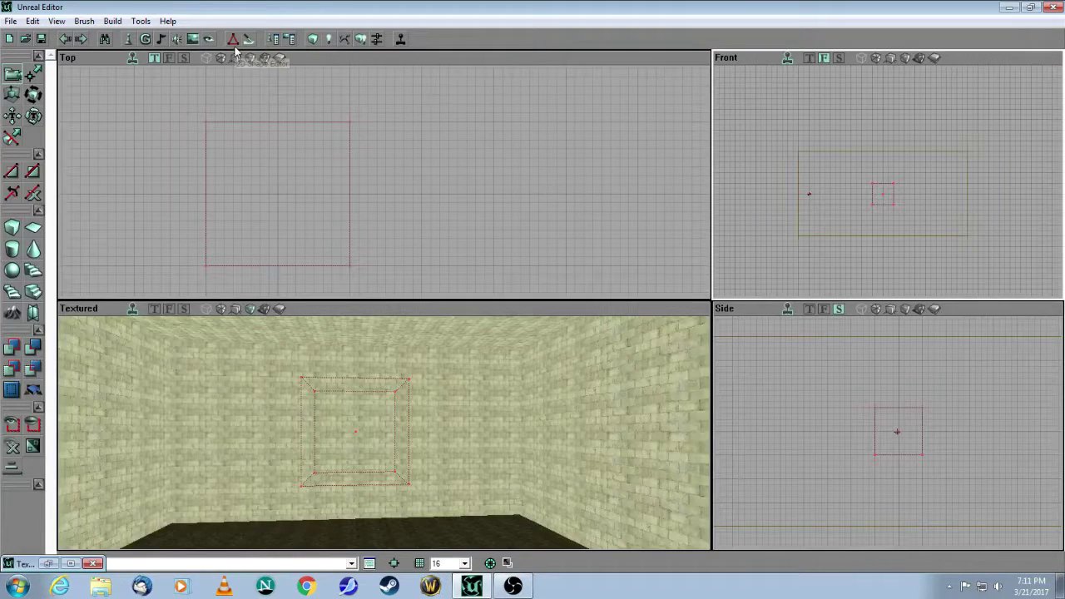
Open the 2D Shape Editor at full size and load the current texture as its background image
click(232, 42)
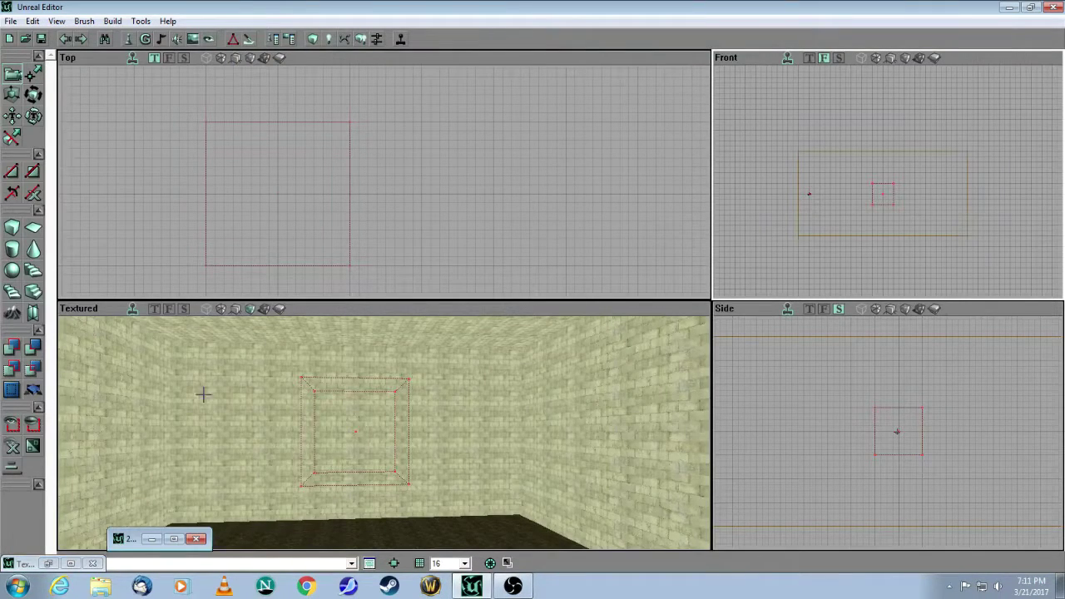
click(175, 540)
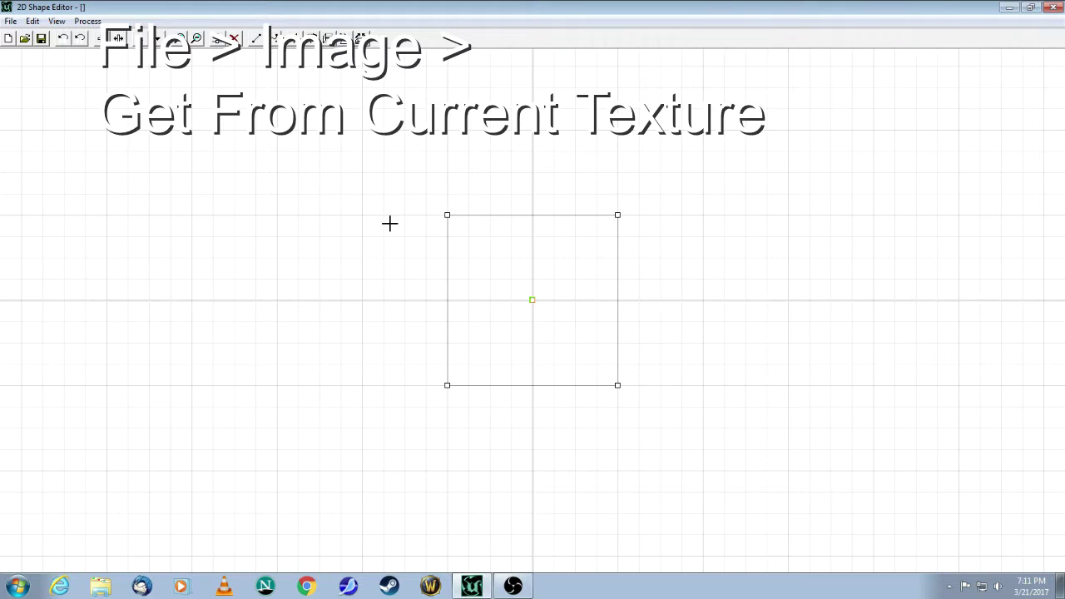
click(11, 20)
mouse_move(37, 106)
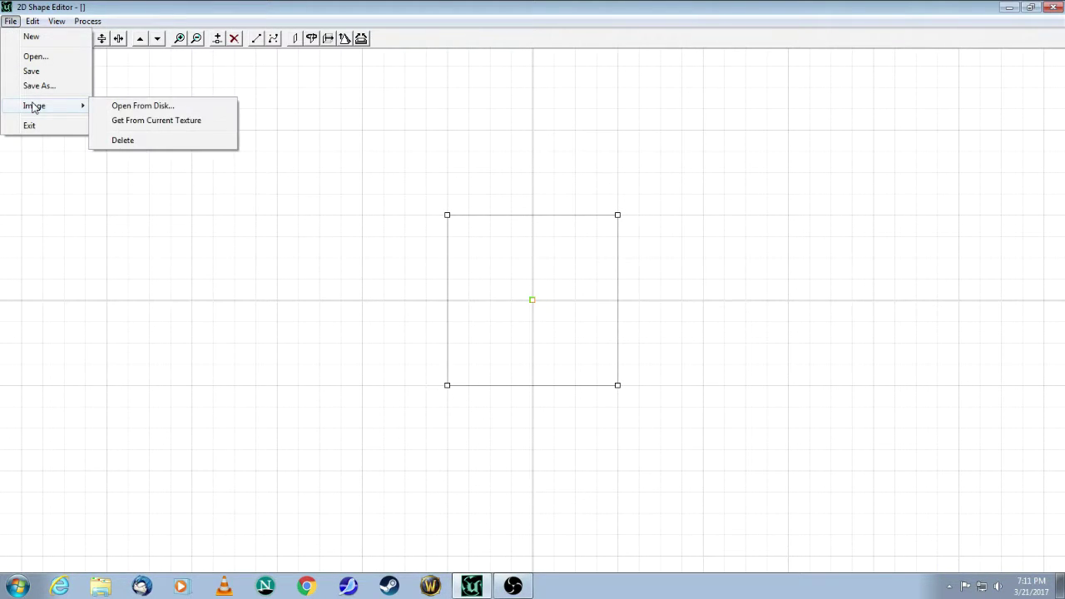
click(151, 122)
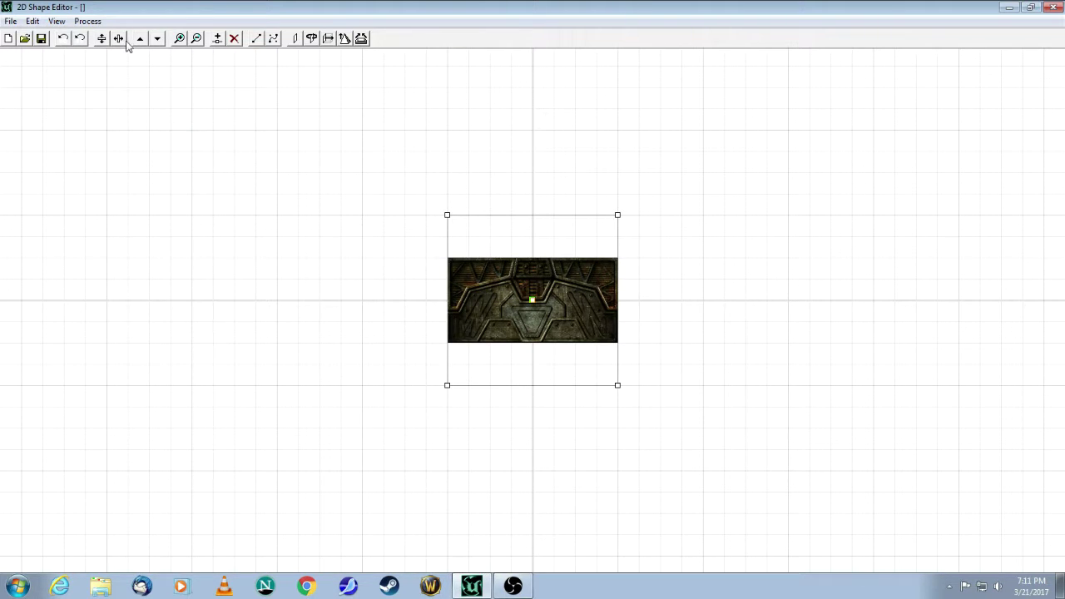
Move the square's two lower vertices up onto the bottom corners of the door texture
click(178, 38)
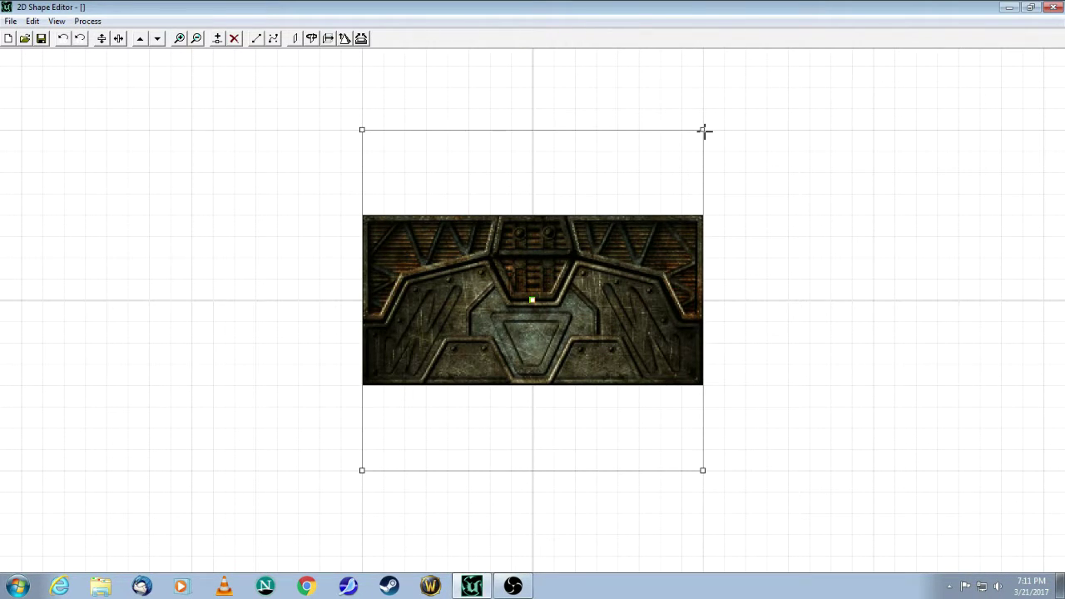
click(363, 129)
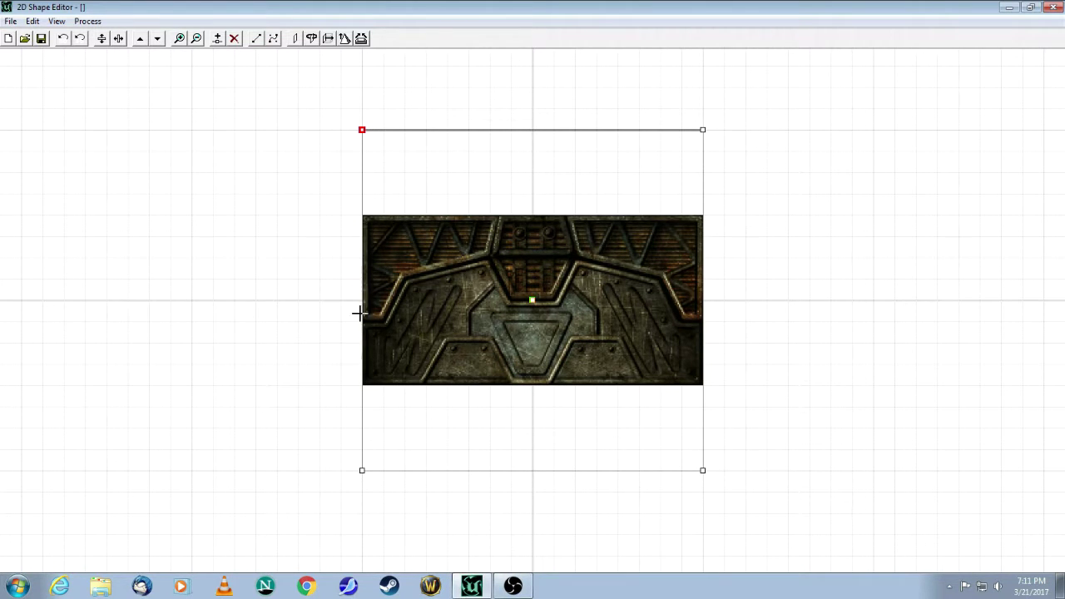
click(361, 470)
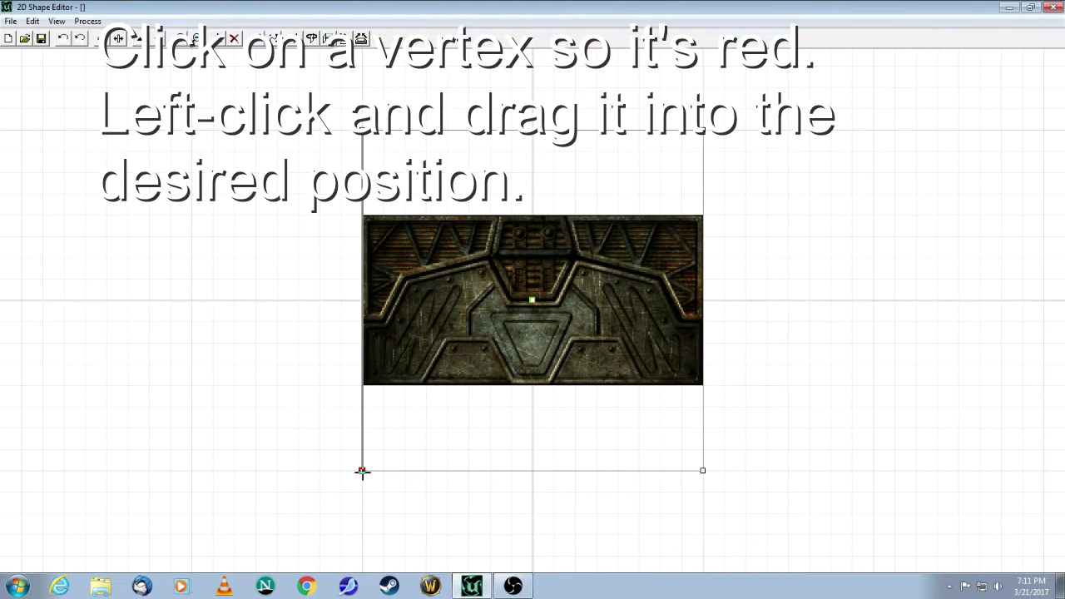
drag(361, 471, 366, 429)
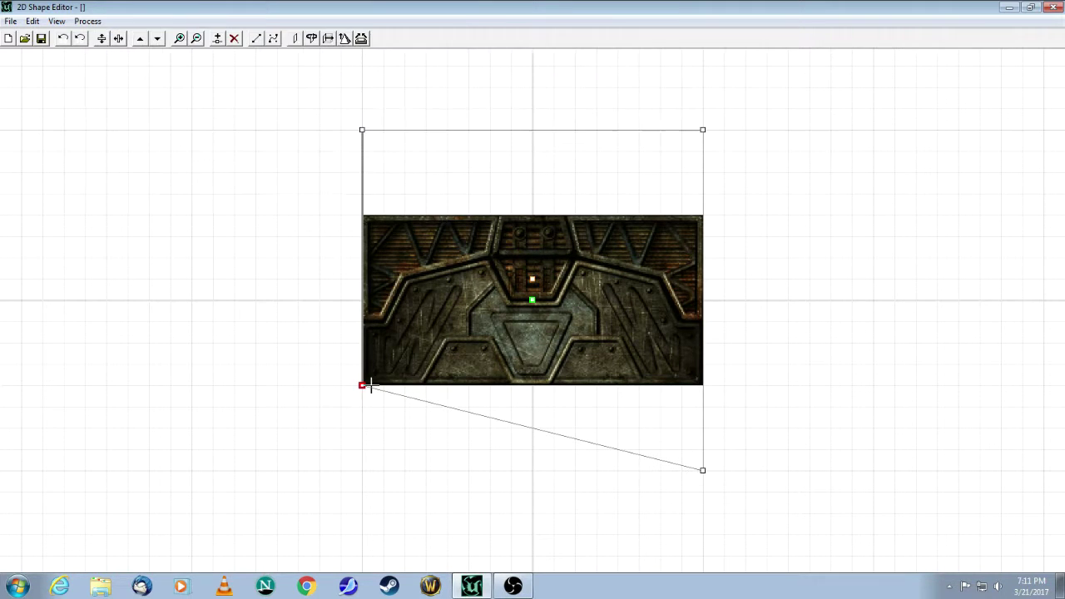
click(701, 471)
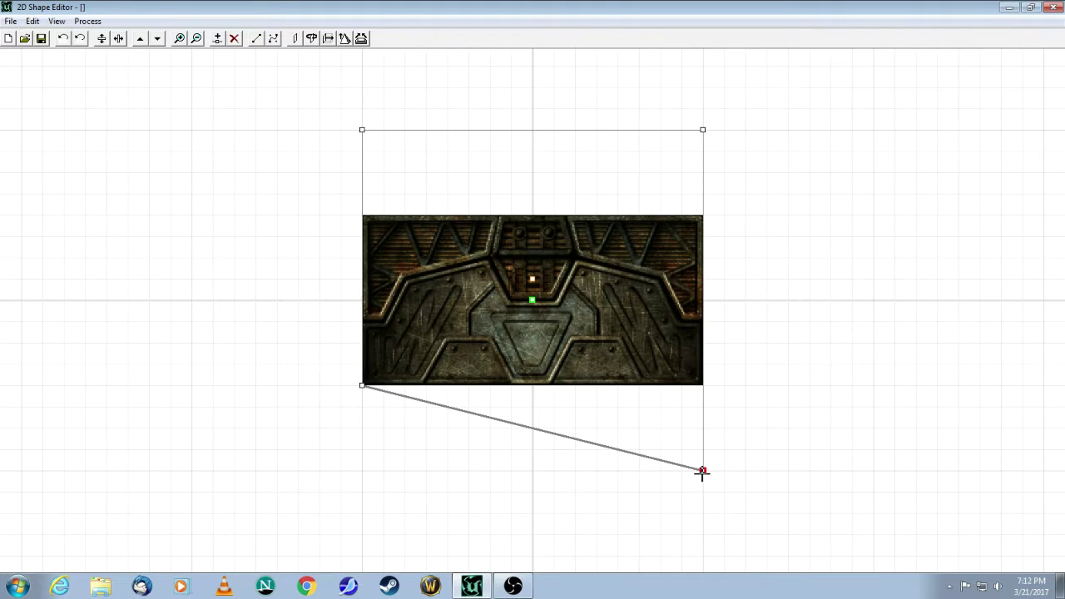
drag(704, 467, 713, 421)
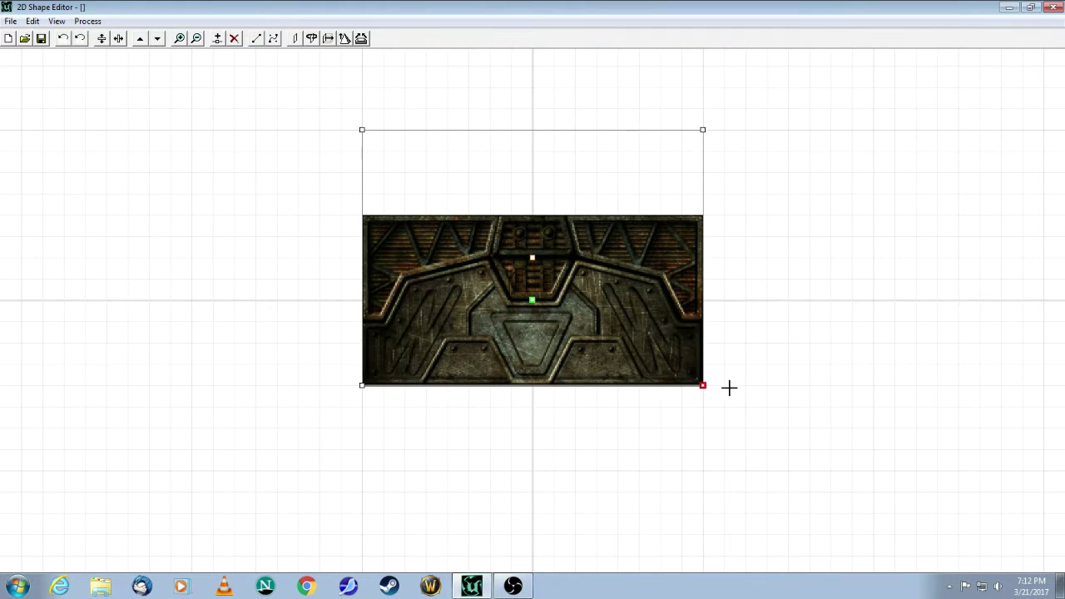
Split the shape's top segment three times, starting from its upper-left vertex
click(361, 130)
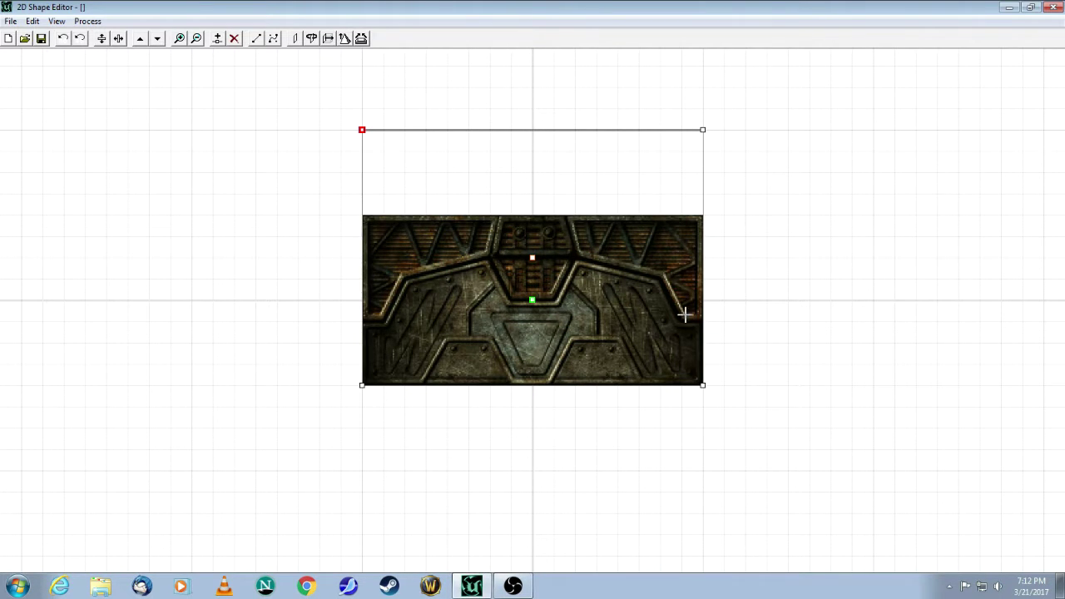
click(218, 44)
click(218, 44)
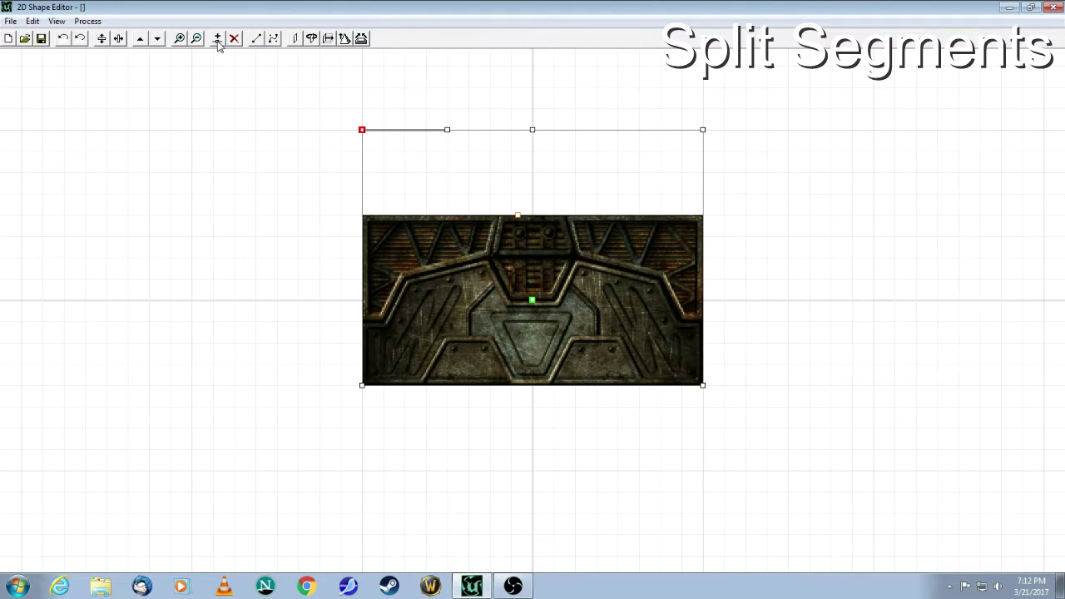
click(218, 44)
Split the shape's right edge twice and the right half of its top edge three times
click(702, 130)
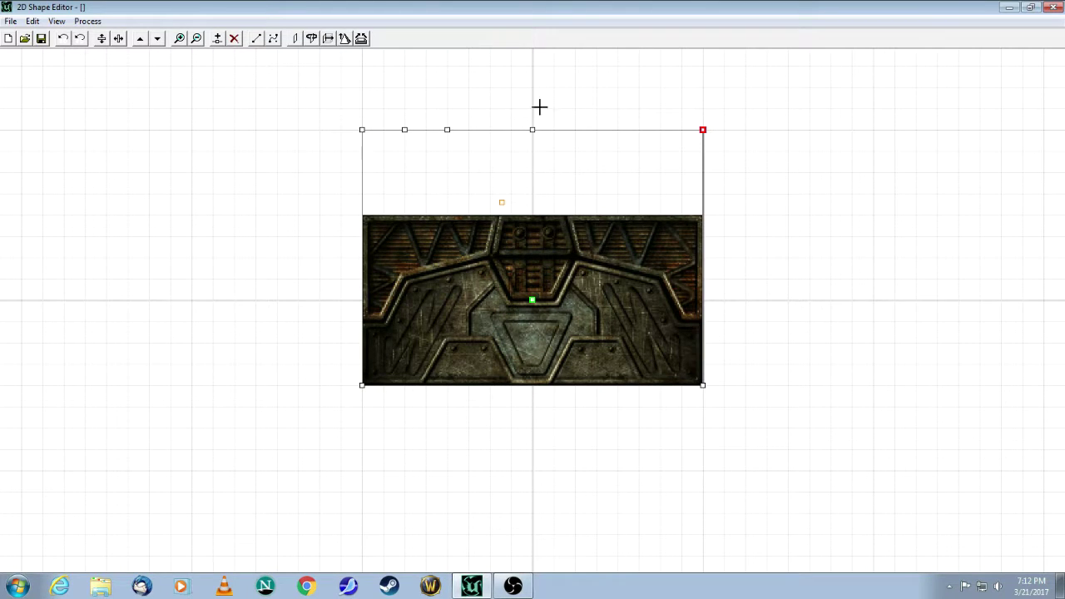
click(218, 41)
click(218, 41)
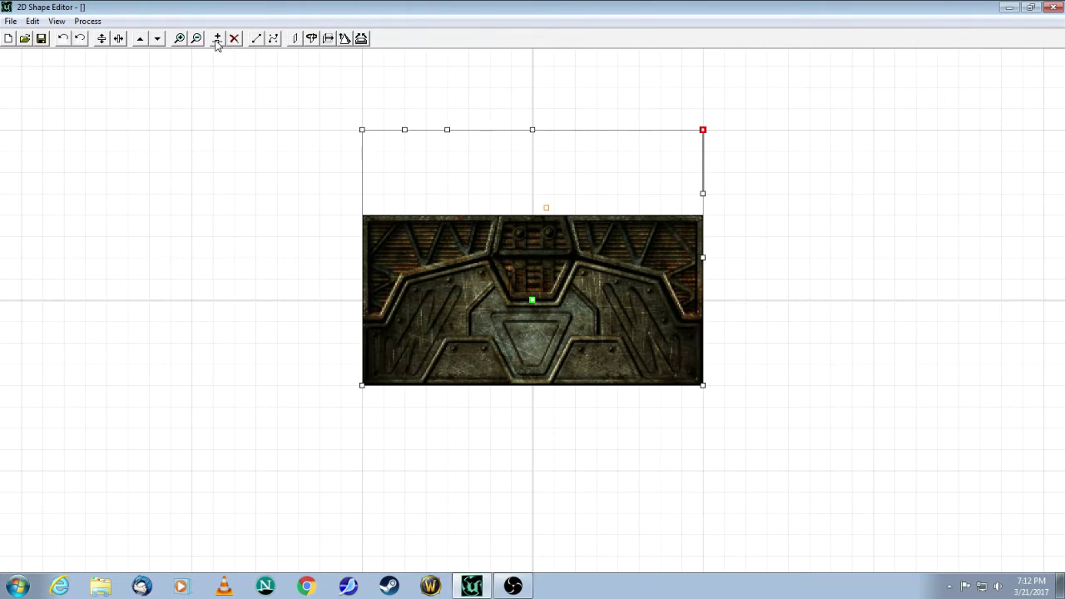
click(532, 130)
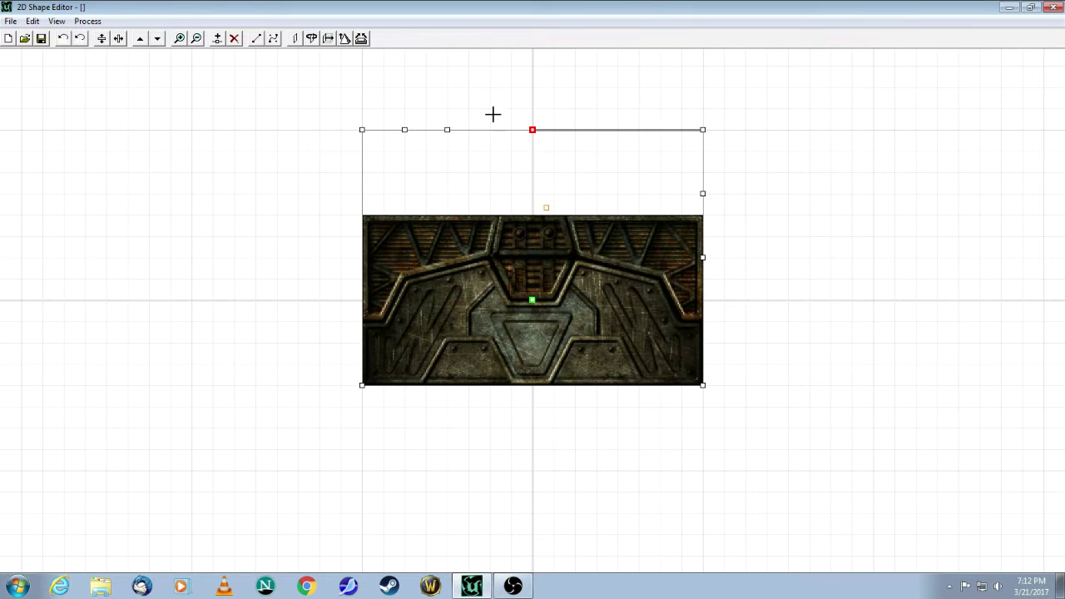
click(217, 42)
click(218, 41)
click(217, 42)
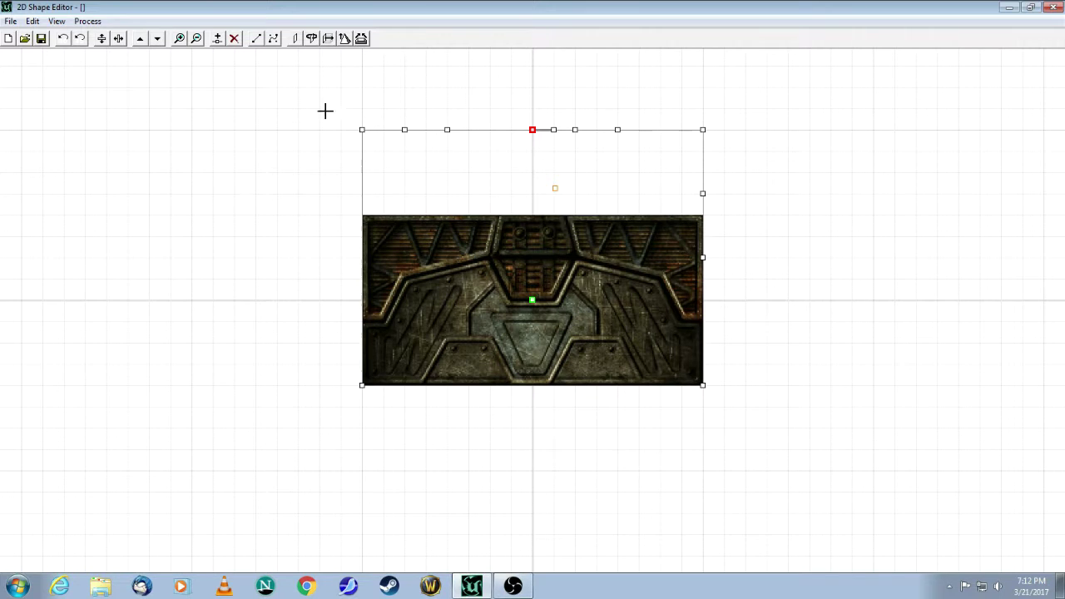
Place the first three vertices of the top edge along the left end of the door's metal ridge, up to its first upper bend
click(362, 129)
drag(362, 130, 363, 226)
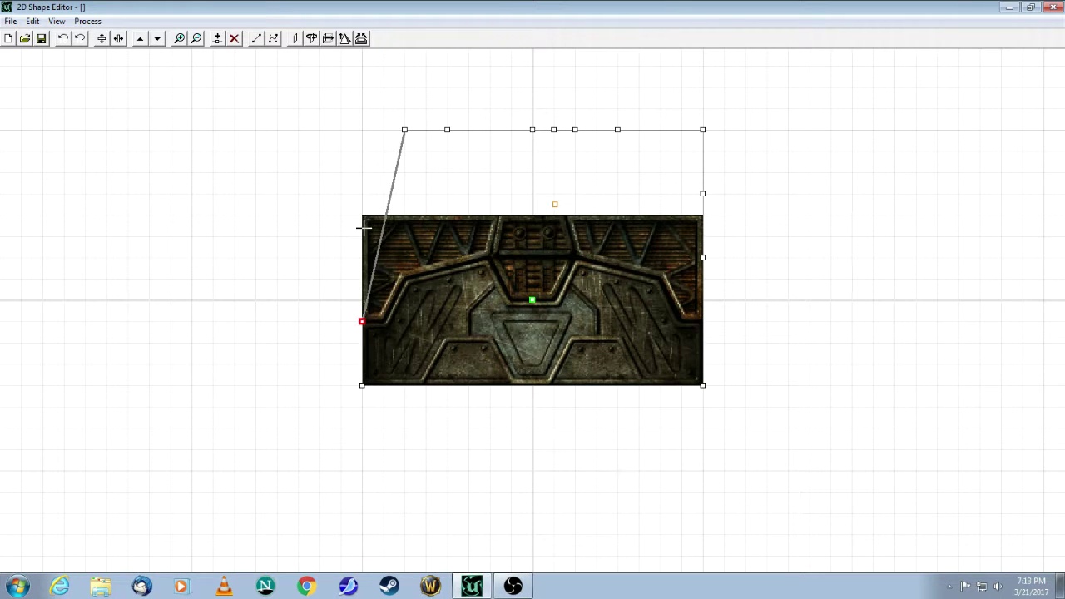
click(404, 130)
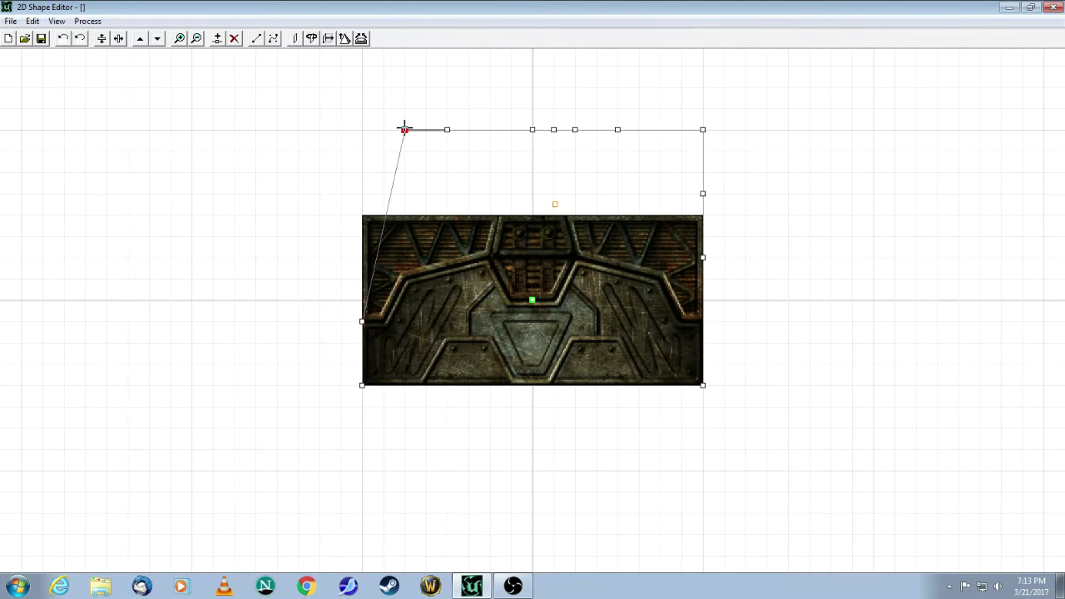
drag(404, 129, 398, 226)
click(447, 130)
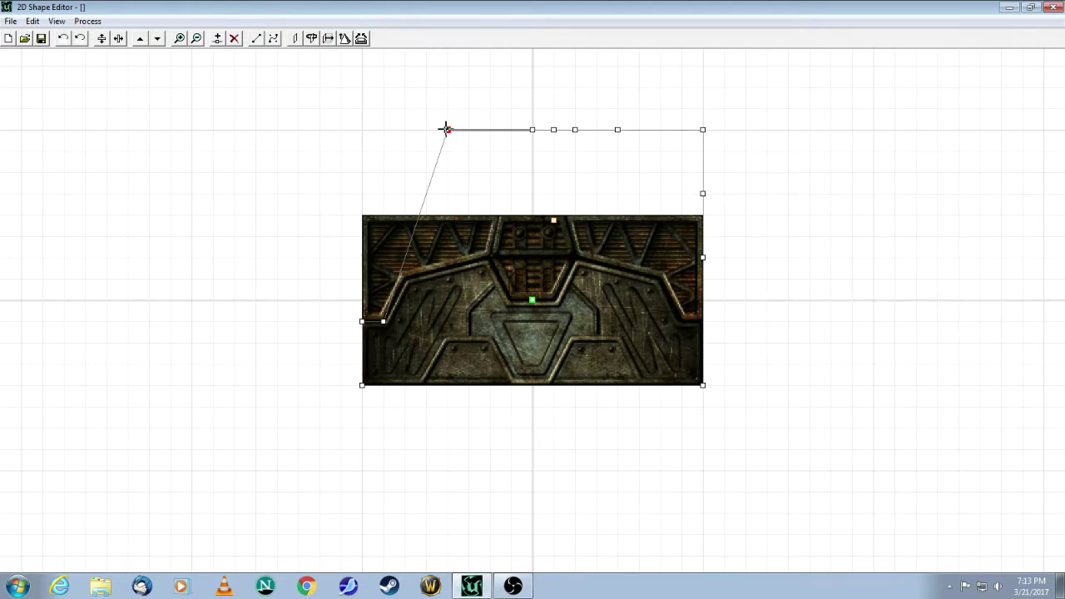
drag(446, 129, 433, 203)
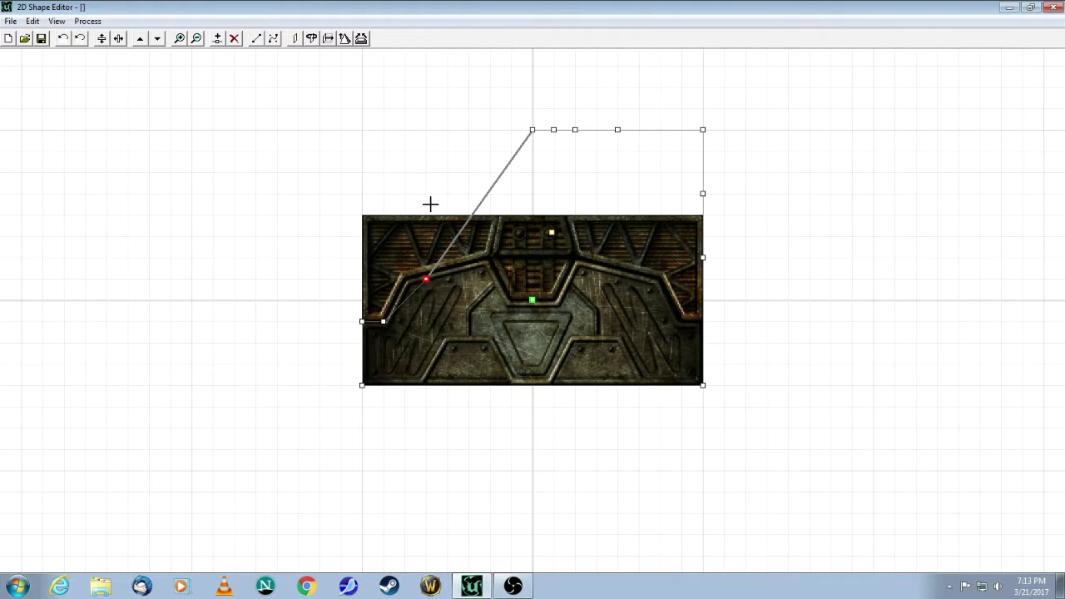
drag(430, 204, 429, 204)
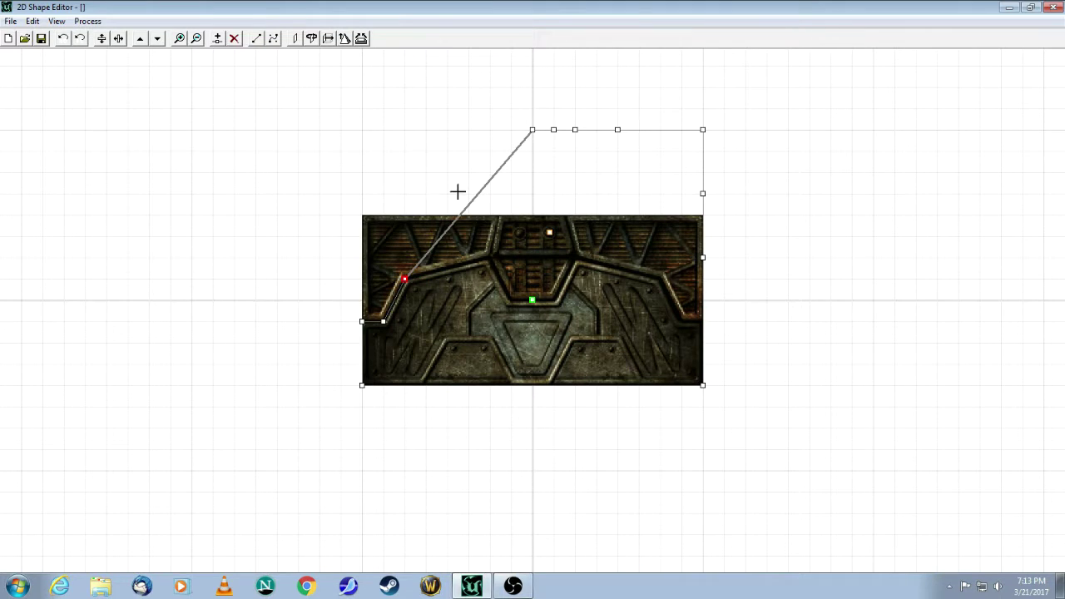
Move the next two top-edge vertices onto the upper-left and lower-left corners of the door's central notch
click(533, 130)
drag(532, 130, 509, 198)
click(554, 130)
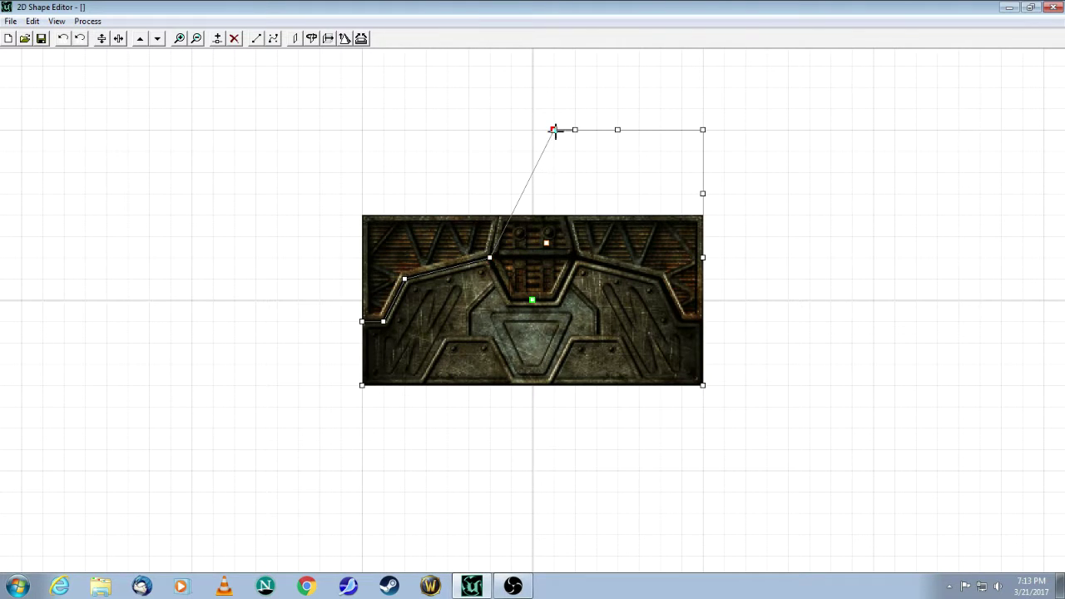
click(555, 131)
click(554, 130)
drag(553, 131, 536, 214)
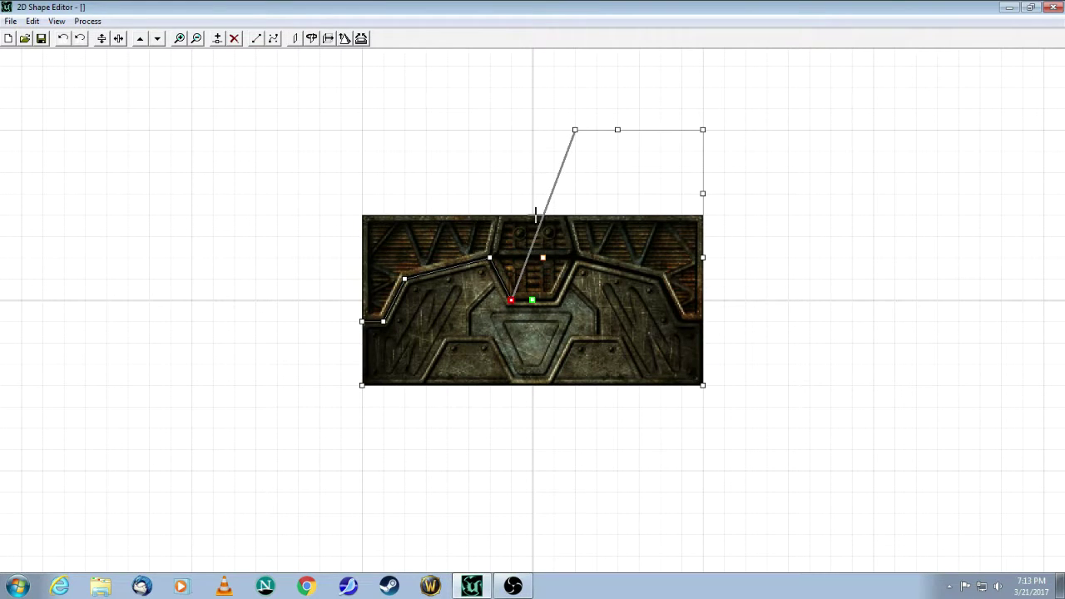
Move the next two top-edge vertices onto the lower-right and upper-right corners of the door's central notch
click(574, 130)
click(574, 131)
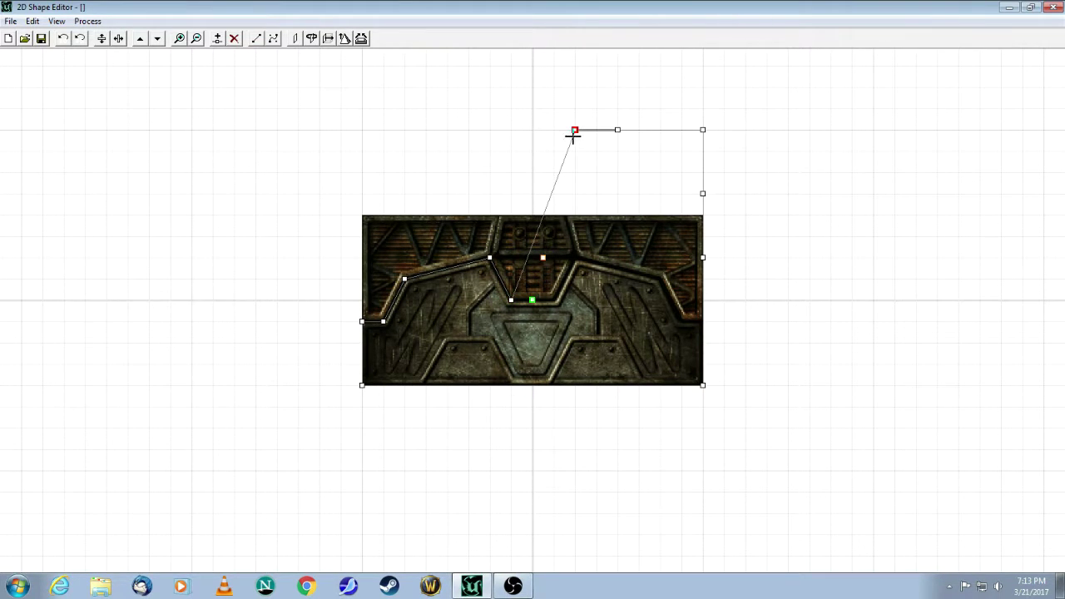
drag(574, 130, 627, 192)
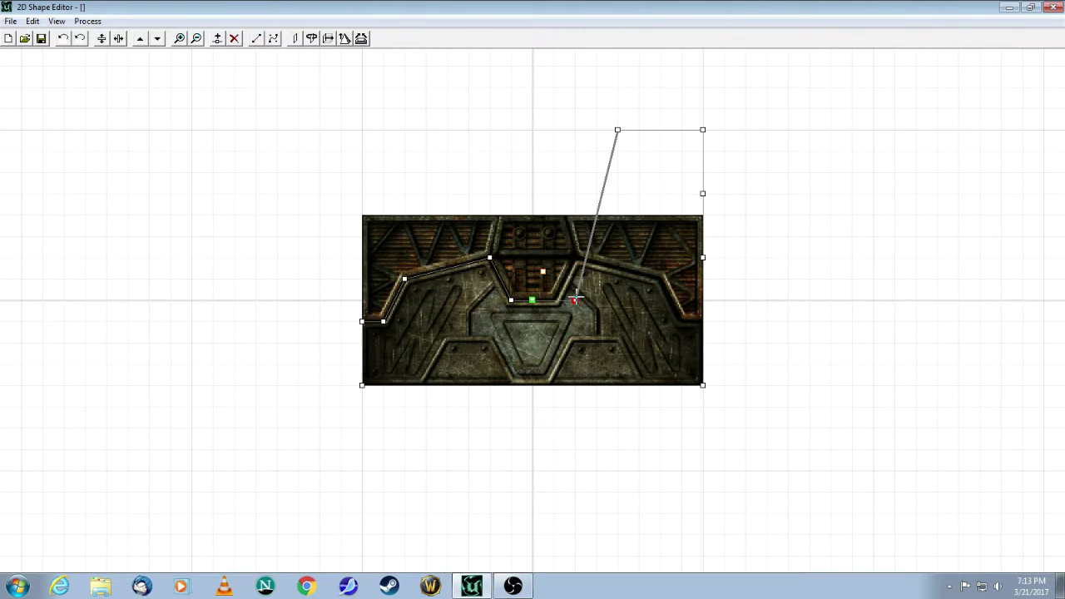
drag(574, 300, 555, 300)
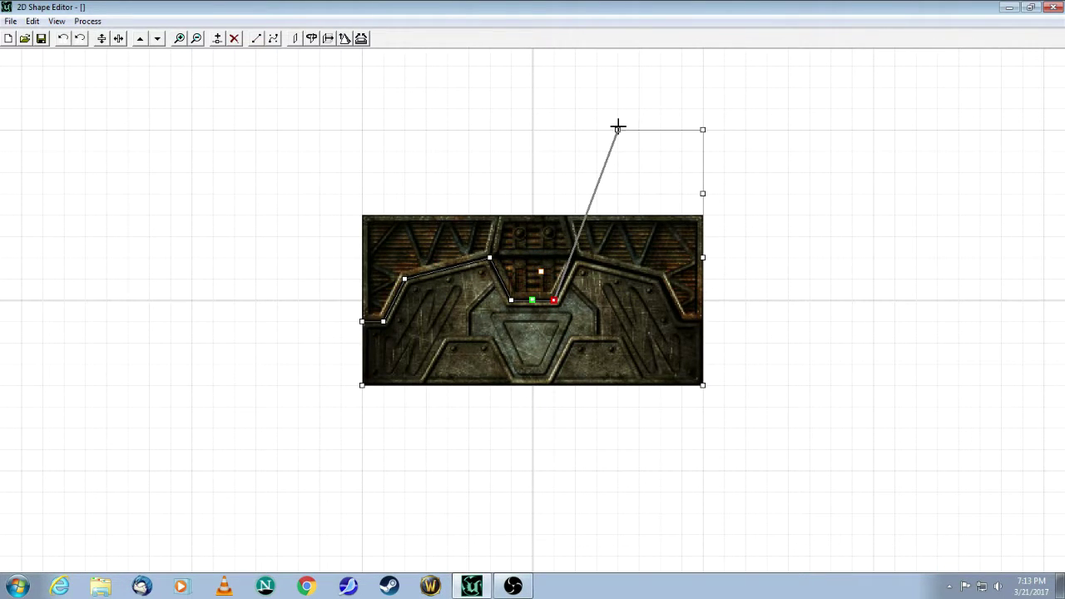
drag(618, 129, 597, 198)
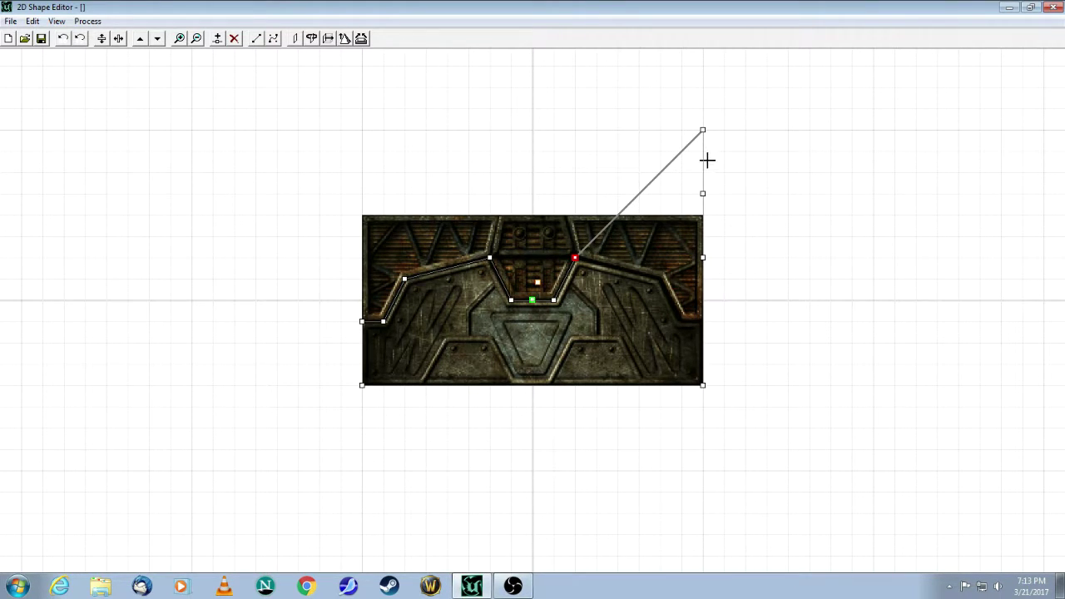
Place the remaining three upper vertices along the right end of the door's metal ridge, up to its upper bend
click(702, 260)
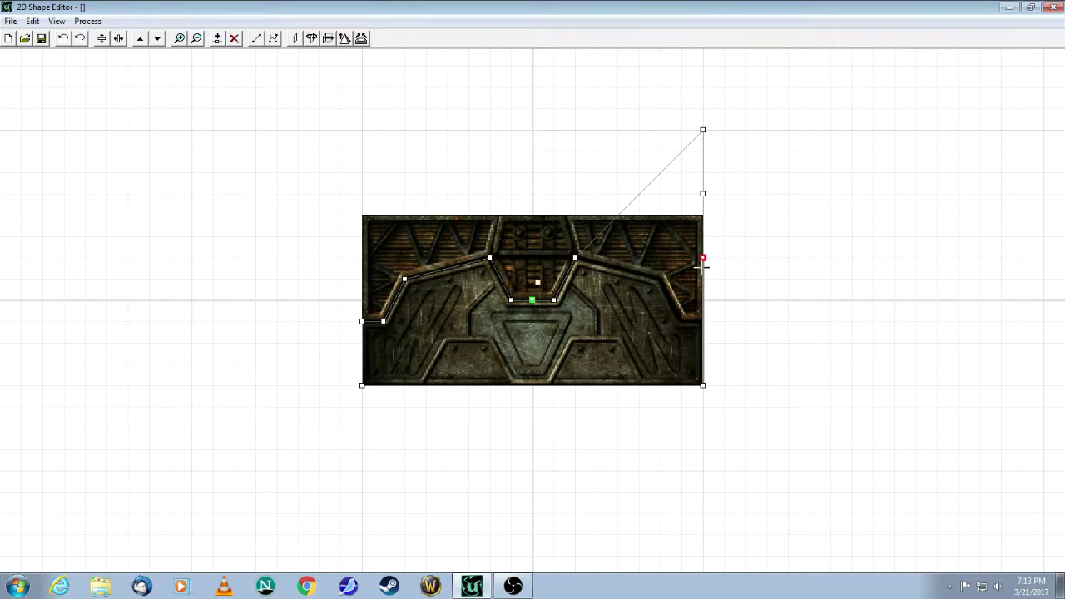
click(704, 257)
click(704, 258)
click(705, 256)
click(702, 258)
drag(703, 258, 702, 286)
click(703, 193)
drag(703, 193, 680, 342)
drag(697, 263, 697, 259)
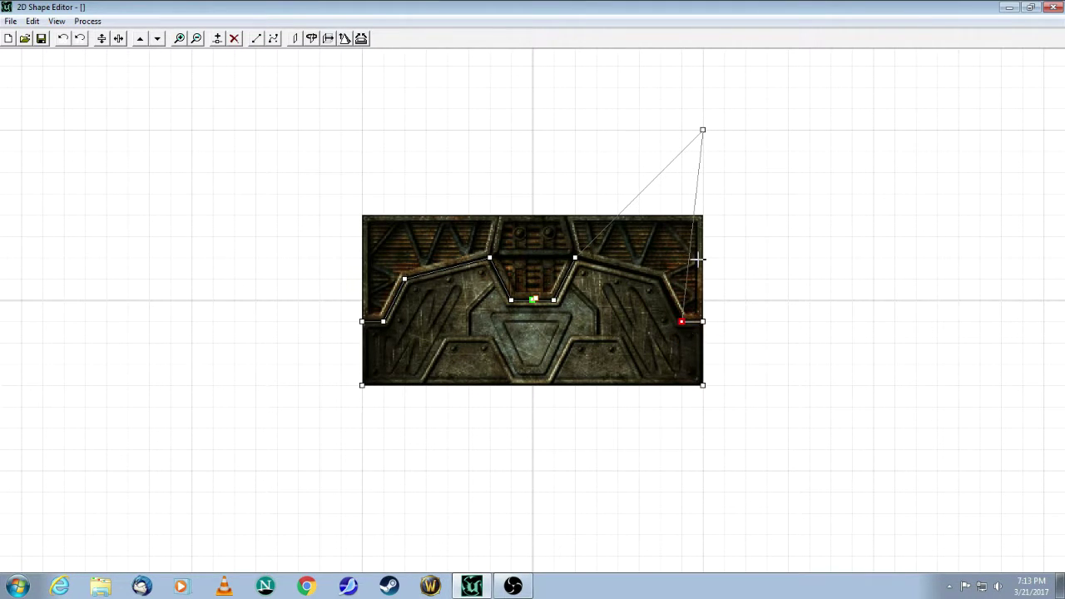
click(702, 130)
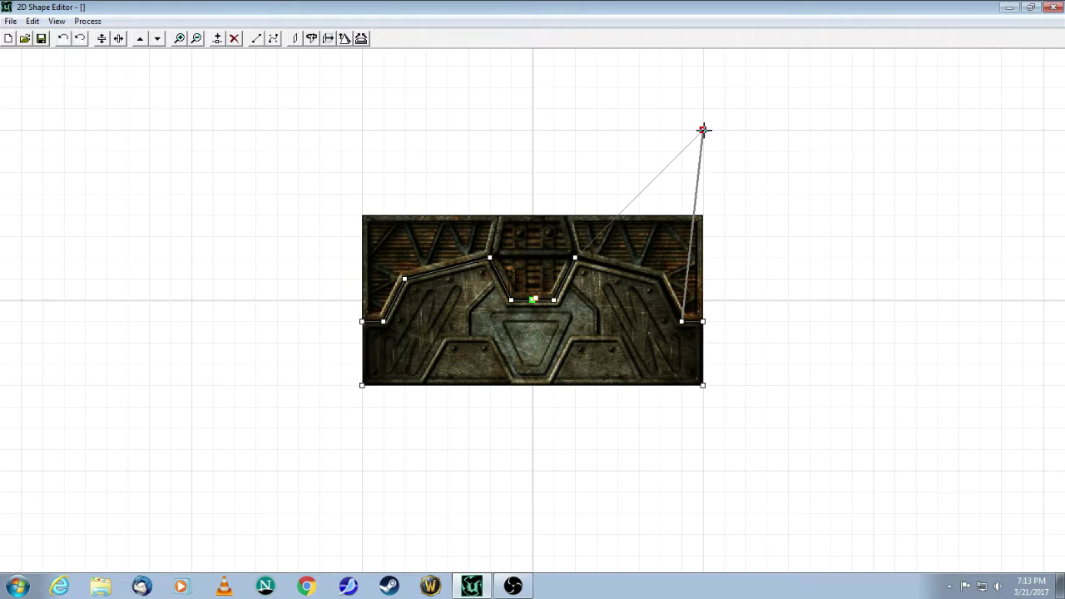
drag(702, 131, 687, 207)
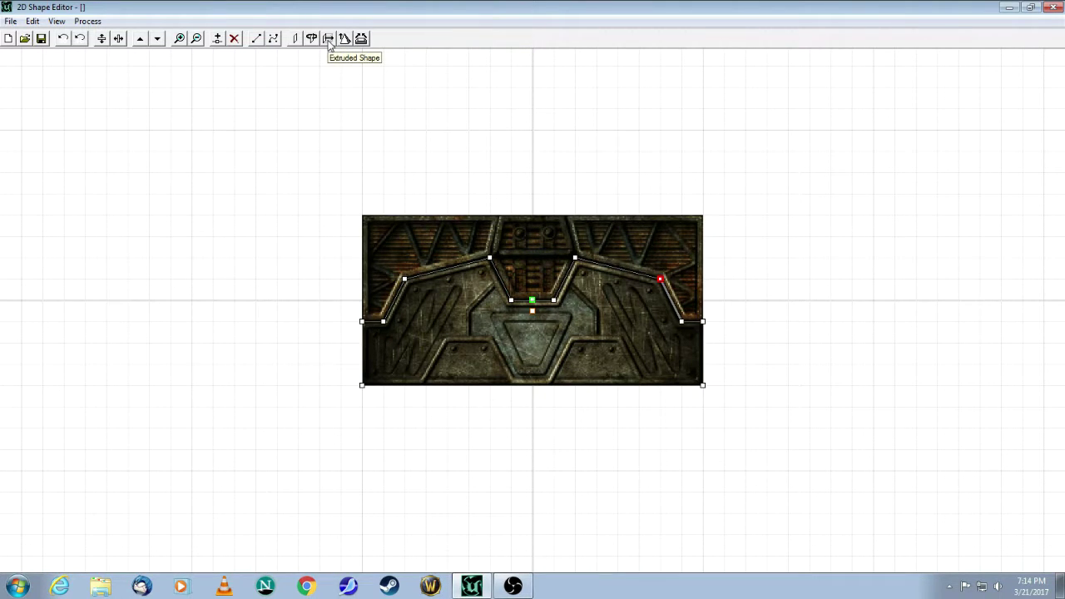
Extrude the traced door shape to a depth of 32 and minimize the 2D Shape Editor
click(329, 42)
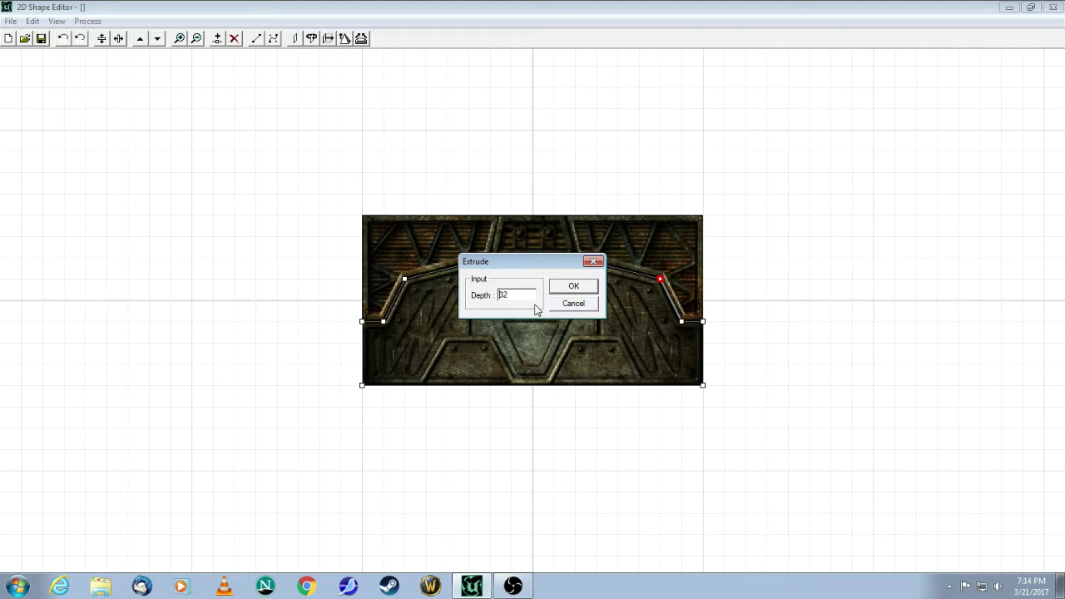
click(572, 286)
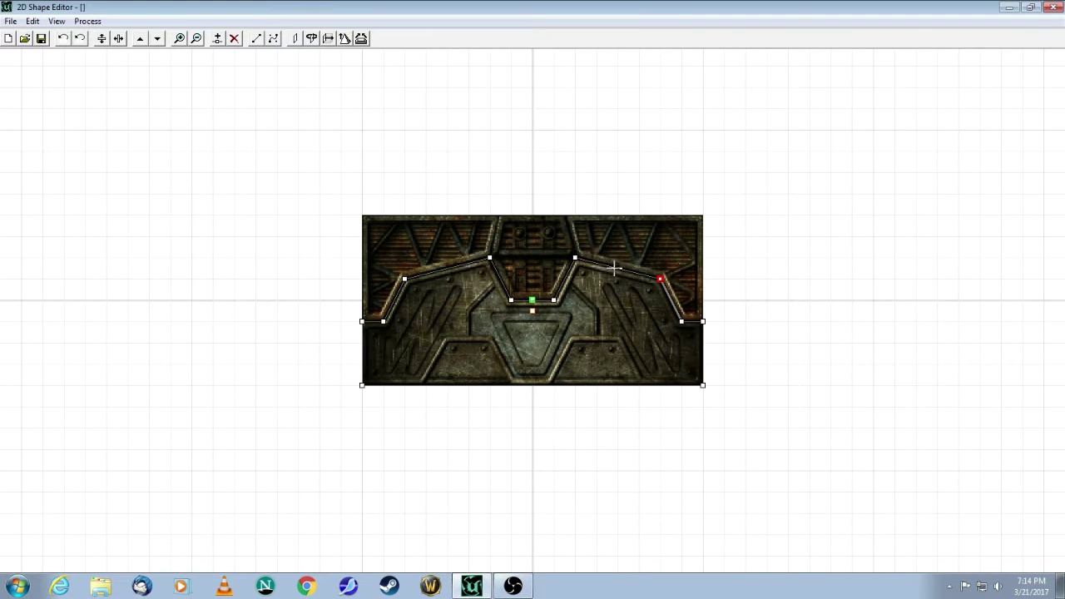
click(1008, 7)
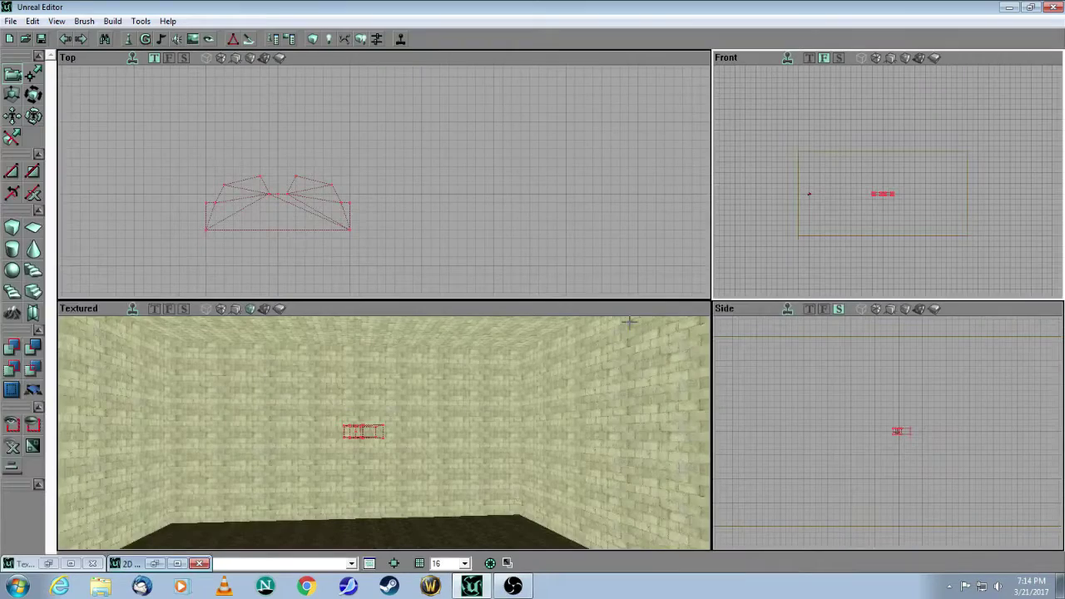
Add the extruded door shape to the level as a solid brush, leaving it lying flat
mouse_move(483, 417)
mouse_down()
mouse_move(473, 404)
mouse_move(477, 358)
mouse_up()
right_drag(477, 416, 478, 436)
drag(368, 468, 369, 533)
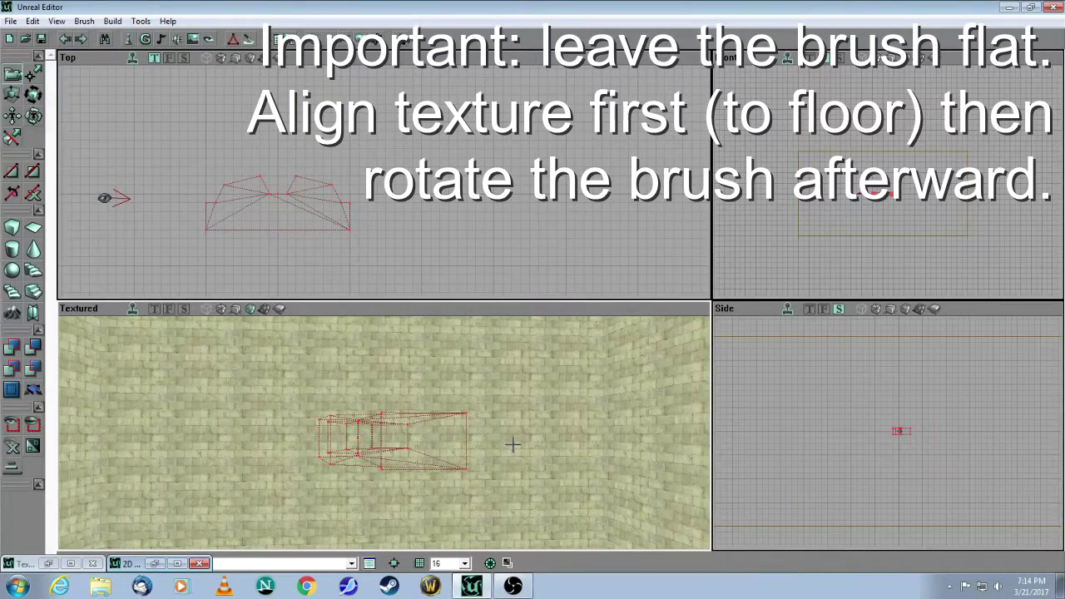
mouse_move(537, 430)
mouse_down()
mouse_move(537, 491)
mouse_move(536, 449)
mouse_move(516, 434)
mouse_move(536, 404)
mouse_move(537, 445)
mouse_up()
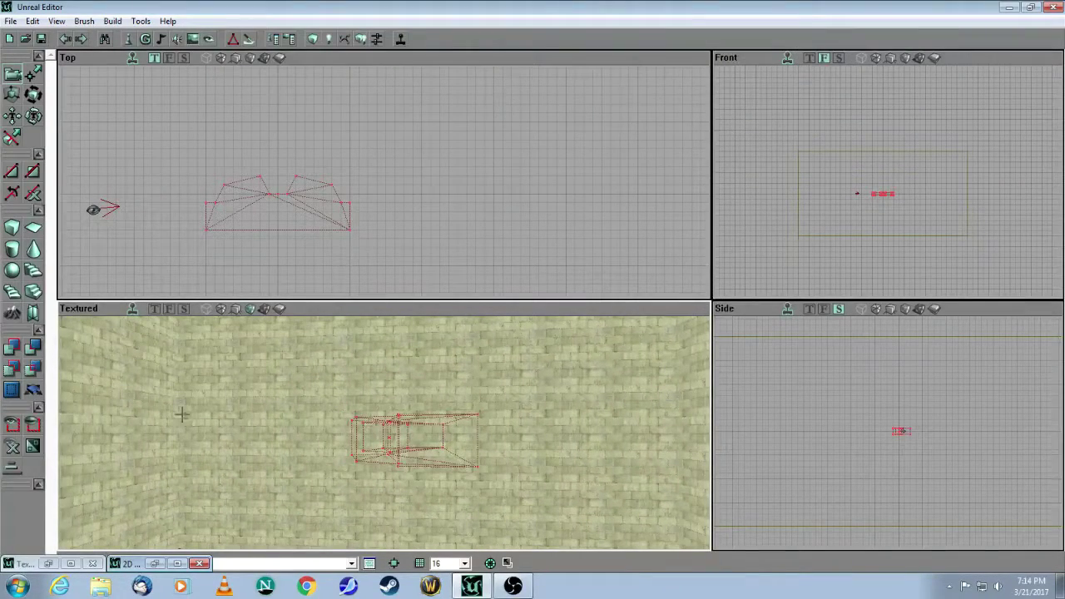
click(12, 349)
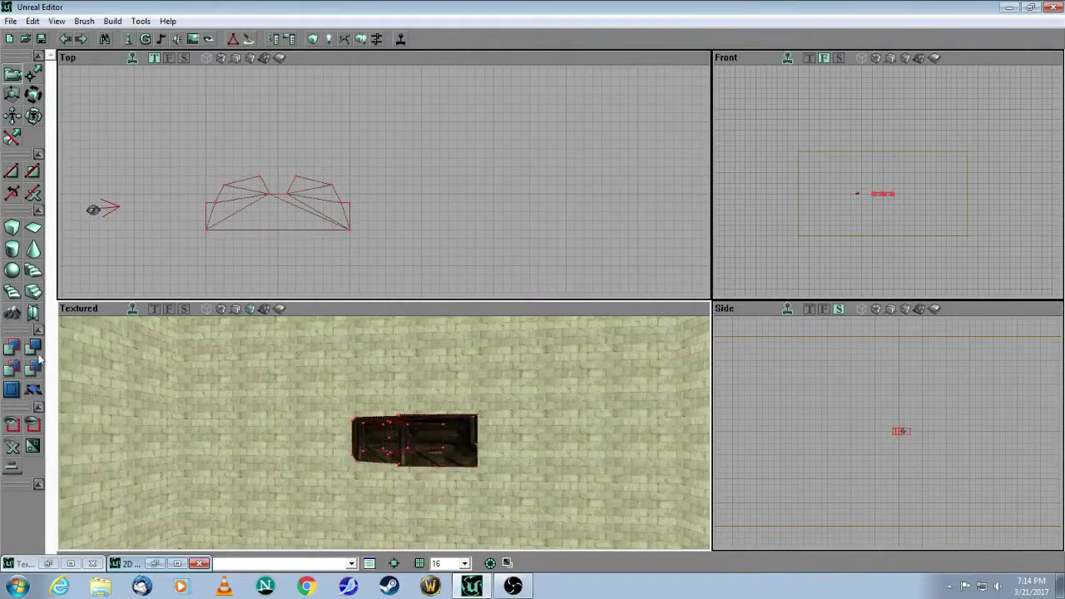
Select all surfaces adjacent to the door's side face
mouse_move(374, 449)
mouse_down()
mouse_move(371, 341)
mouse_move(360, 490)
mouse_move(397, 491)
mouse_move(398, 520)
mouse_move(398, 433)
mouse_move(389, 523)
mouse_move(425, 485)
mouse_up()
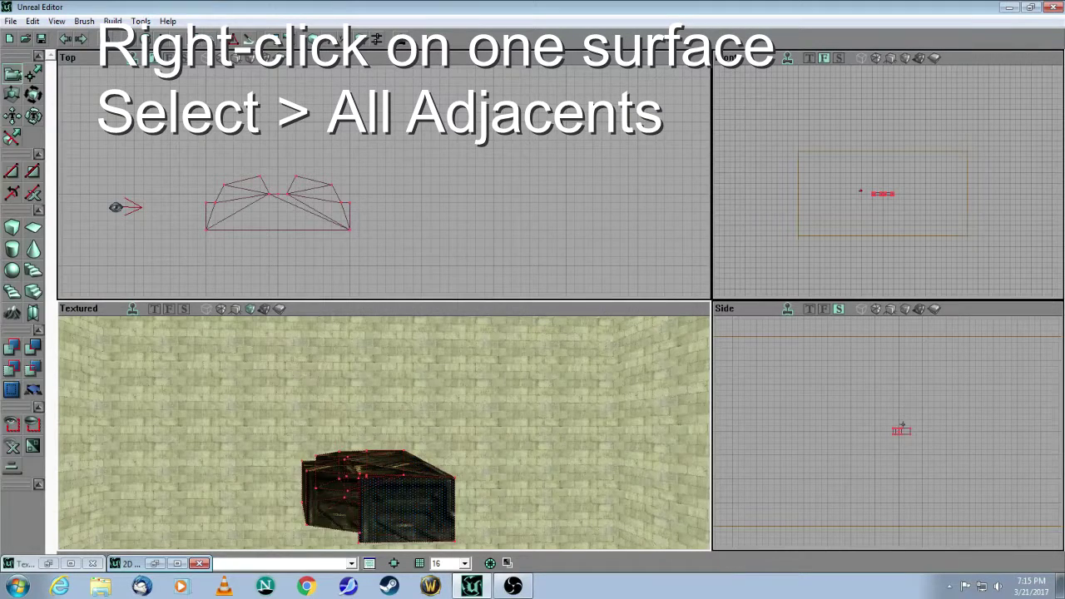
right_click(410, 506)
mouse_move(511, 441)
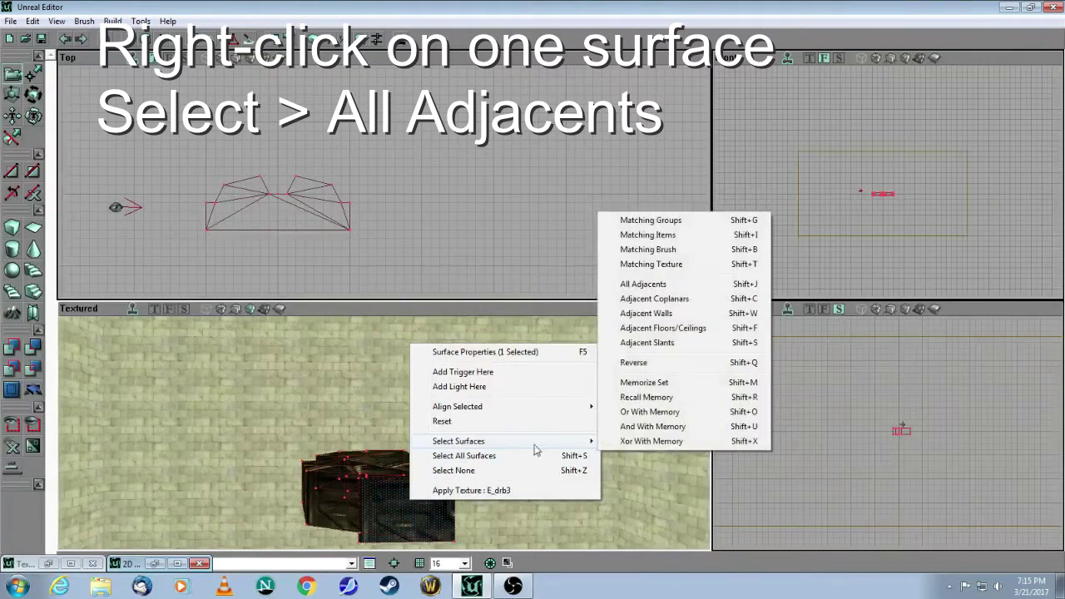
click(639, 289)
Align the texture on the selected door surfaces as Floor/Ceiling
drag(477, 402, 499, 370)
mouse_move(458, 454)
mouse_down()
mouse_move(456, 499)
mouse_move(459, 455)
mouse_up()
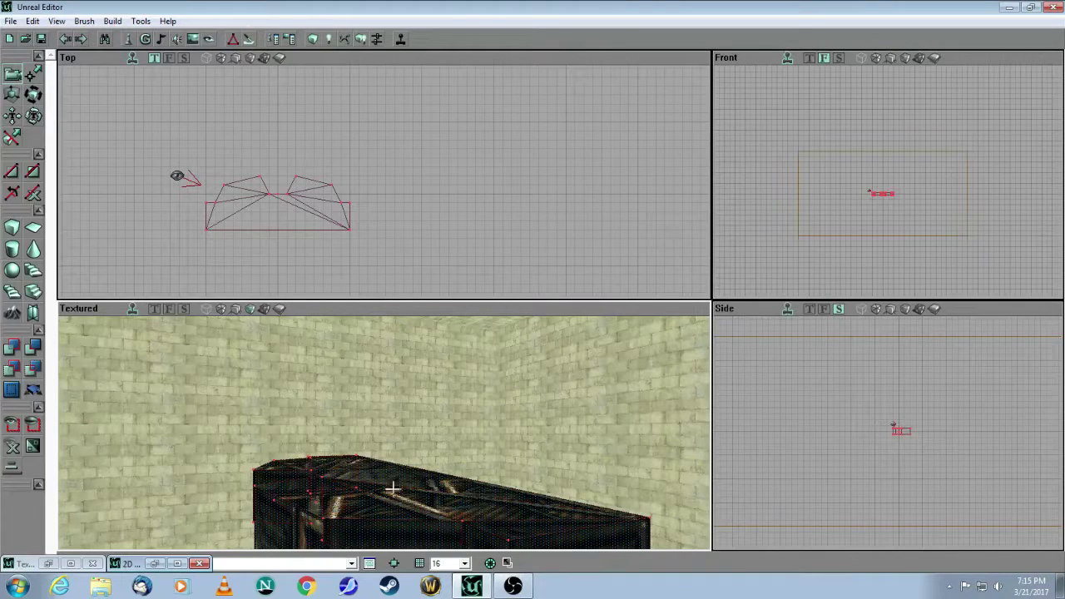
right_click(492, 509)
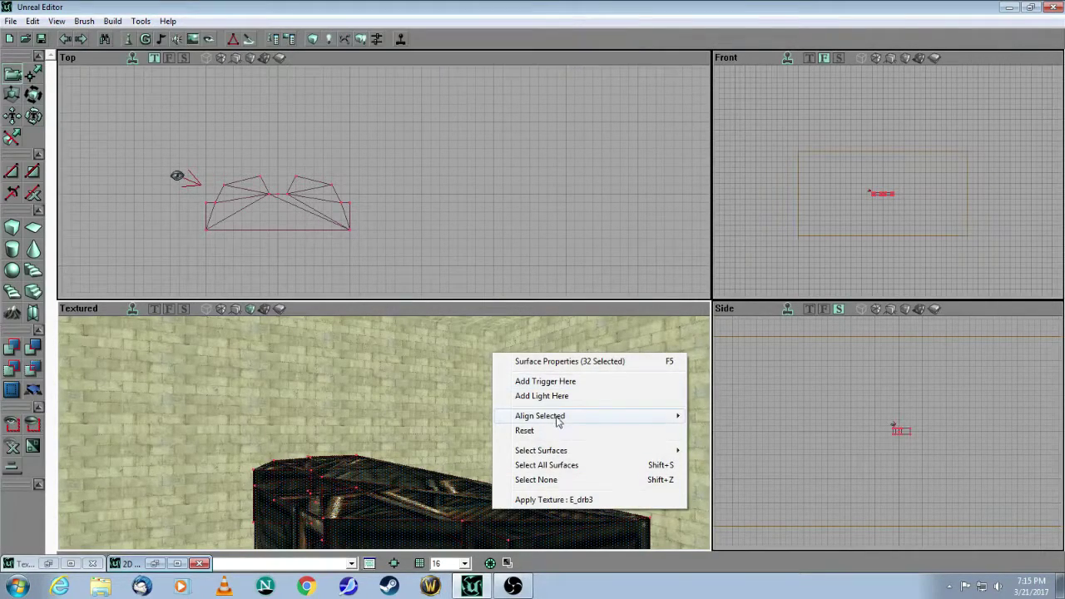
mouse_move(591, 420)
click(719, 417)
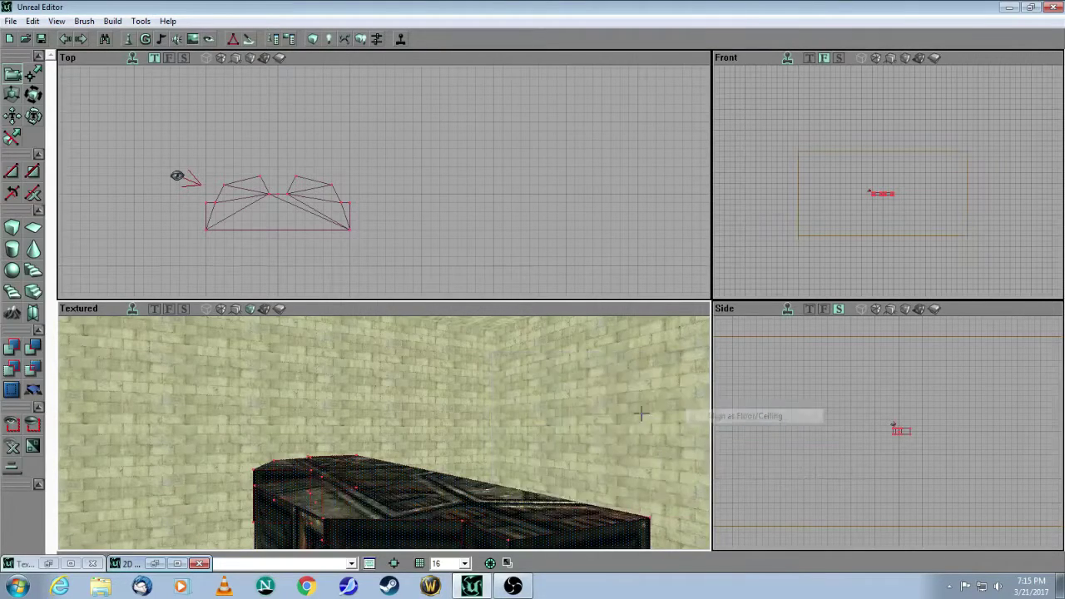
Deselect the door surfaces and move the builder brush well to the right of the door in the Top view
drag(466, 458, 465, 448)
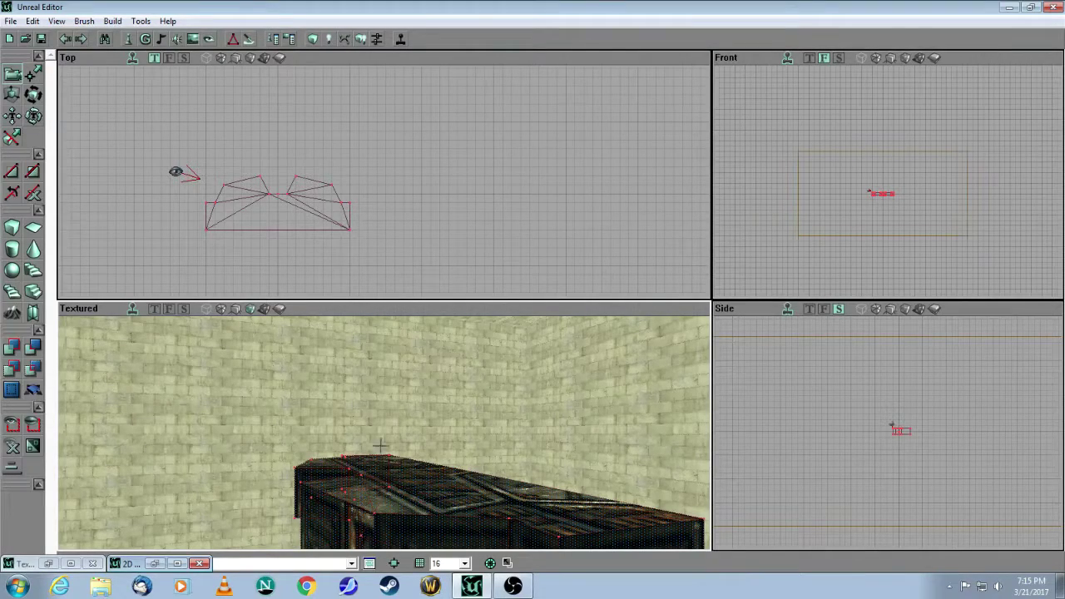
mouse_move(490, 404)
mouse_down()
mouse_move(490, 478)
mouse_move(490, 433)
mouse_move(490, 447)
mouse_move(458, 401)
mouse_move(458, 439)
mouse_up()
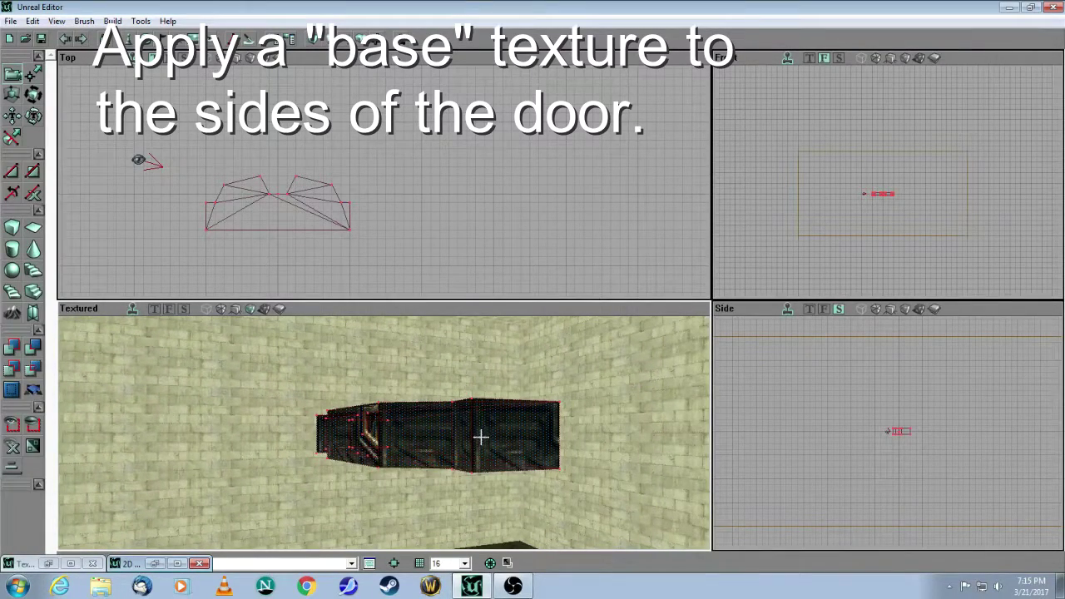
click(492, 214)
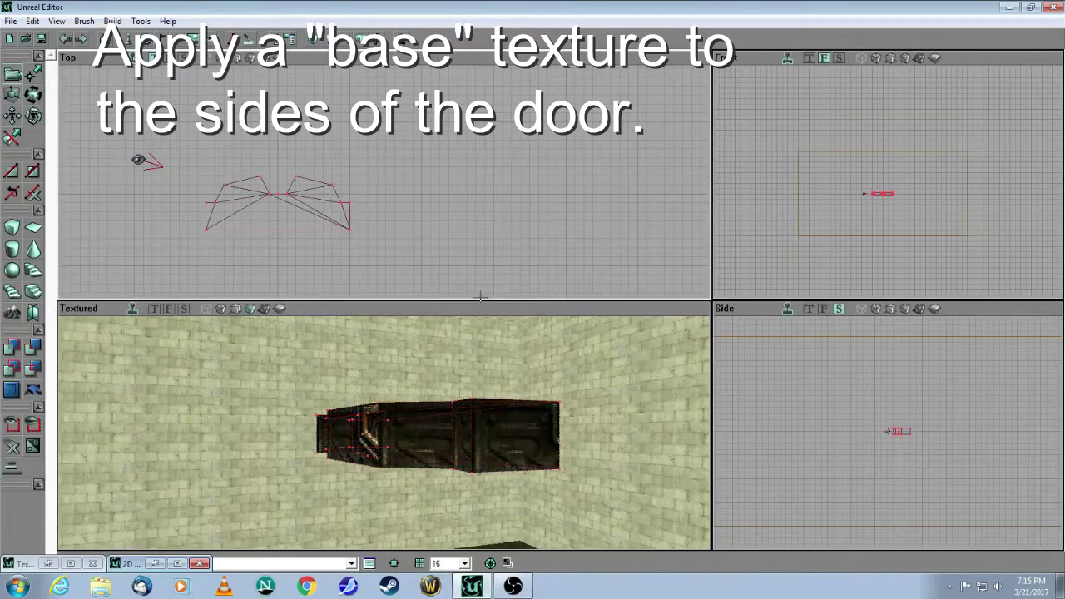
mouse_move(471, 440)
mouse_down()
mouse_move(471, 346)
mouse_move(470, 428)
mouse_move(471, 414)
mouse_up()
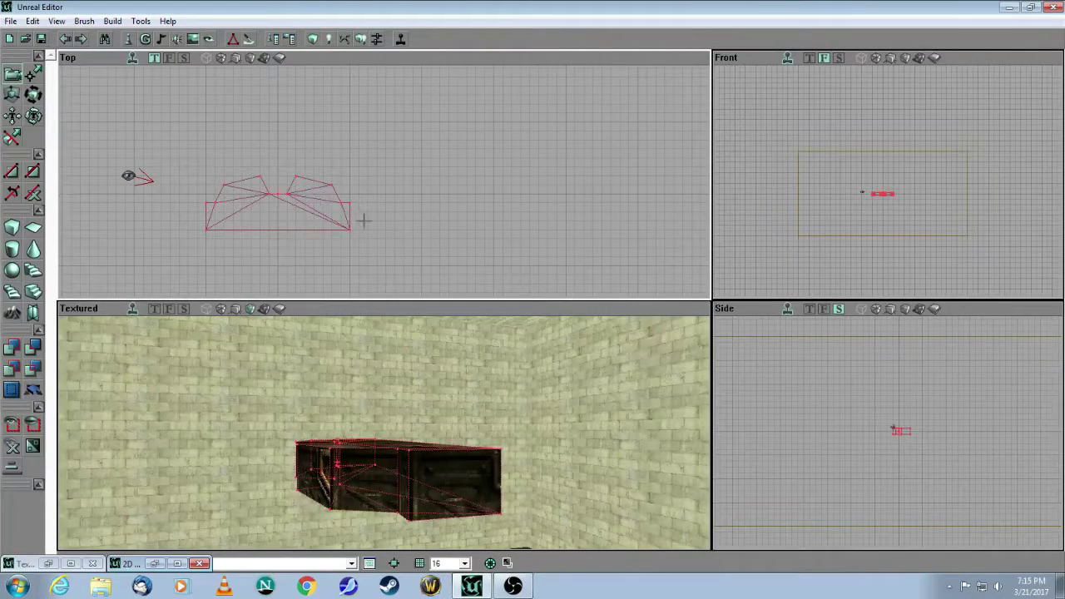
ctrl+drag(364, 221, 649, 219)
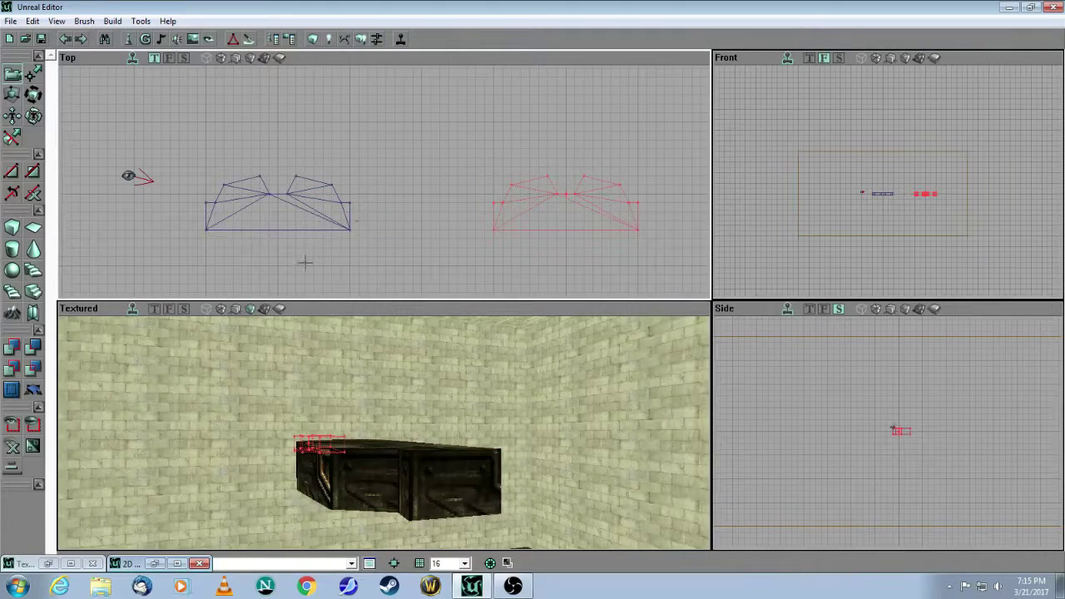
Select the added door brush and rotate it a quarter turn about its long axis so it stands upright
click(345, 230)
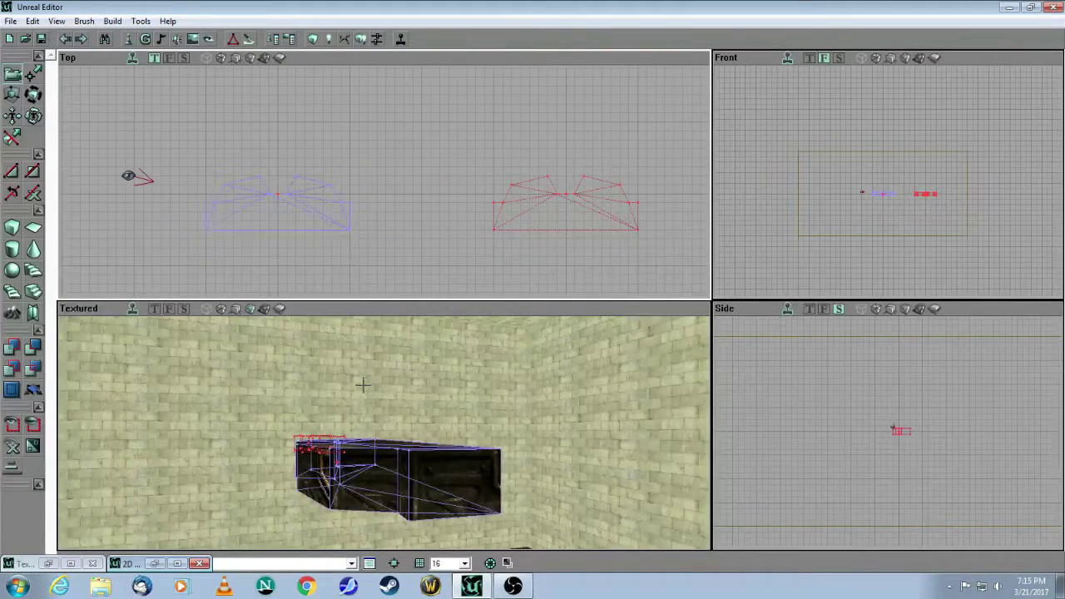
mouse_move(362, 384)
mouse_down()
mouse_move(362, 432)
mouse_move(352, 374)
mouse_move(394, 425)
mouse_move(409, 389)
mouse_move(398, 358)
mouse_move(399, 402)
mouse_move(399, 381)
mouse_up()
drag(385, 231, 412, 193)
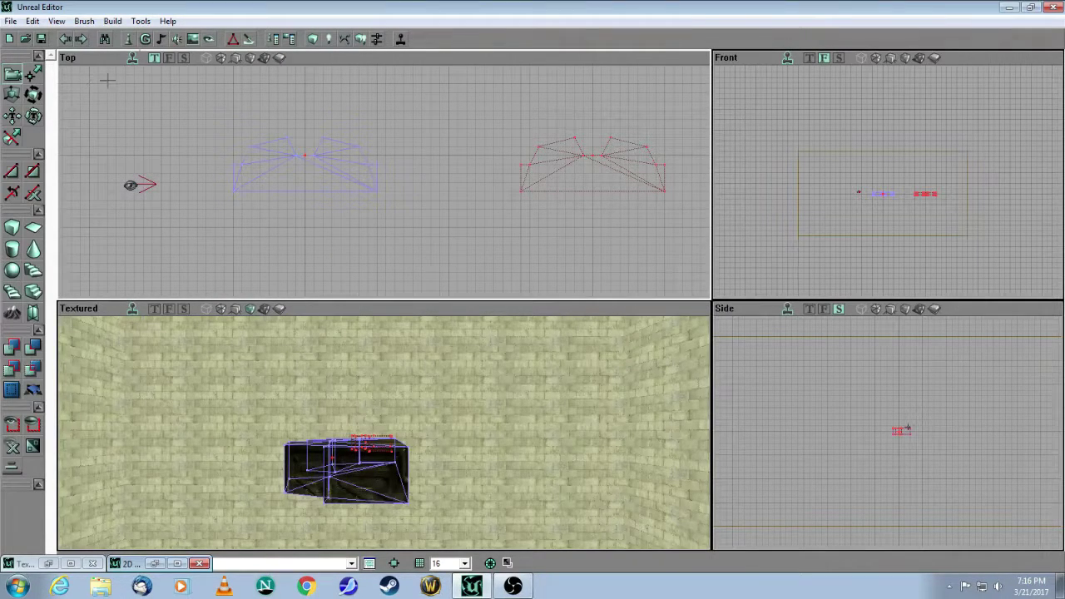
click(35, 95)
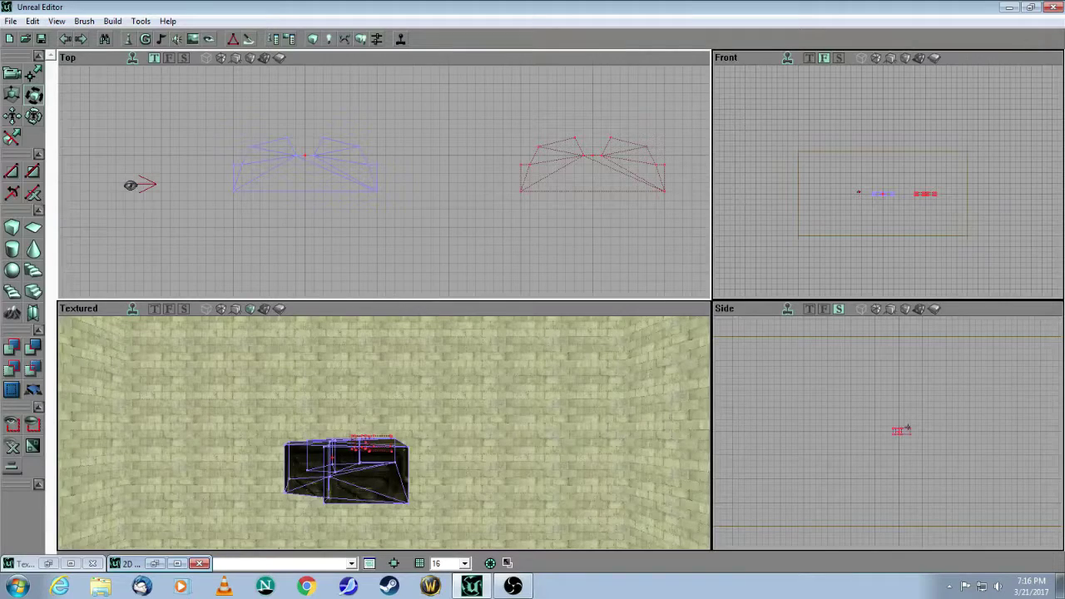
ctrl+drag(382, 241, 449, 241)
ctrl+right_drag(441, 166, 449, 166)
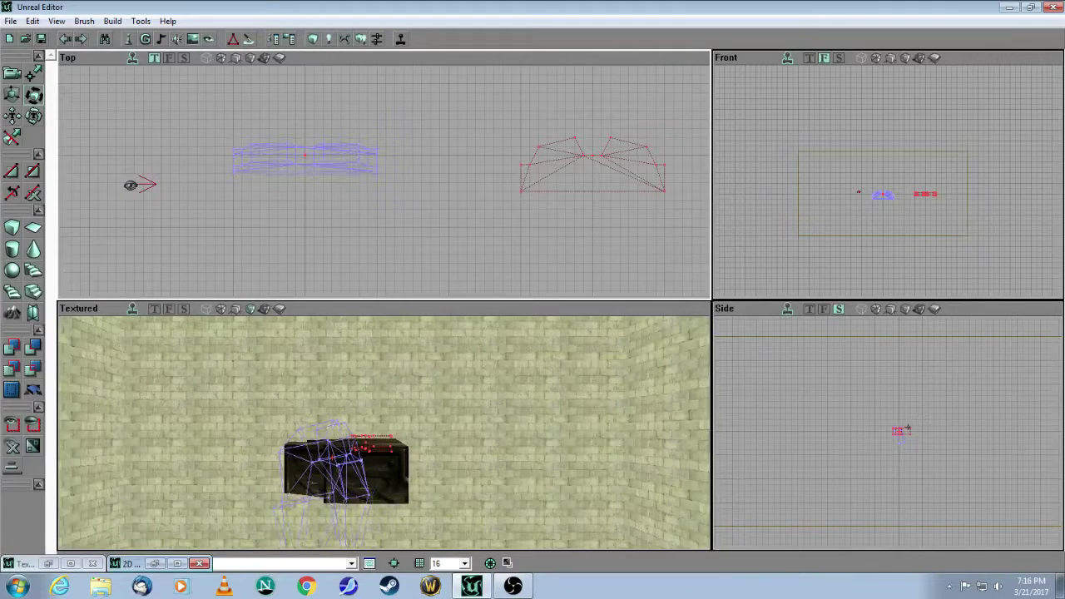
ctrl+drag(303, 186, 304, 187)
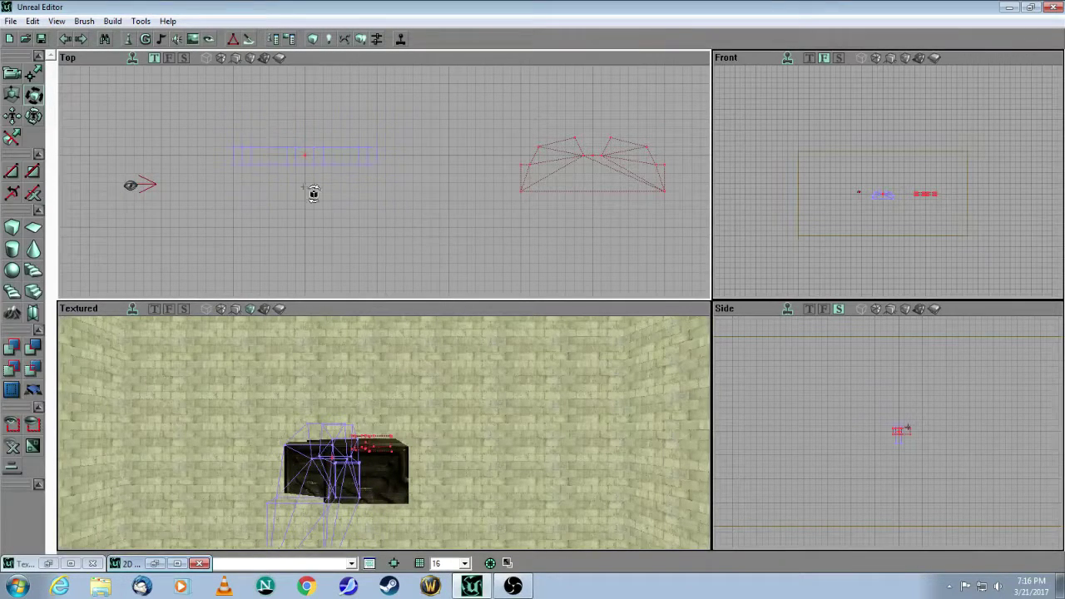
Return to camera movement, rebuild the geometry with the upright door, deselect its brush and view the textured front face
click(14, 77)
drag(229, 198, 220, 160)
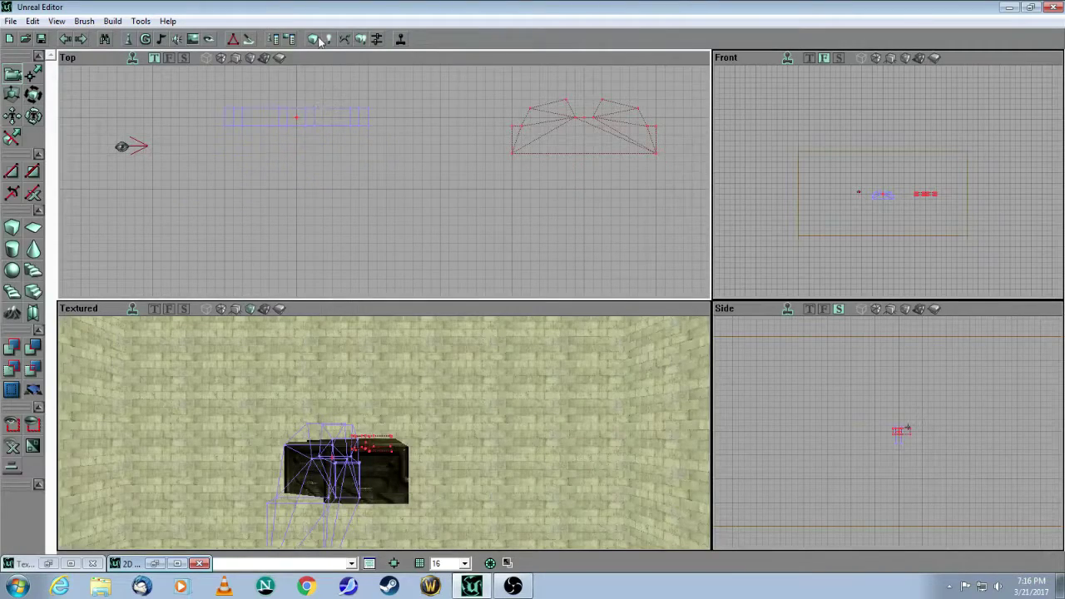
drag(297, 380, 321, 391)
click(337, 207)
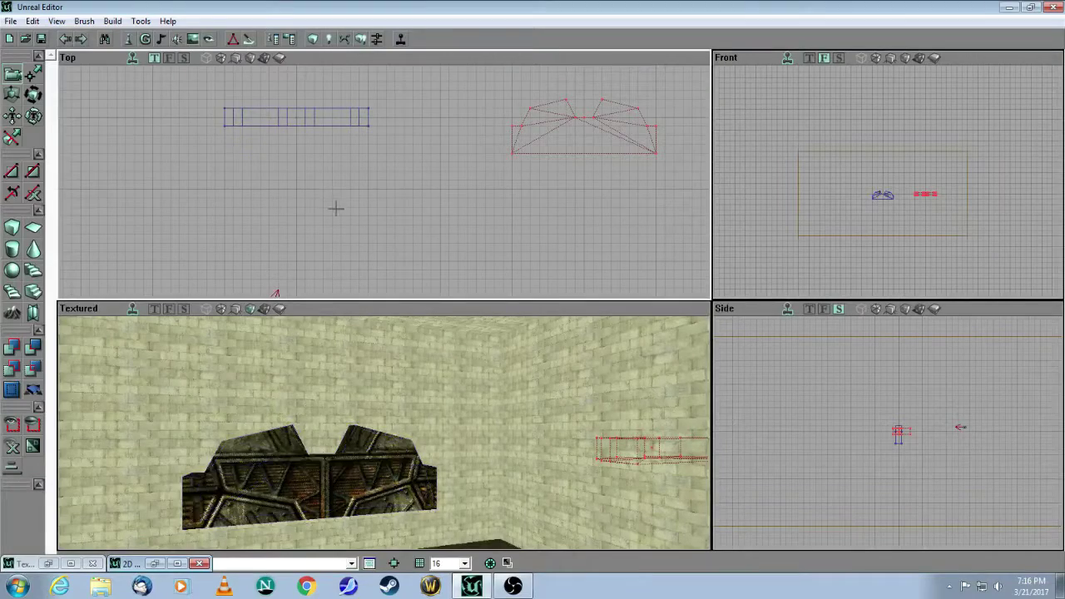
drag(328, 430, 328, 430)
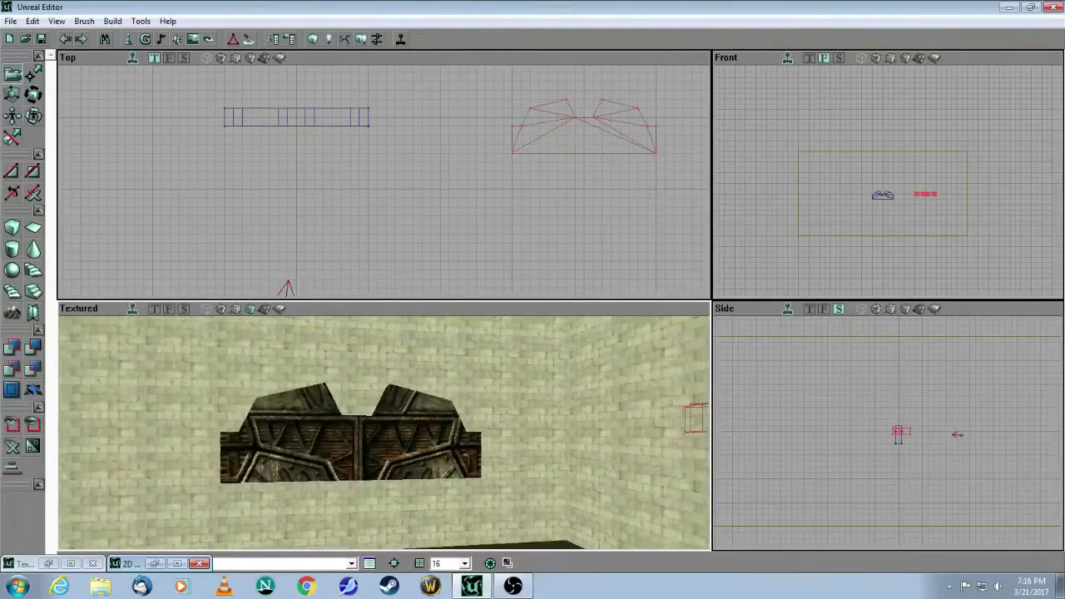
Restore the texture browser to a floating window beside the textured door and bring texture E_DRB3 into view for reference
click(192, 40)
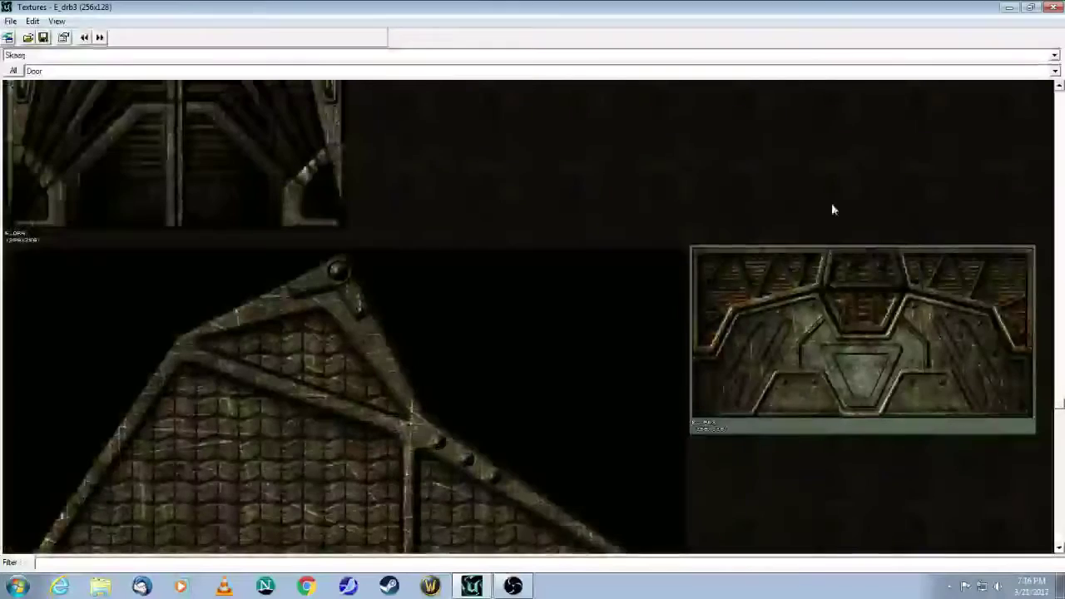
click(1031, 7)
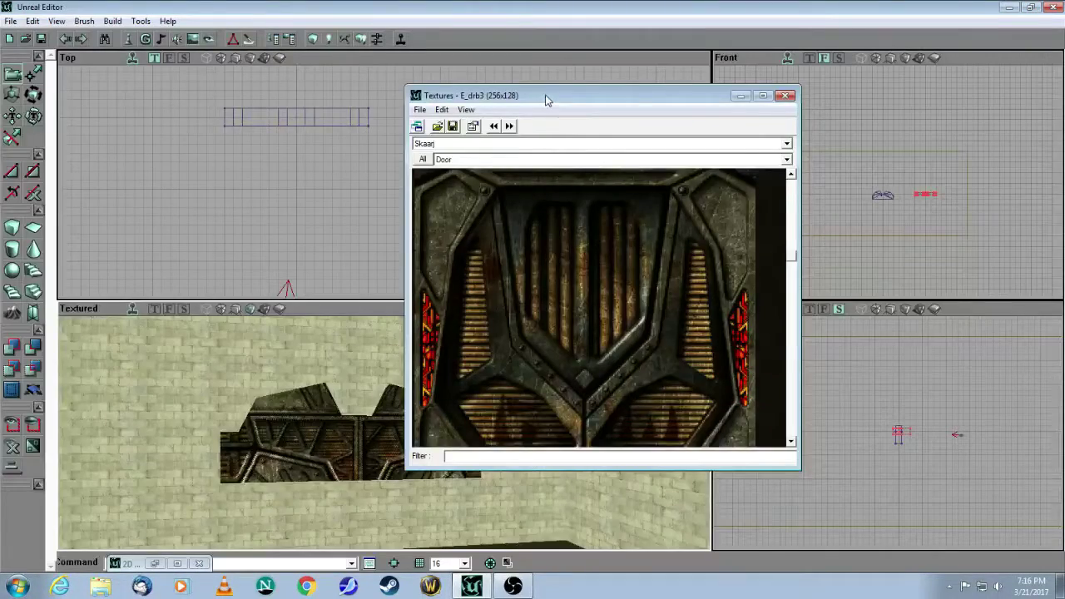
drag(546, 97, 697, 77)
scroll(943, 403, down, 4)
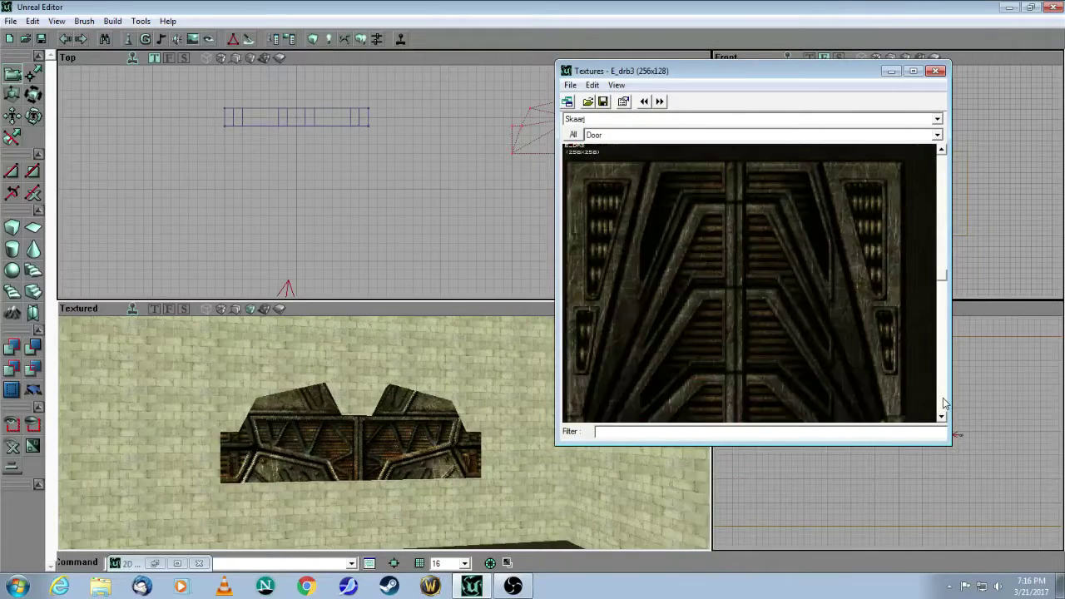
scroll(943, 403, down, 2)
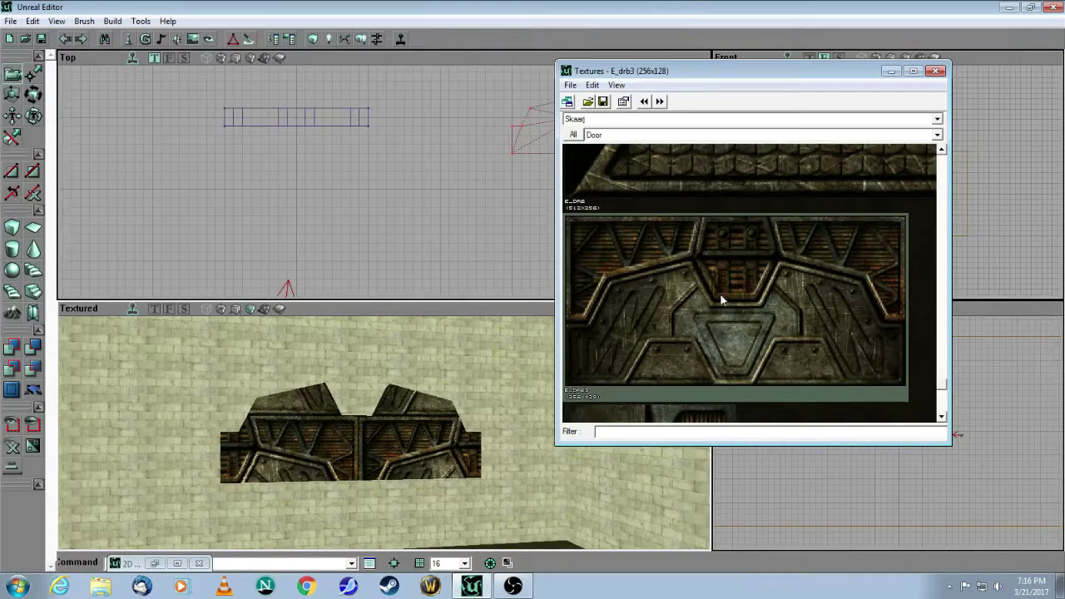
drag(737, 64, 778, 76)
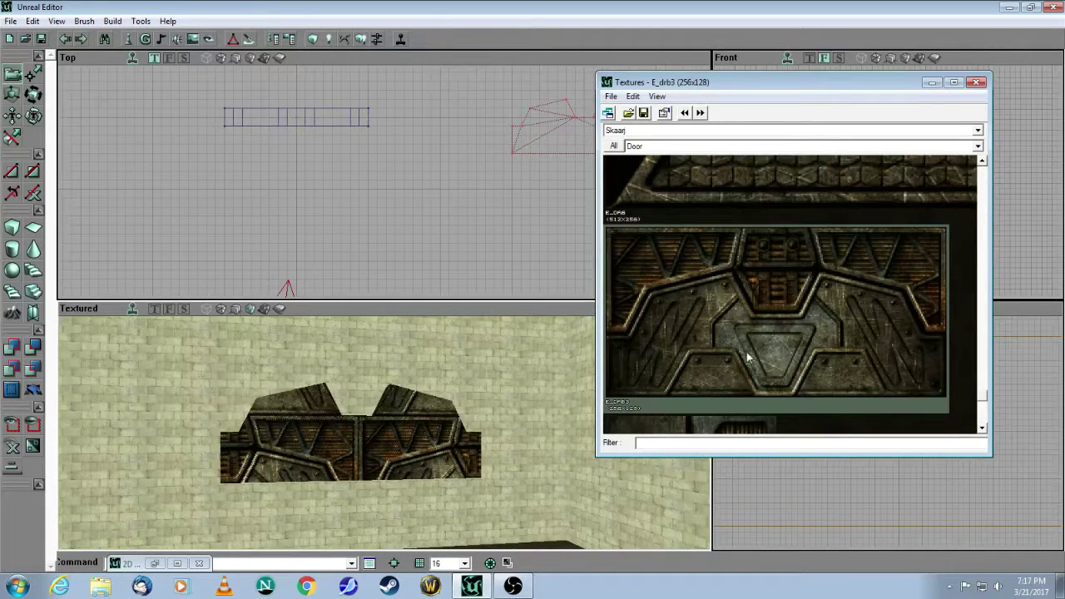
Select a front surface of the door and extend the selection to its adjacent surfaces
click(395, 438)
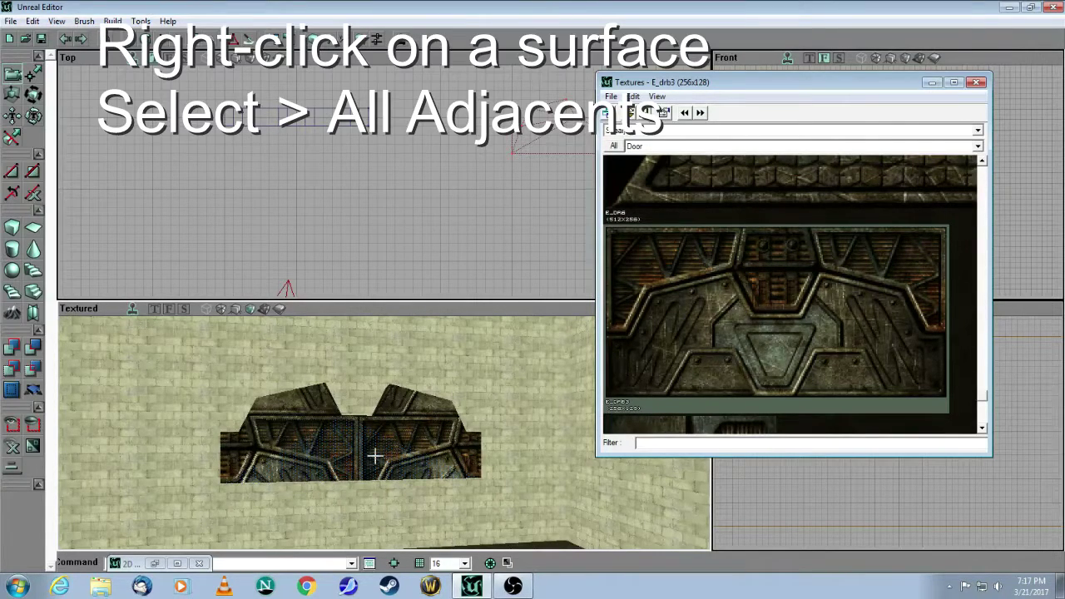
right_click(375, 454)
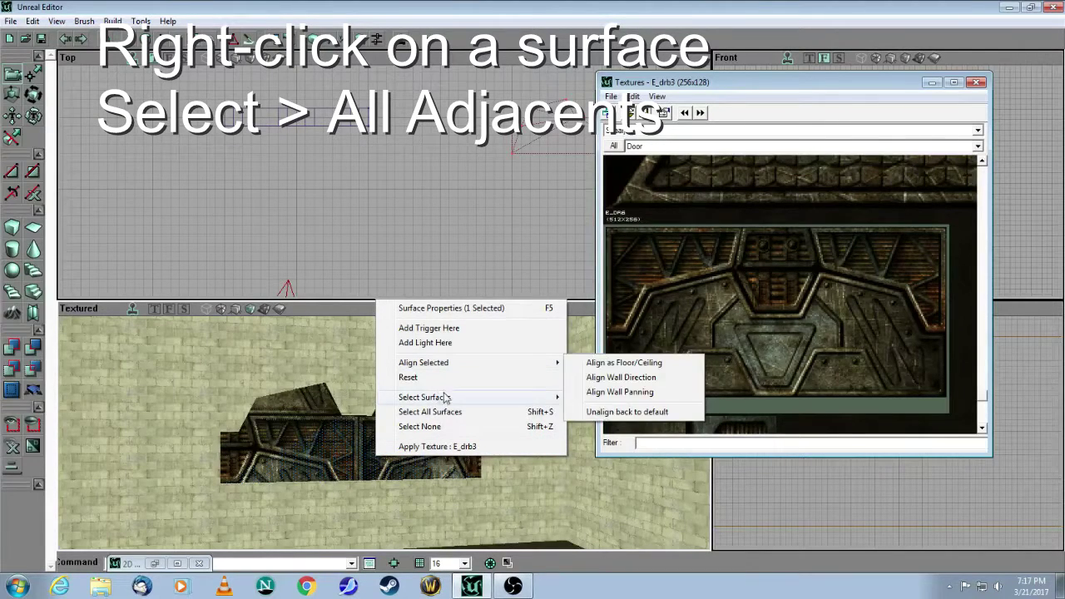
mouse_move(441, 398)
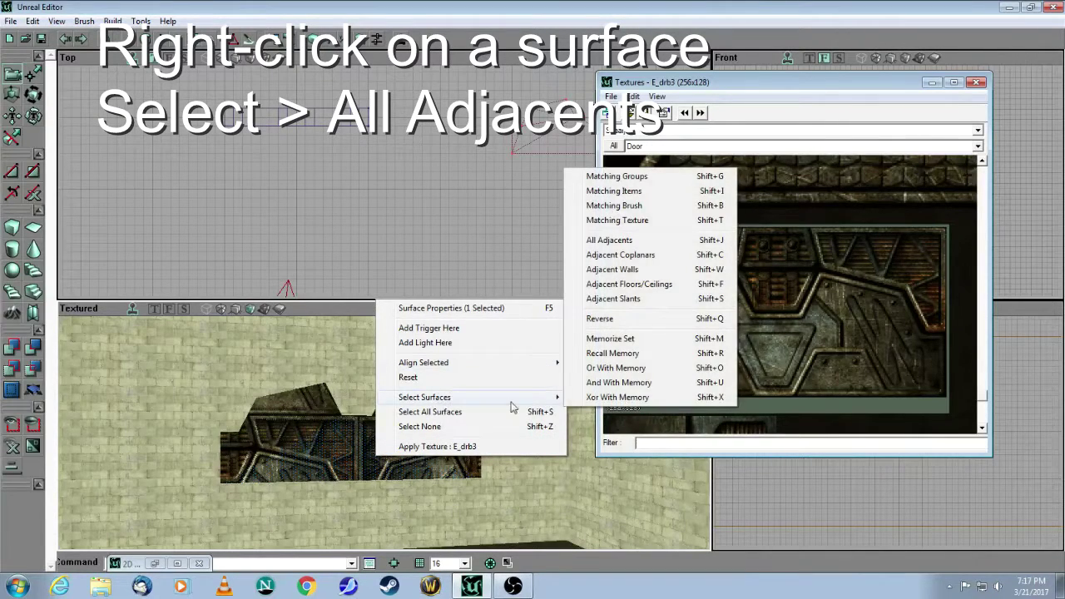
click(614, 269)
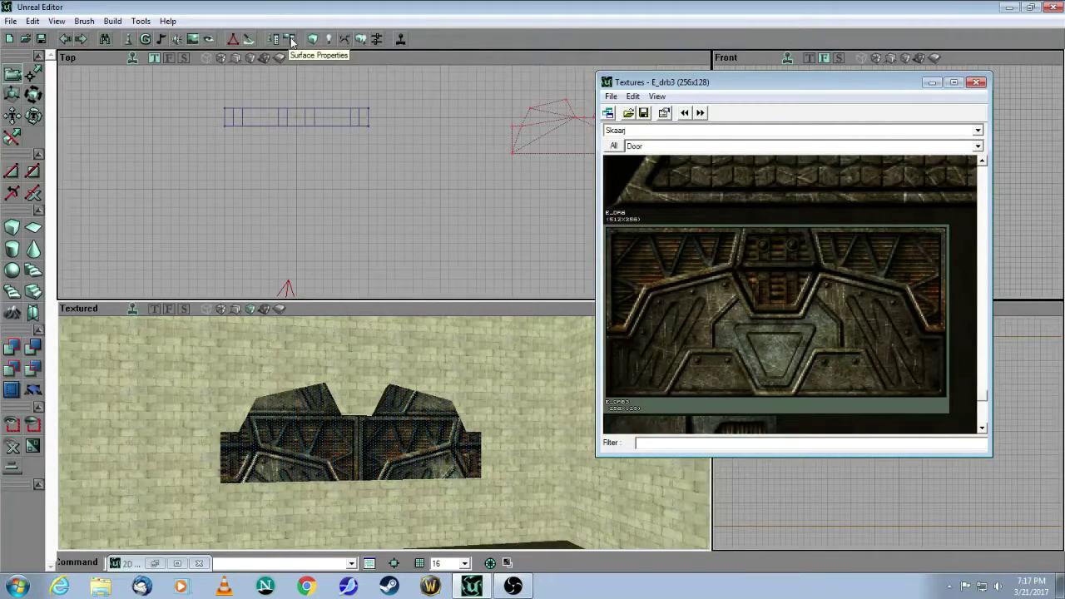
Open the surface properties for the selected door surfaces and pan their texture 48 units along V in steps of 16
click(291, 40)
drag(652, 98, 246, 101)
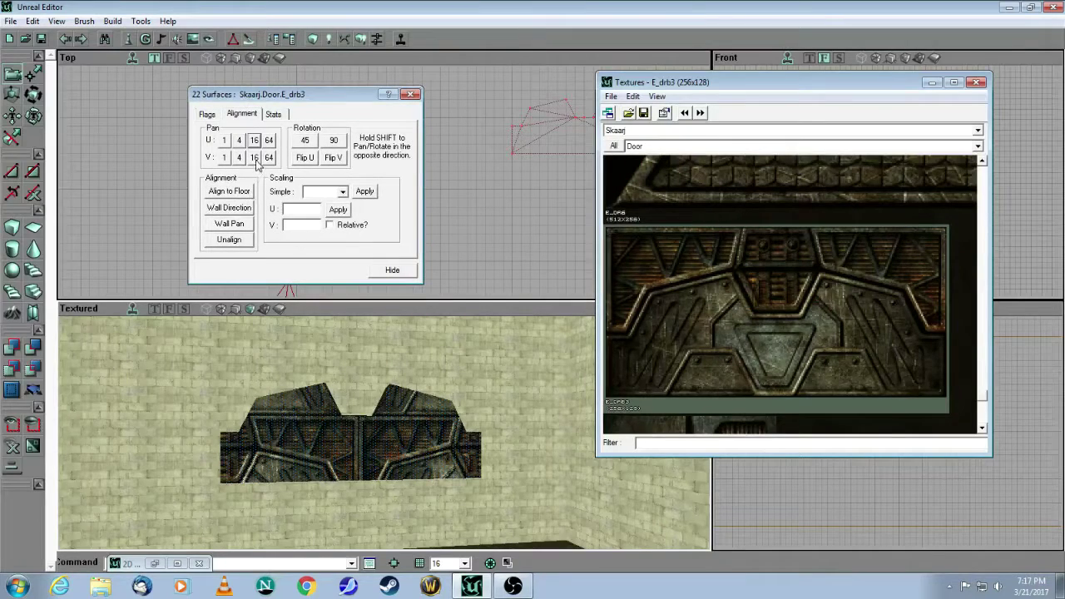
click(255, 162)
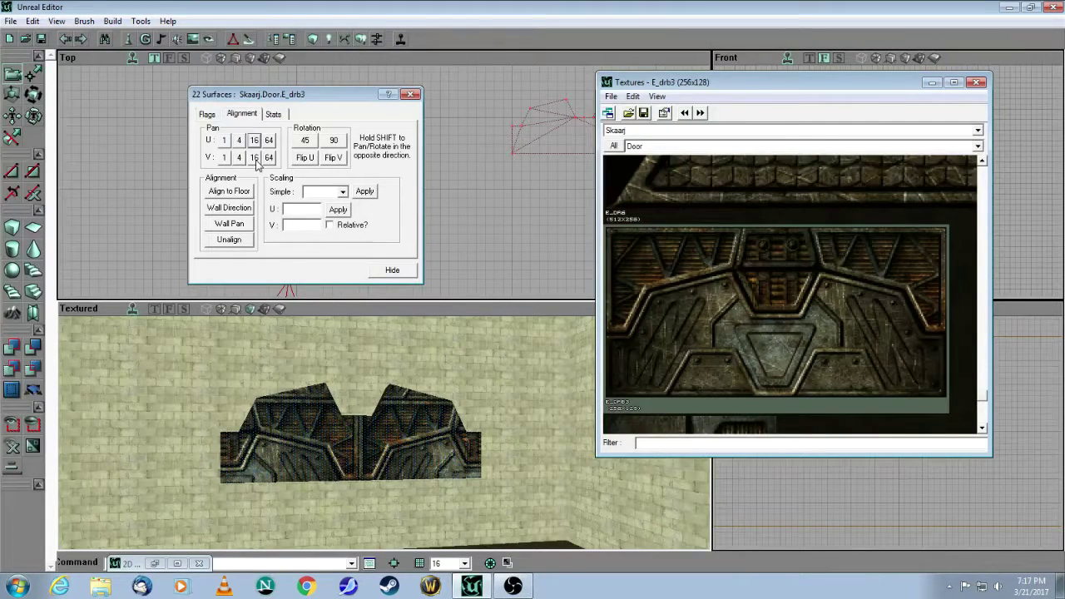
click(257, 162)
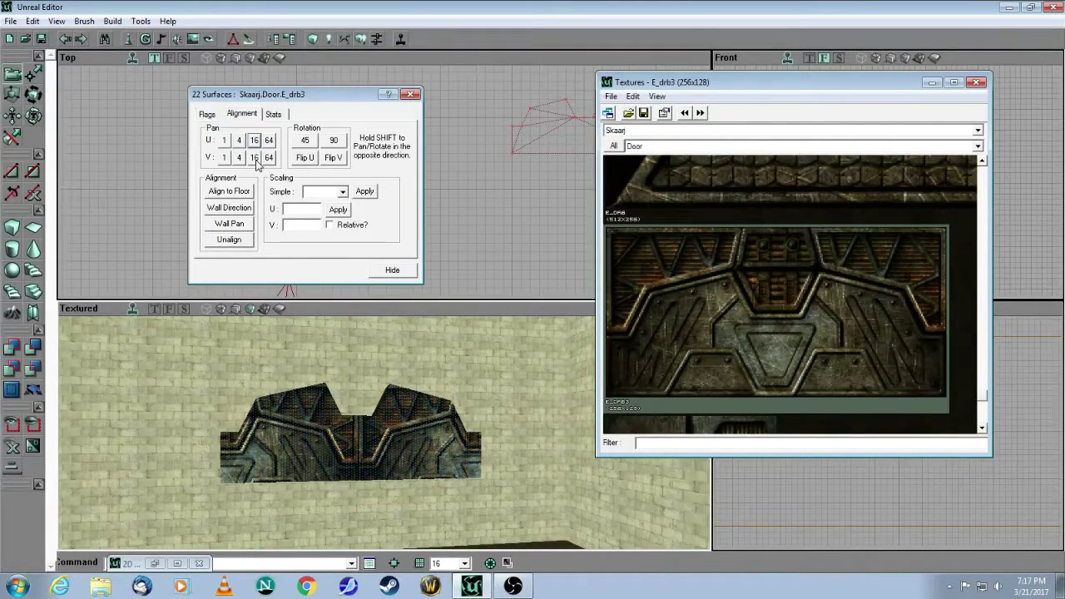
click(257, 162)
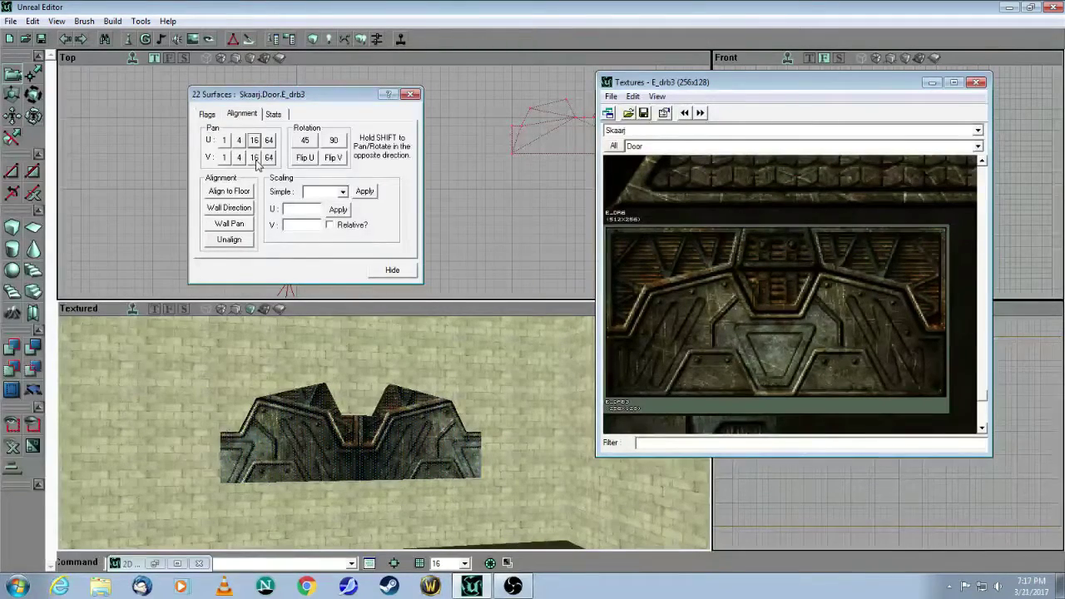
Pan the door texture along U by eight steps of 16 and along V by one more step of 16
click(255, 141)
click(256, 141)
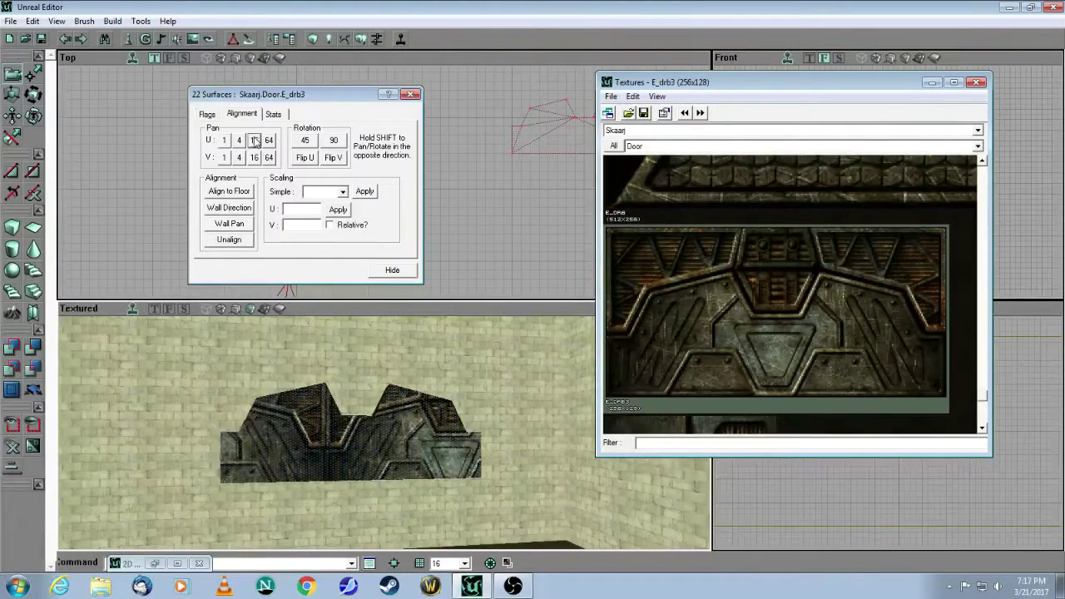
click(256, 141)
click(256, 140)
click(255, 141)
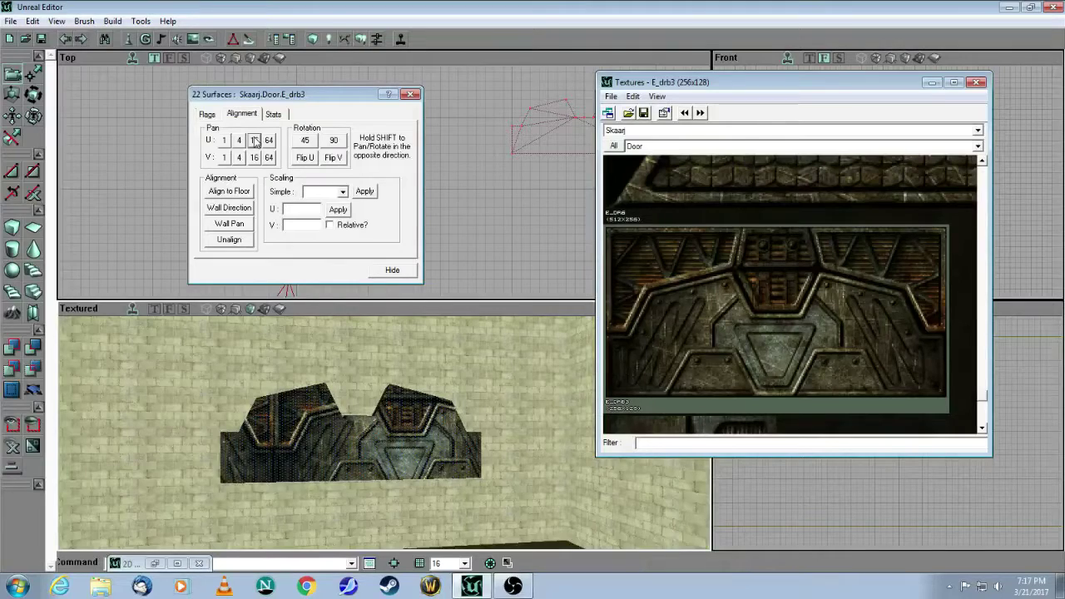
click(255, 141)
click(256, 140)
click(255, 140)
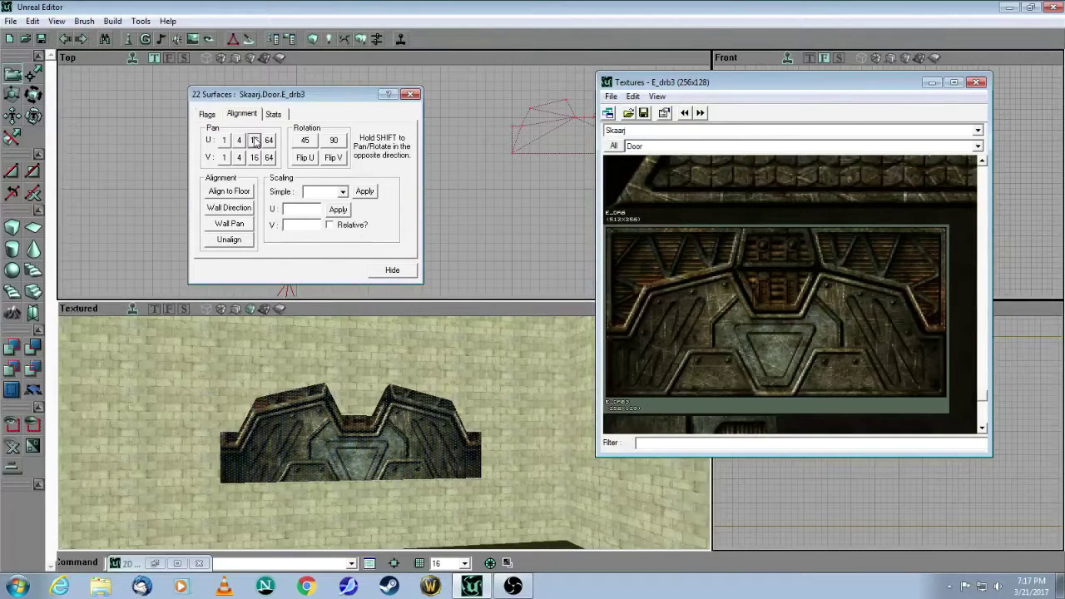
click(253, 159)
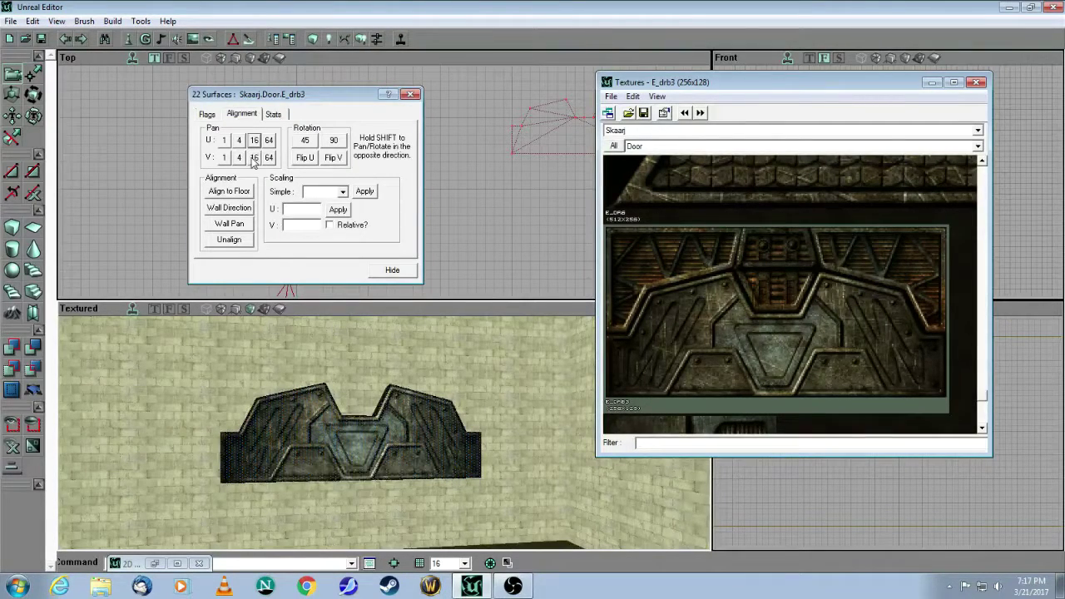
Close the surface properties, deselect the door surfaces and check the texture alignment on both faces and the narrow end
click(409, 96)
click(406, 250)
drag(404, 354, 433, 437)
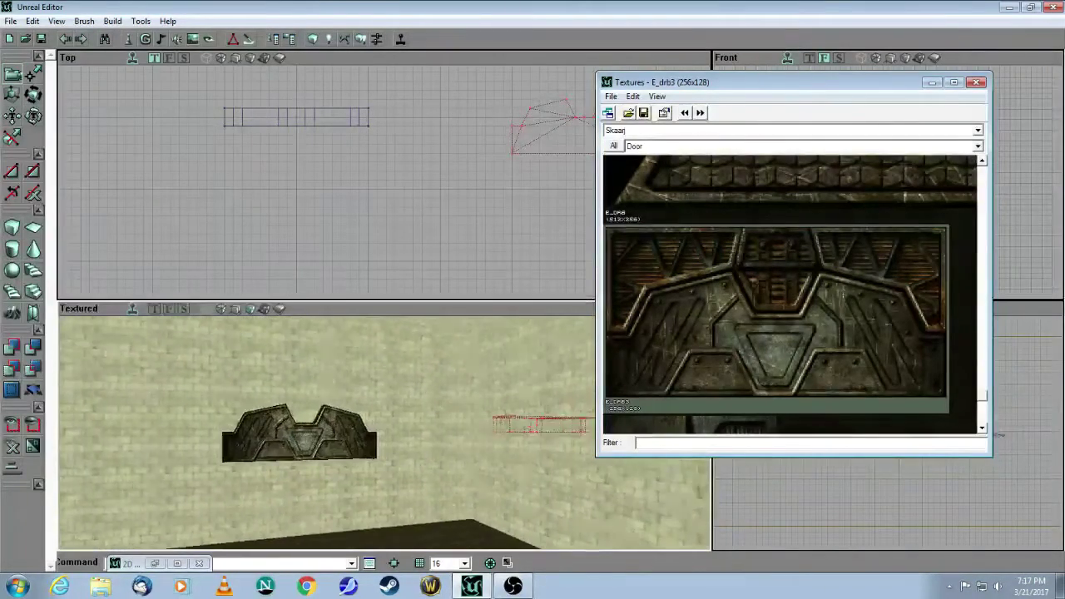
drag(521, 402, 499, 366)
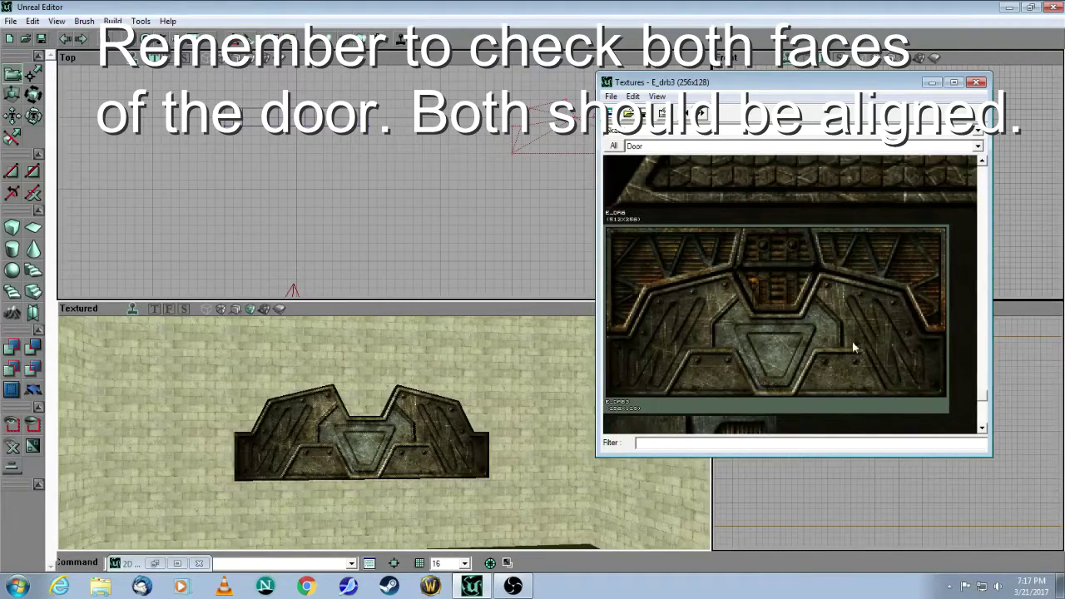
drag(471, 405, 566, 379)
drag(424, 416, 436, 444)
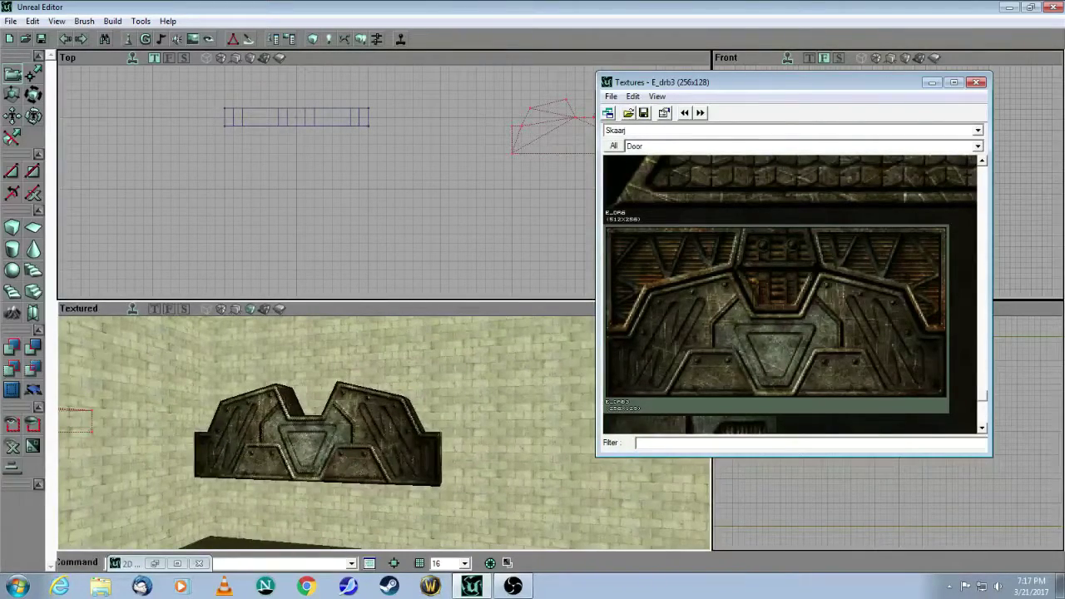
click(432, 227)
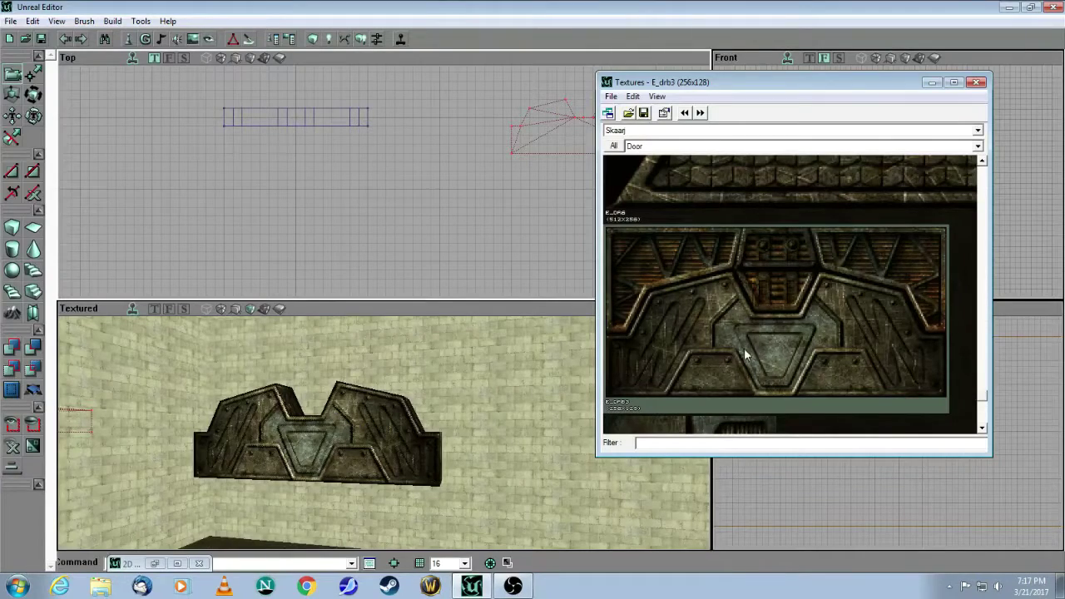
drag(456, 404, 430, 360)
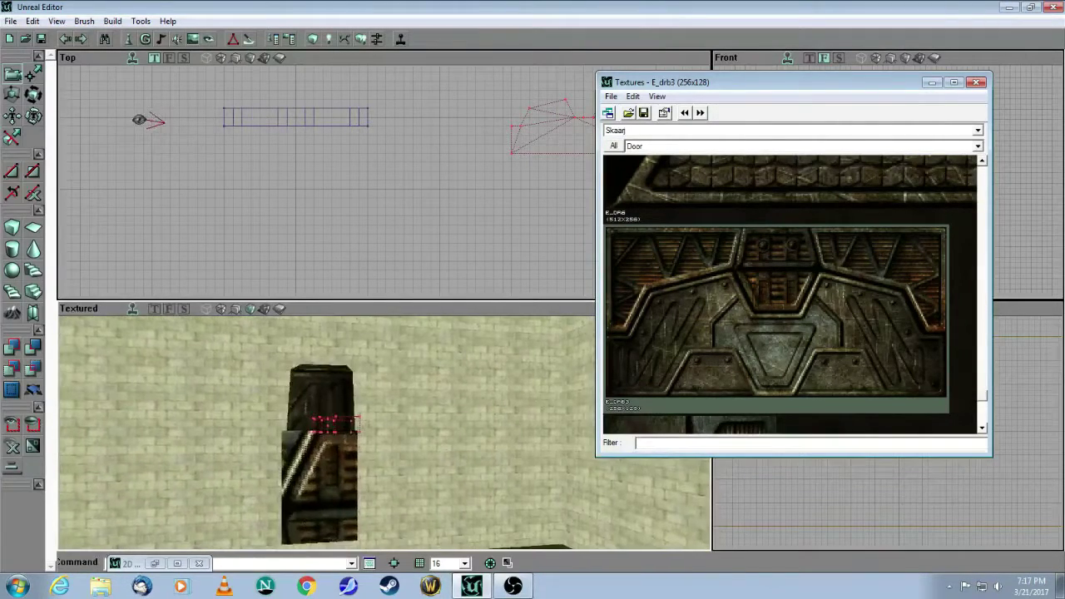
drag(308, 484, 308, 473)
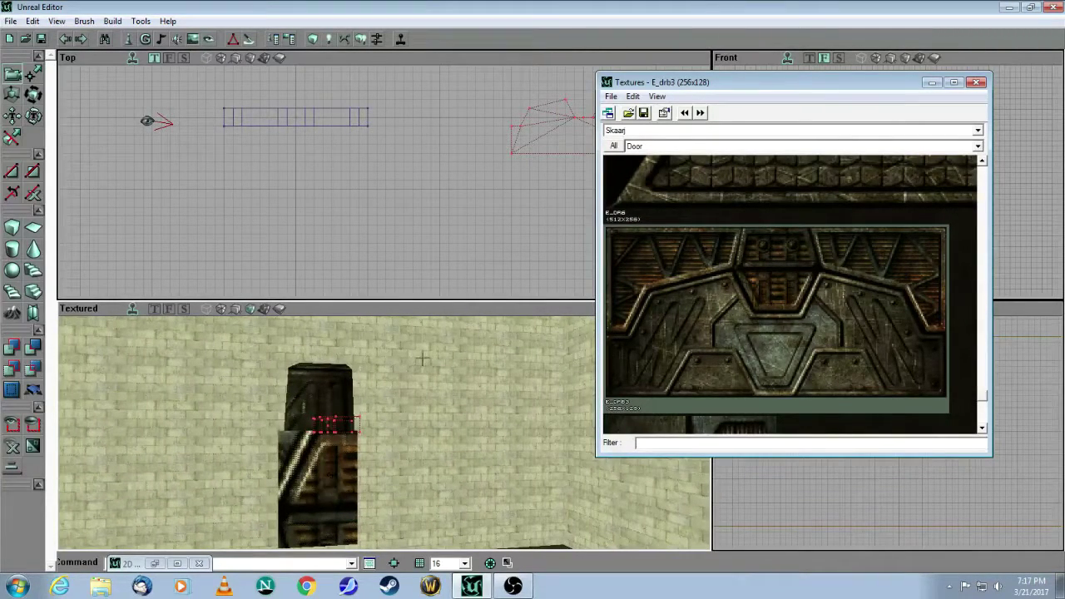
mouse_move(402, 354)
mouse_down()
mouse_move(385, 397)
mouse_move(365, 365)
mouse_move(415, 383)
mouse_move(399, 341)
mouse_move(416, 374)
mouse_move(406, 369)
mouse_up()
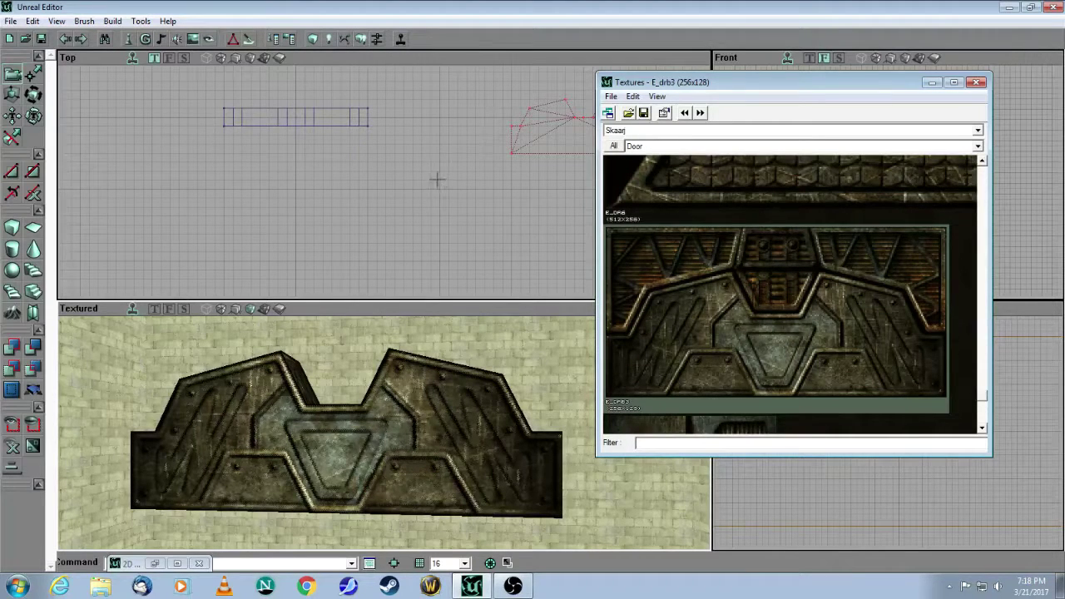
Close the texture browser, reopen the 2D Shape Editor full size and start a new shape over the door image
click(978, 83)
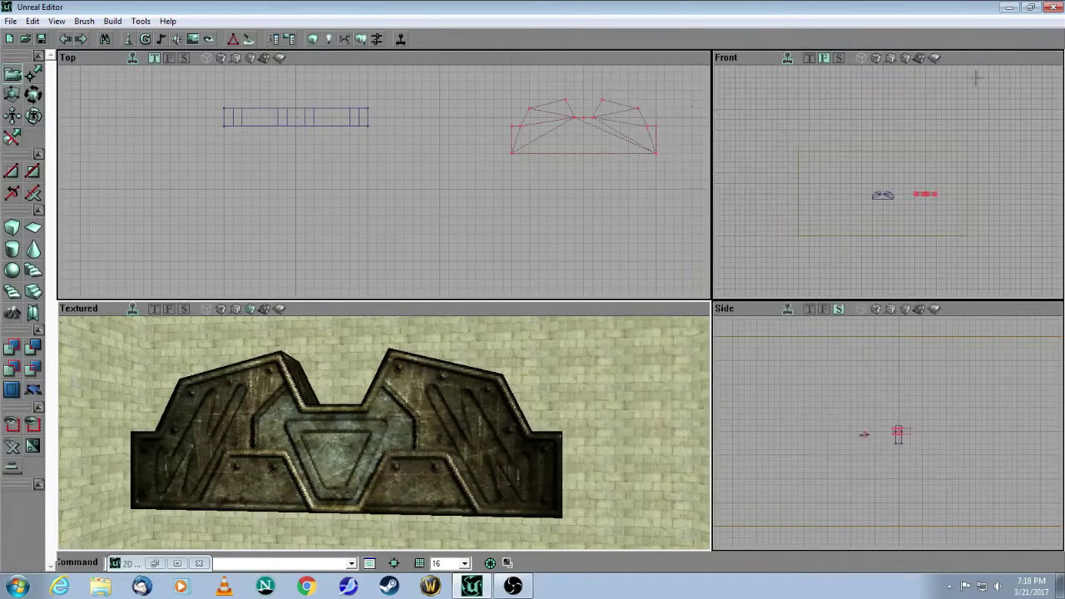
click(177, 563)
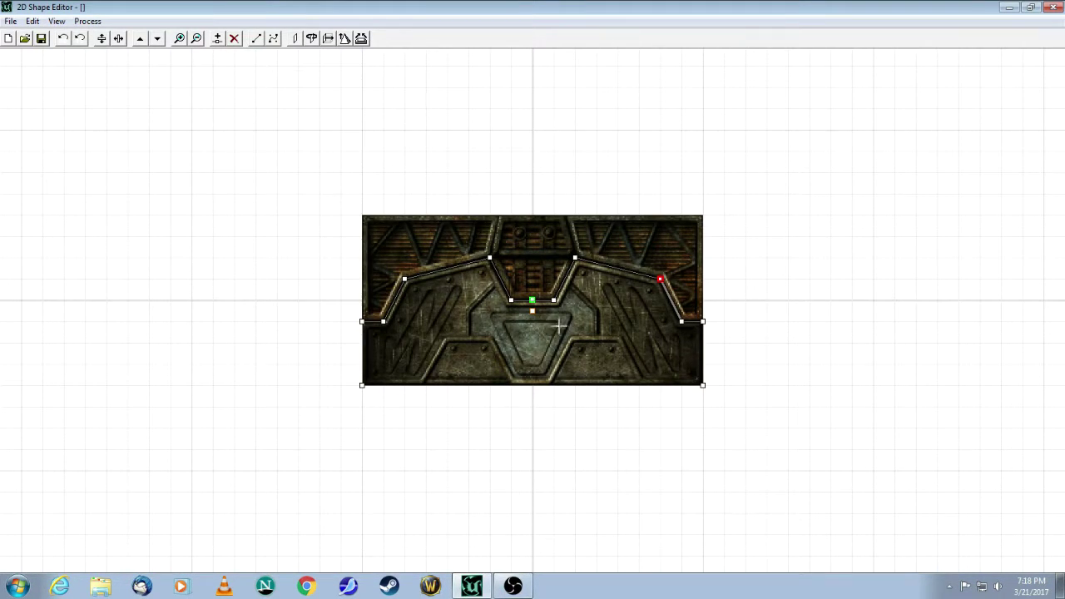
click(11, 21)
click(75, 37)
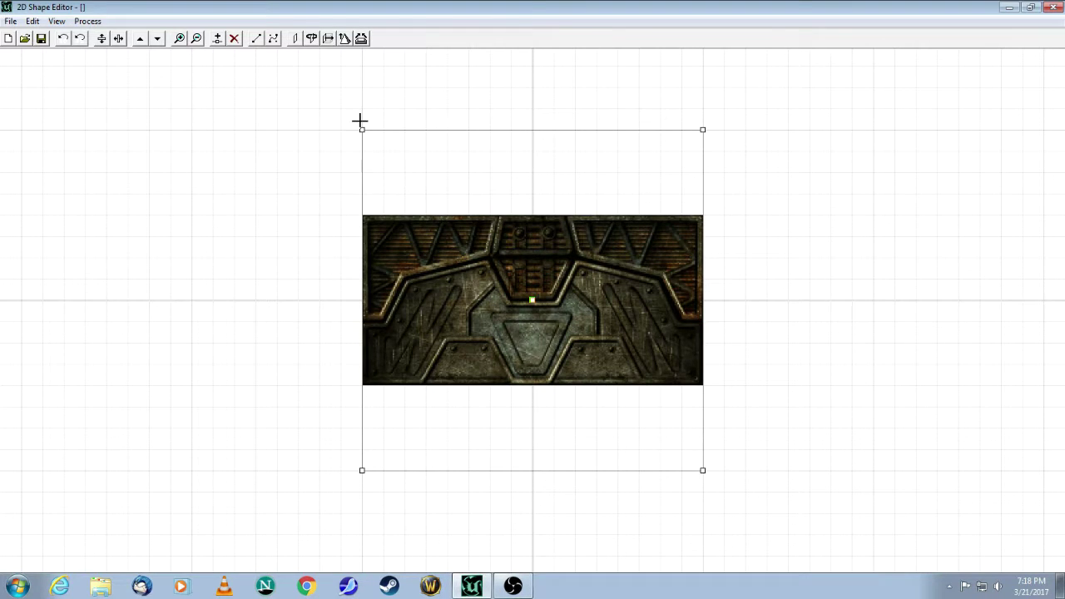
Split the left side of the square shape twice, adding vertices at its midpoint and at the image's lower edge
click(361, 471)
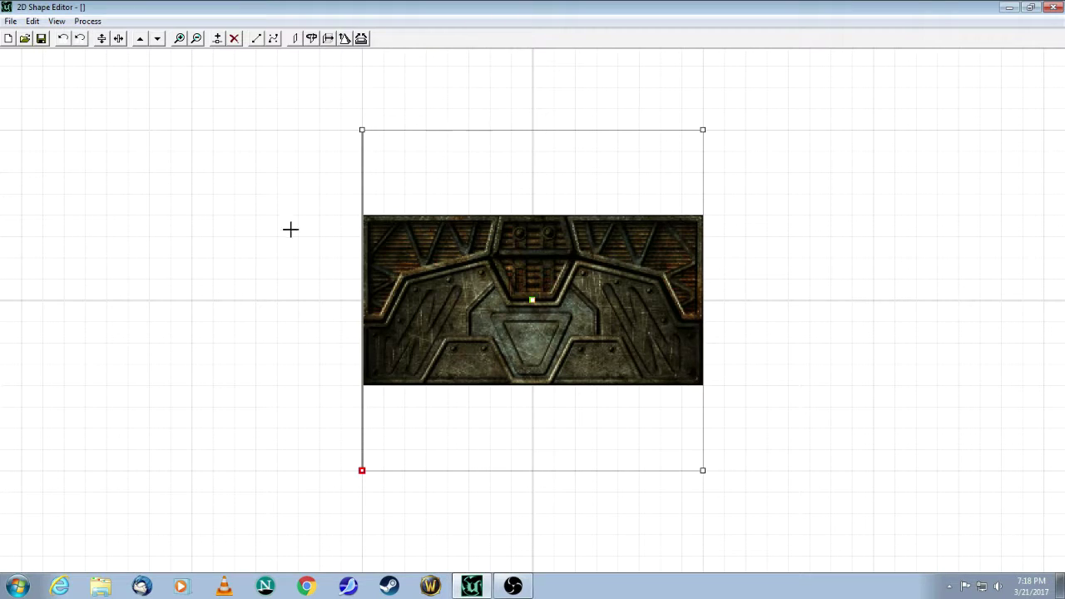
click(216, 39)
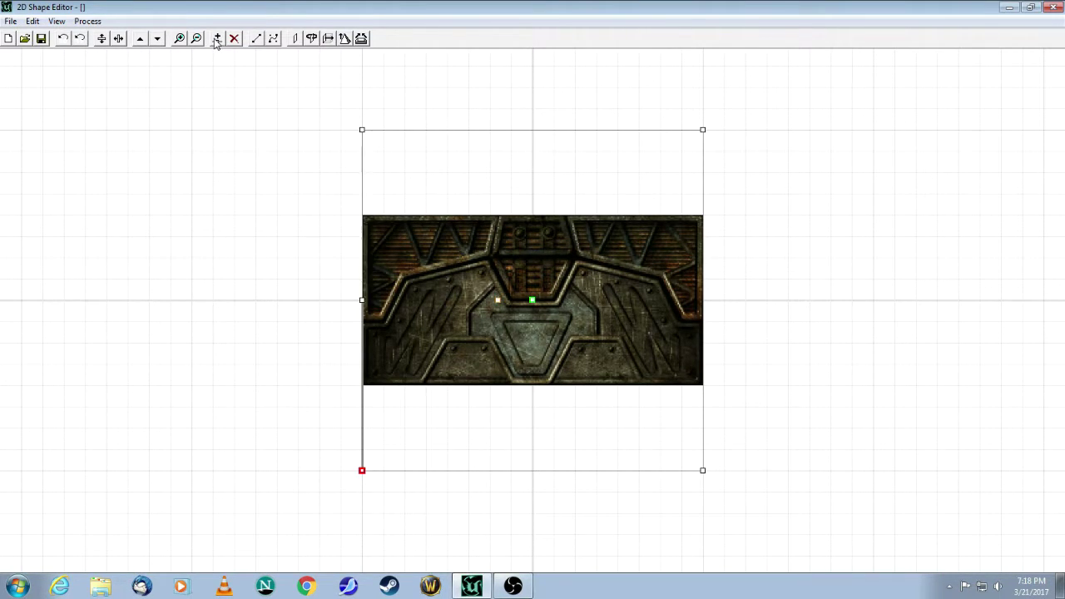
click(216, 39)
Split the bottom side of the shape three times from its lower-right vertex, adding vertices along the right half
click(702, 470)
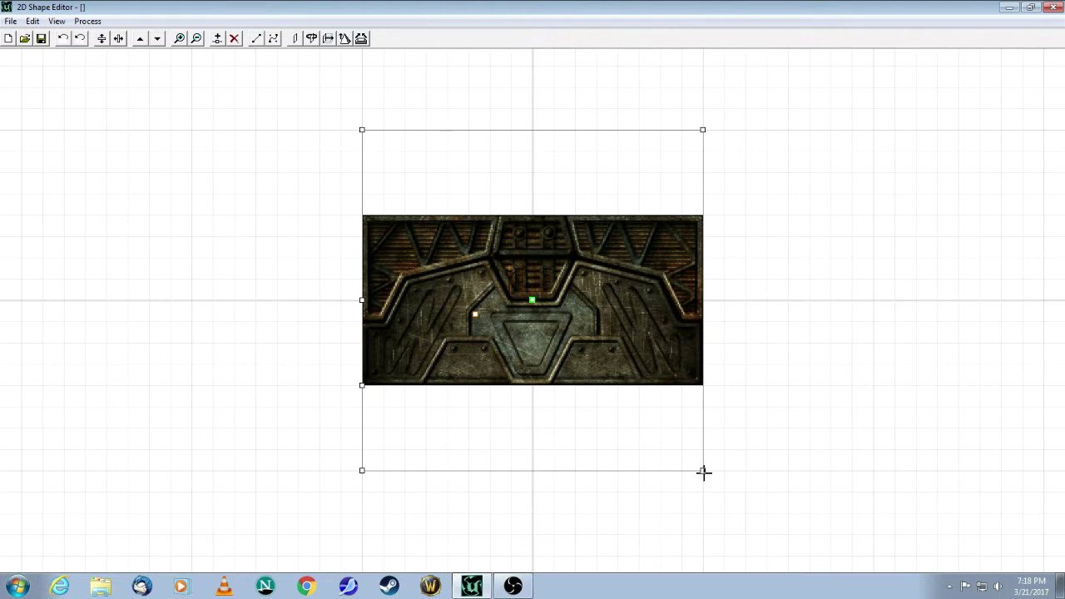
click(702, 470)
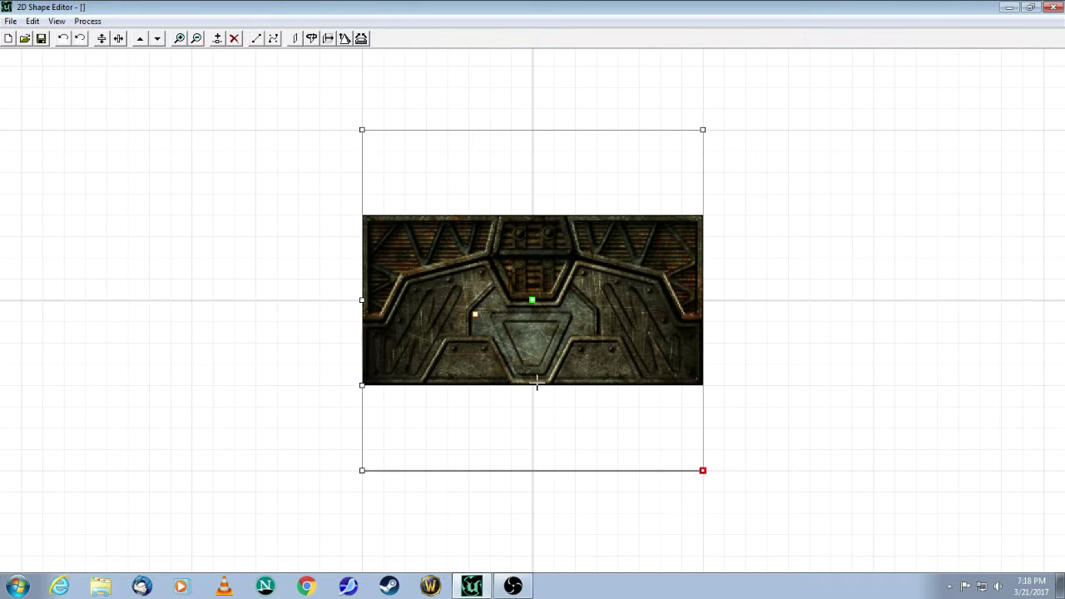
click(216, 41)
click(215, 41)
click(215, 42)
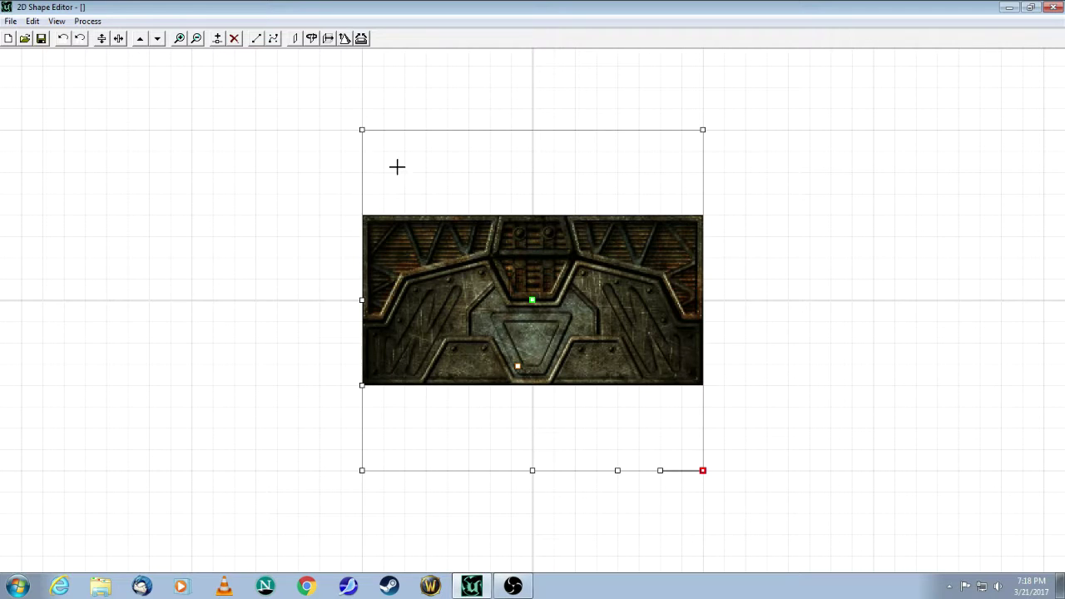
Split the left half of the bottom side twice from the centre vertex to add two more vertices
click(362, 470)
click(533, 471)
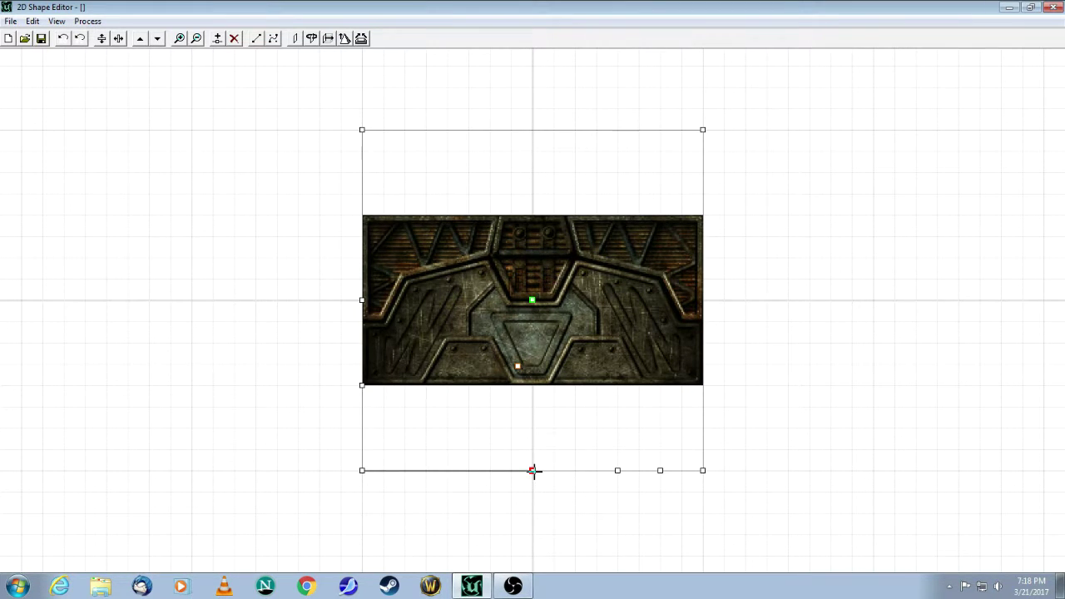
click(216, 40)
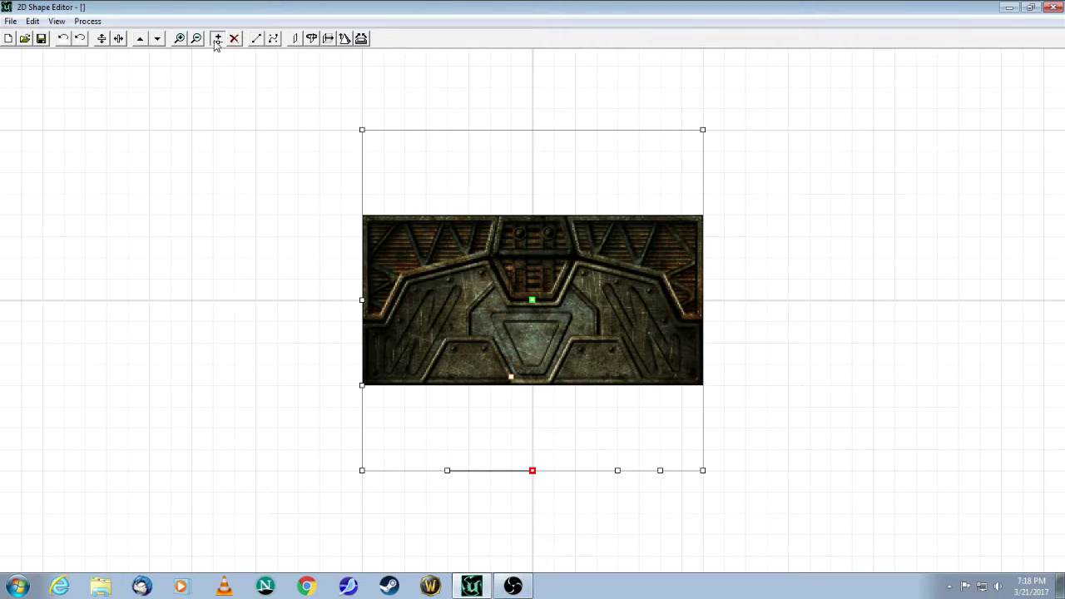
click(215, 40)
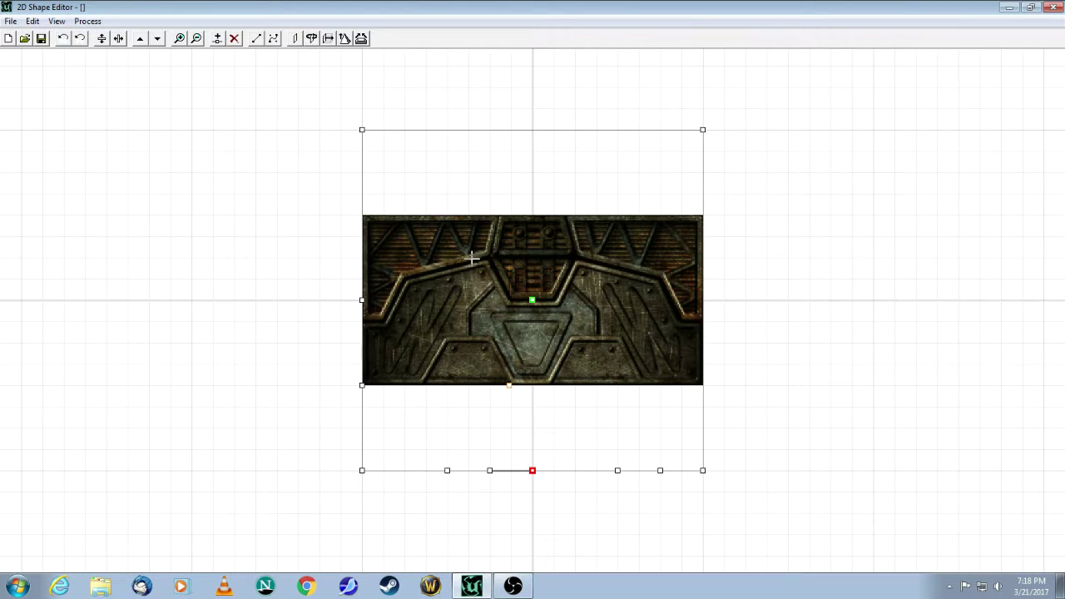
Move the shape's two upper vertices down onto the upper corners of the door image
click(362, 130)
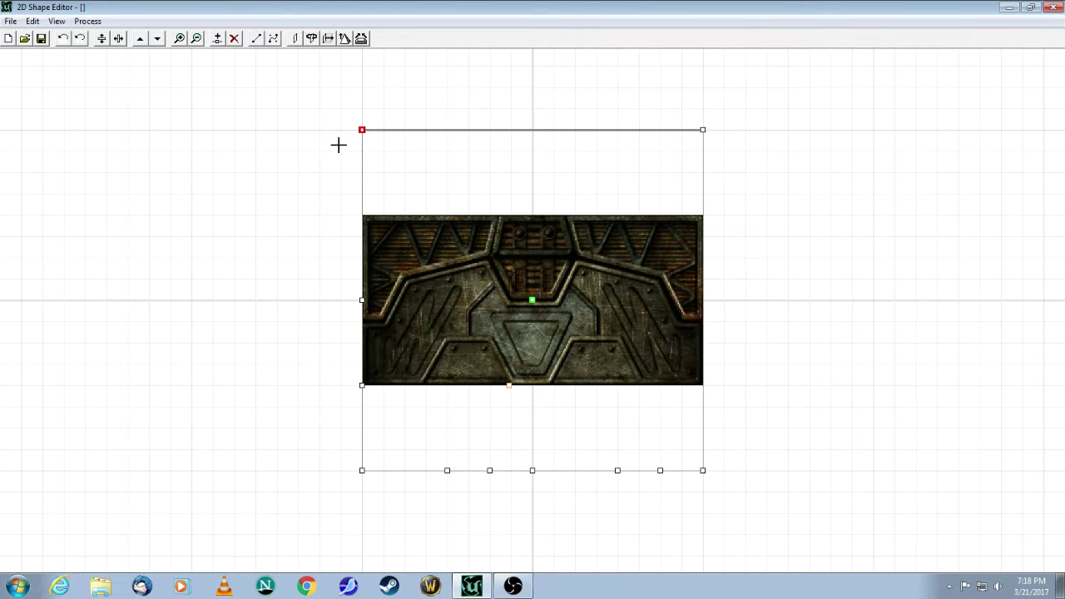
drag(361, 129, 365, 171)
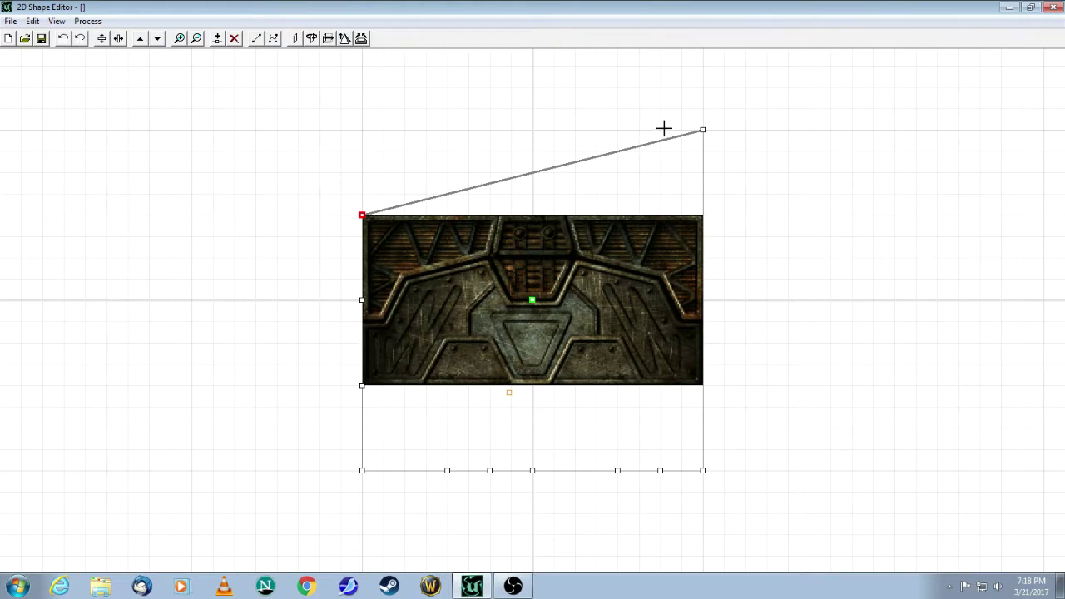
click(702, 129)
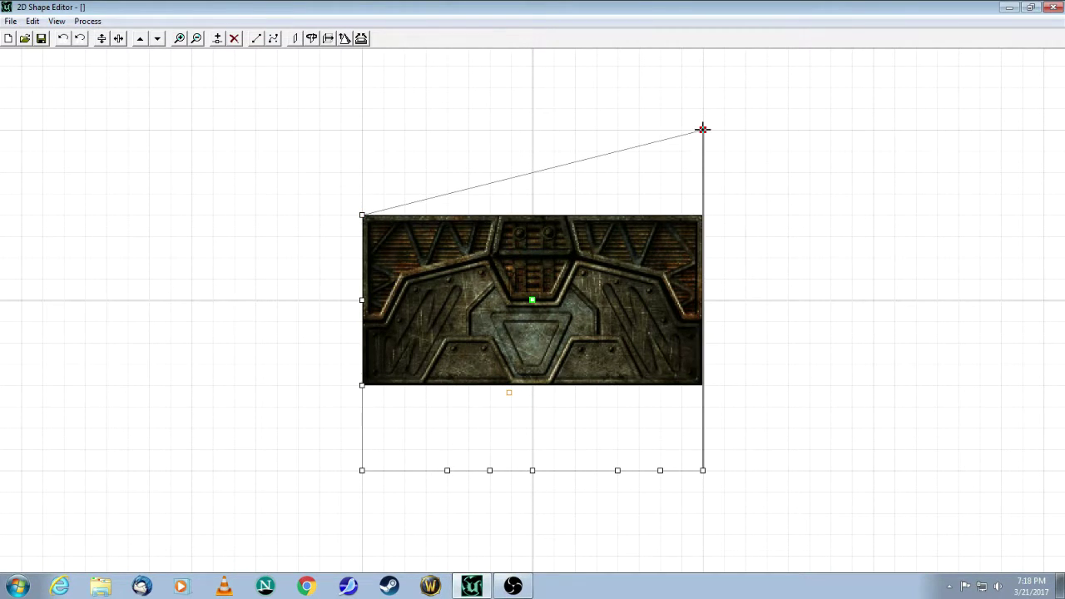
drag(702, 129, 715, 169)
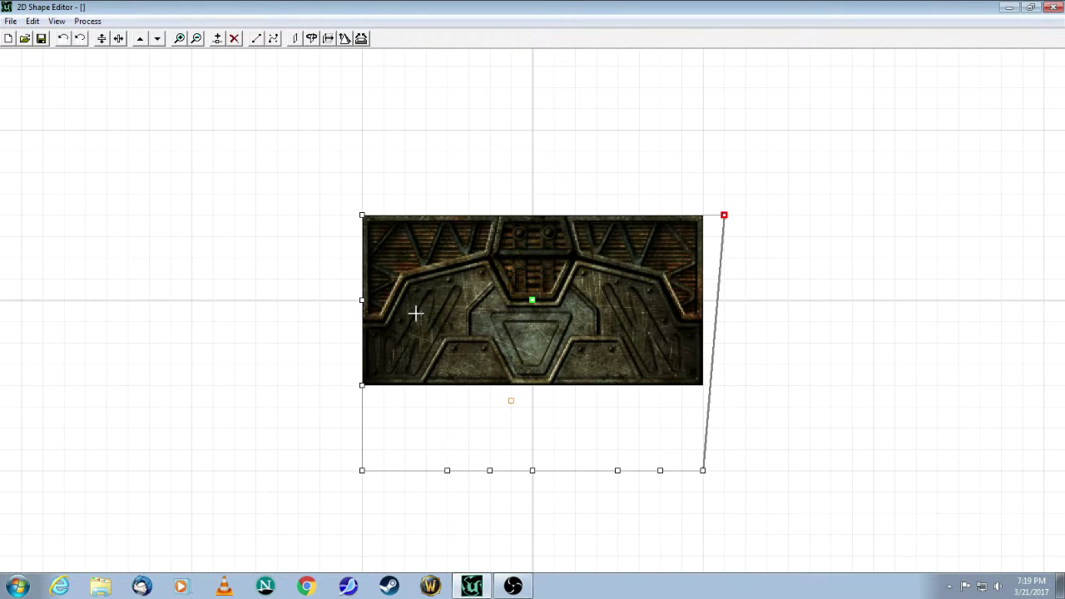
key(ctrl+z)
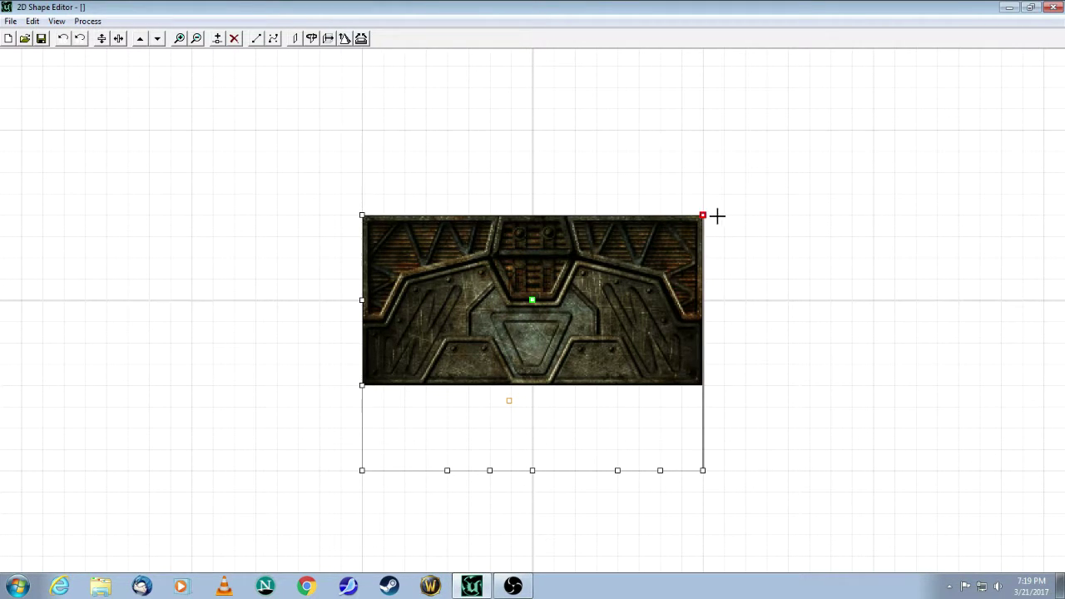
Move the two left-side vertices onto the short horizontal ledge where the door's dividing outline meets the image's left edge
click(361, 300)
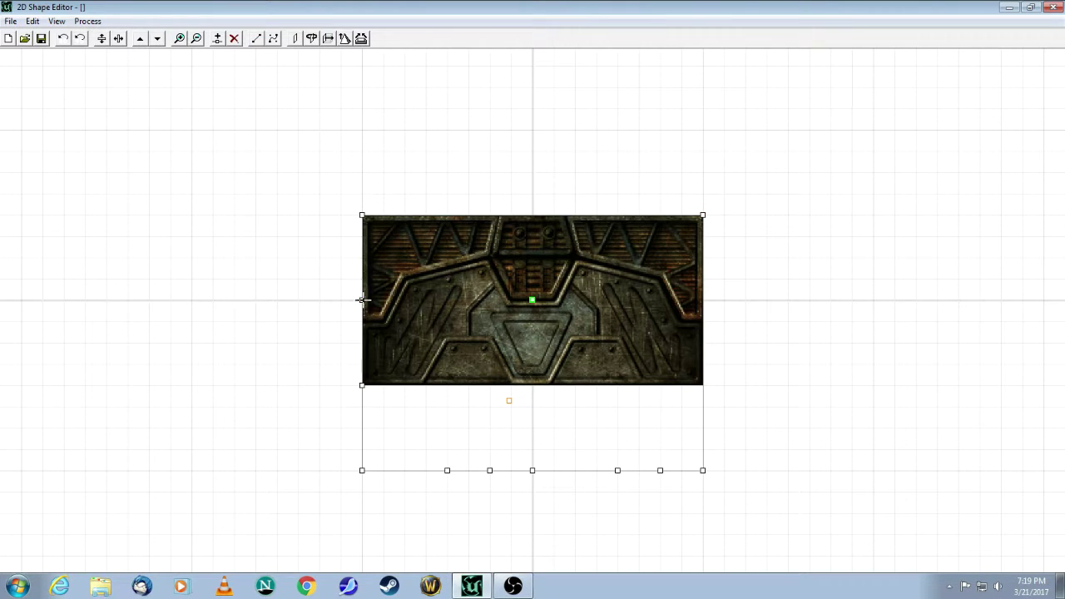
click(361, 300)
drag(361, 301, 361, 321)
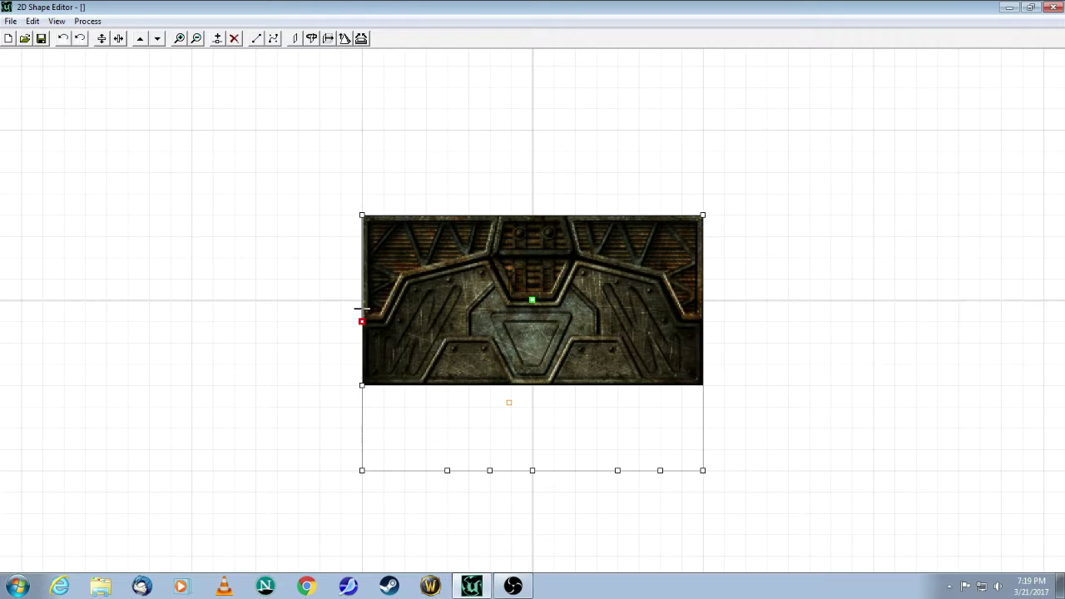
click(361, 384)
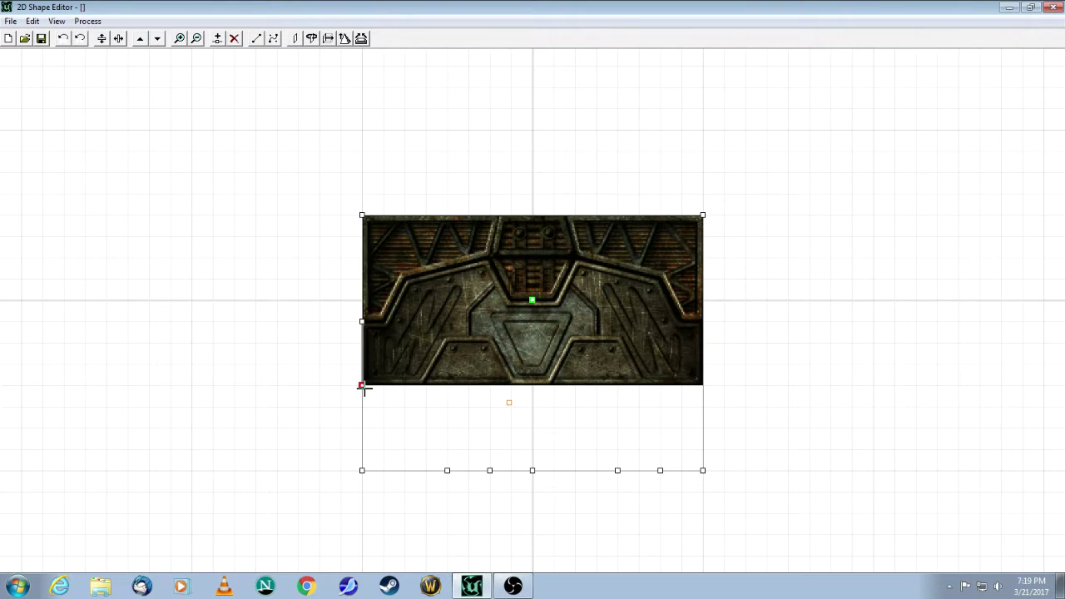
drag(362, 385, 377, 356)
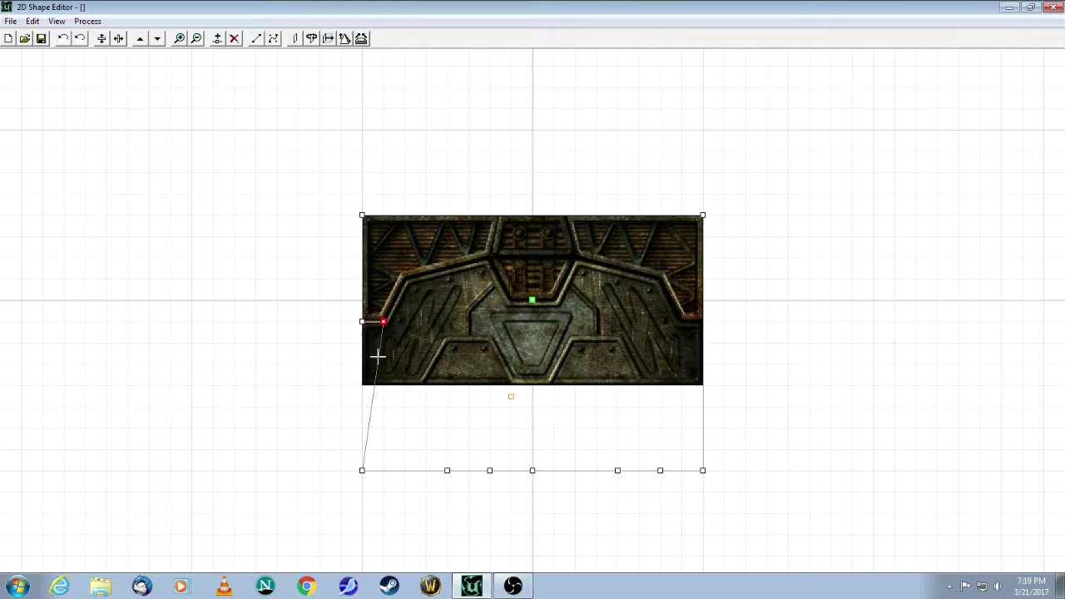
Move the lower-left corner vertex and its neighbour onto the two upper bends of the outline's left half
click(362, 471)
click(361, 470)
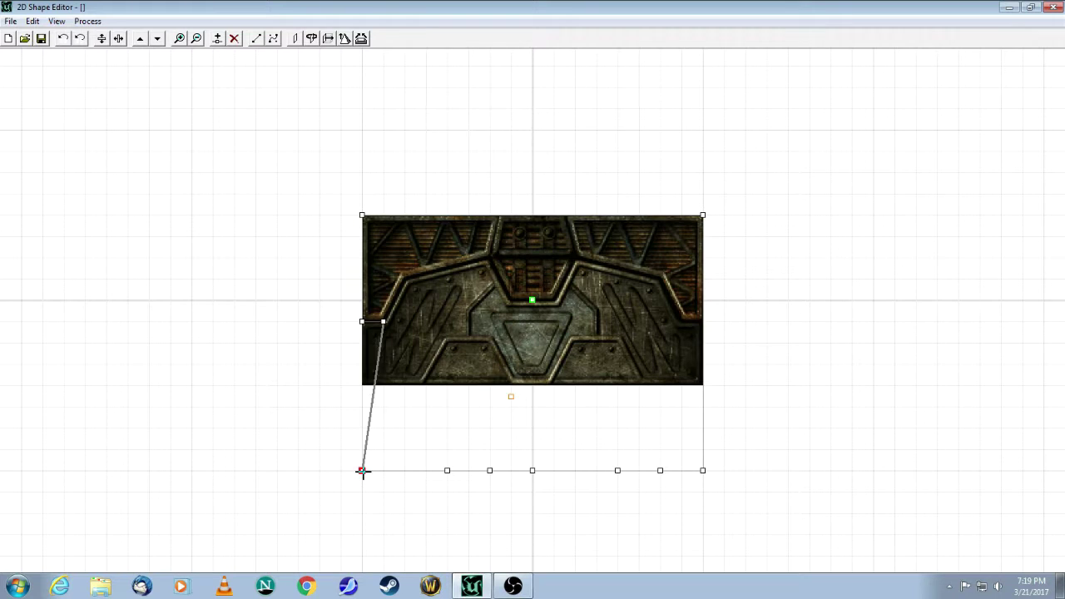
drag(362, 471, 388, 379)
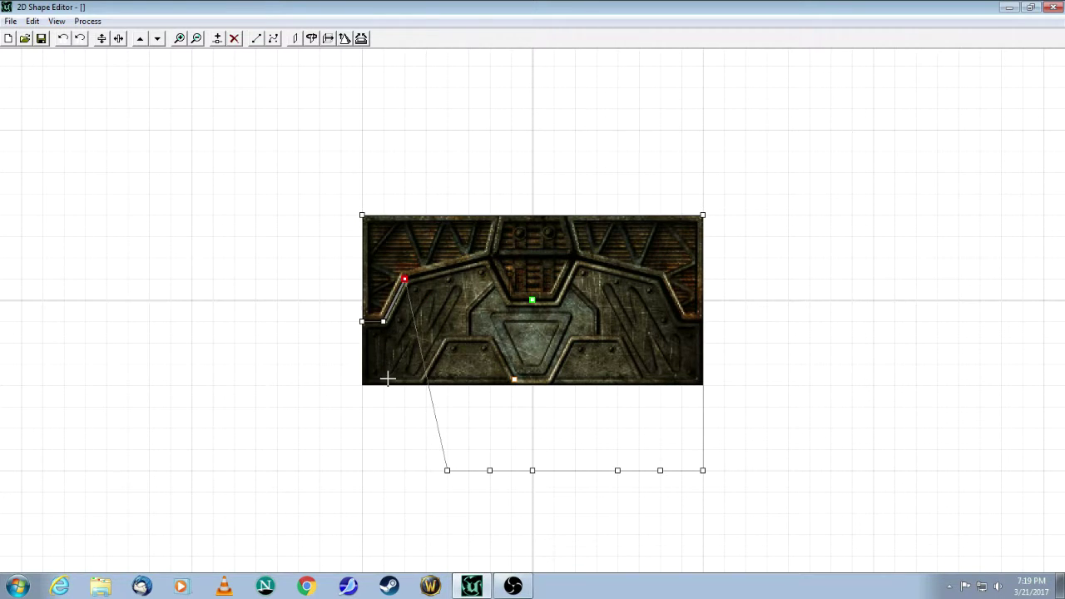
click(447, 470)
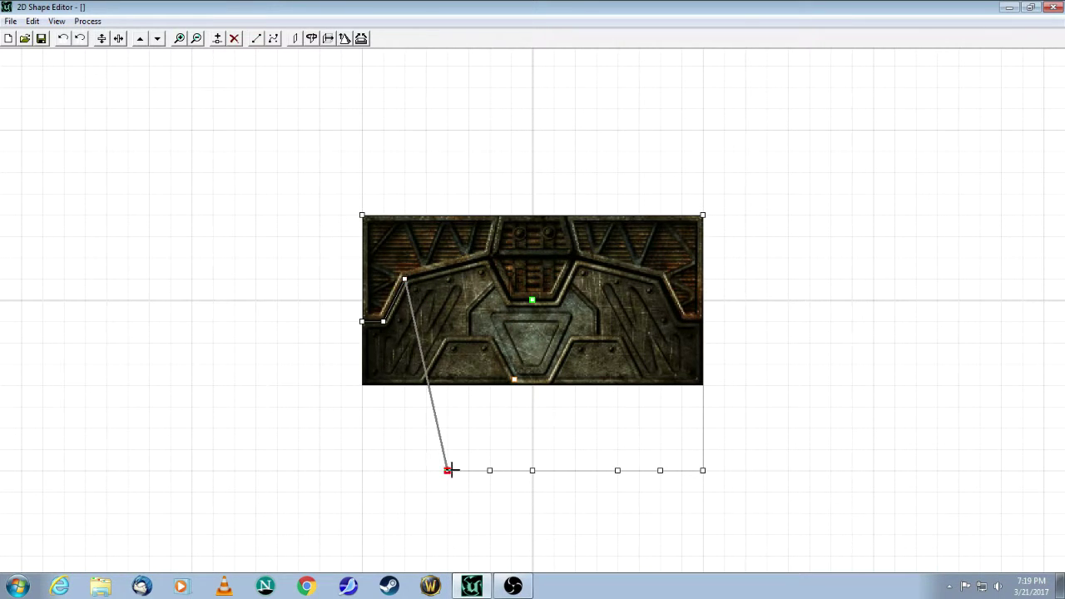
drag(447, 470, 464, 363)
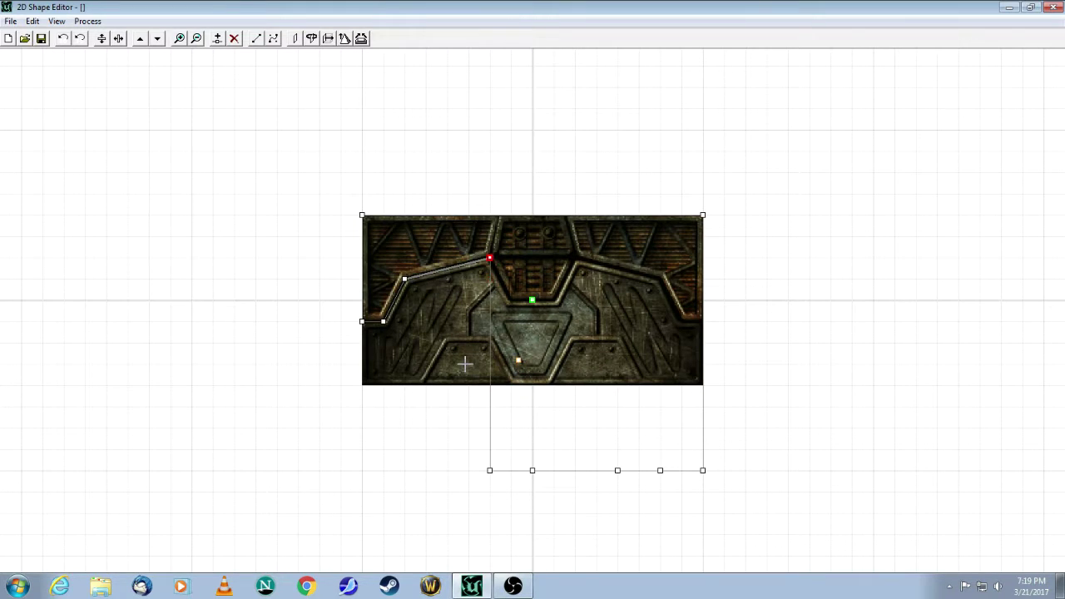
Move the next two bottom vertices onto the lower corners of the outline's central notch
click(492, 471)
click(489, 470)
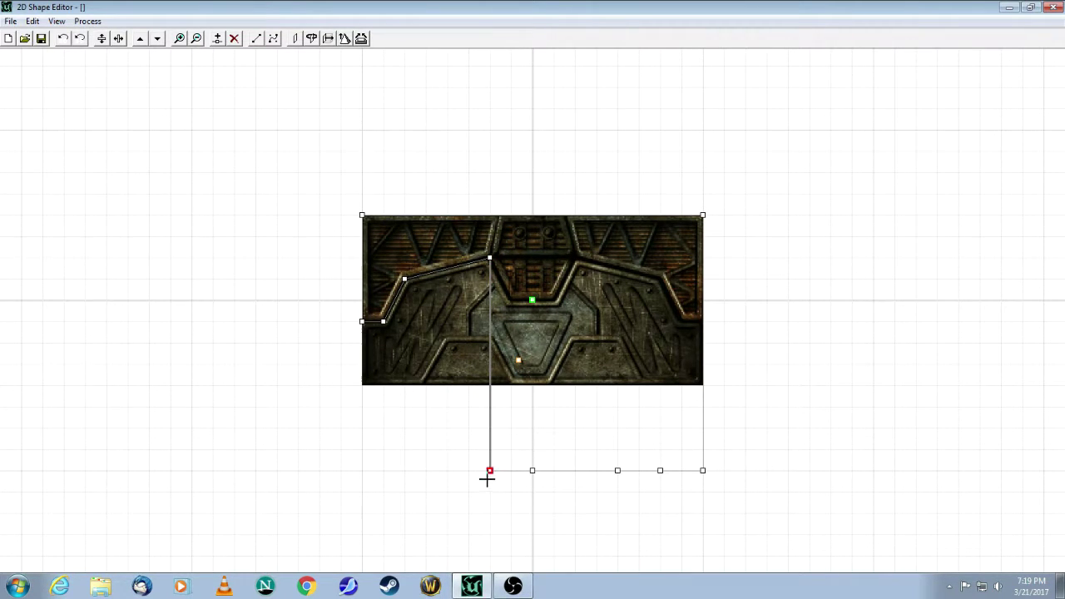
drag(489, 471, 498, 390)
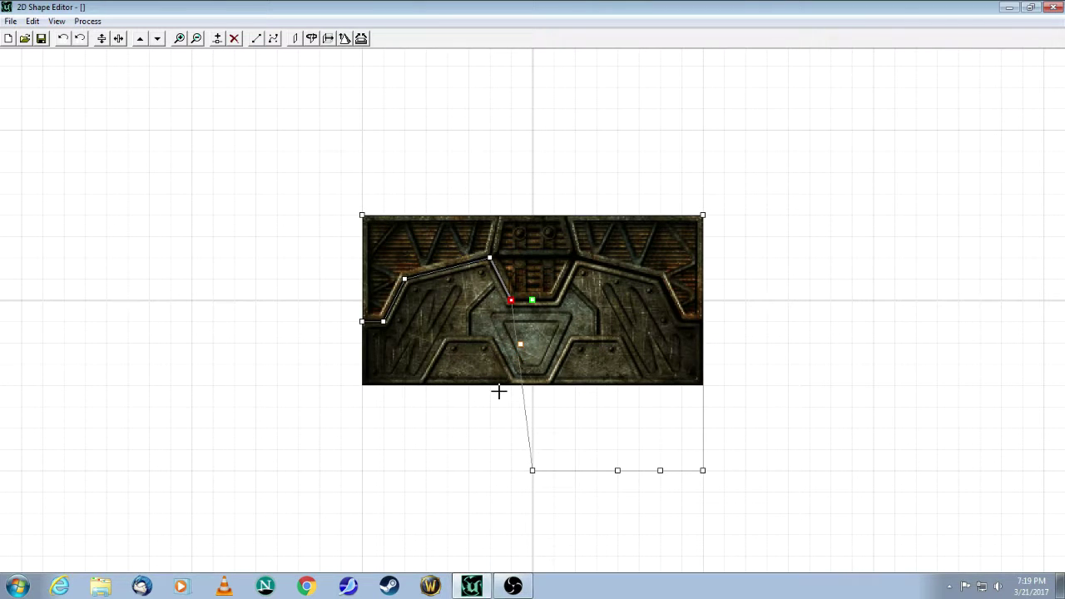
click(533, 471)
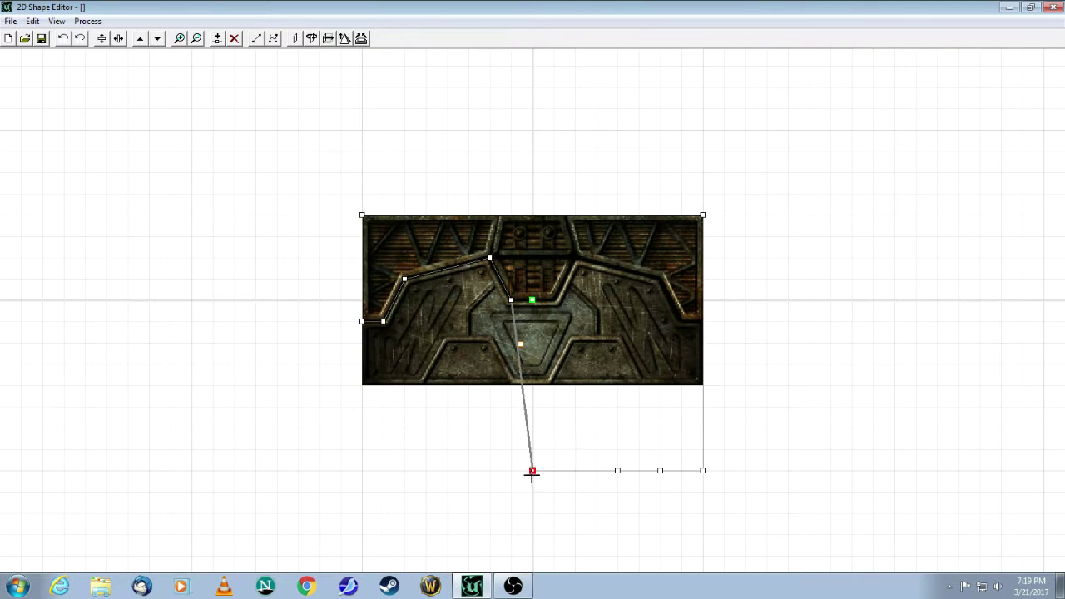
drag(532, 471, 544, 388)
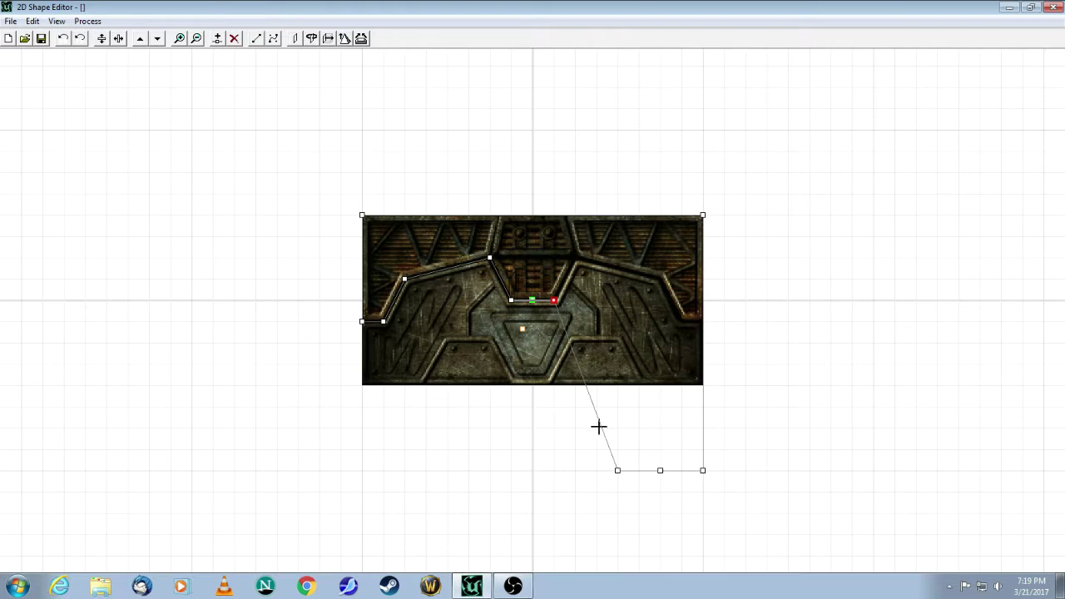
Move the next two bottom vertices onto the notch's upper-right corner and the outer bend of the outline's right half
click(618, 470)
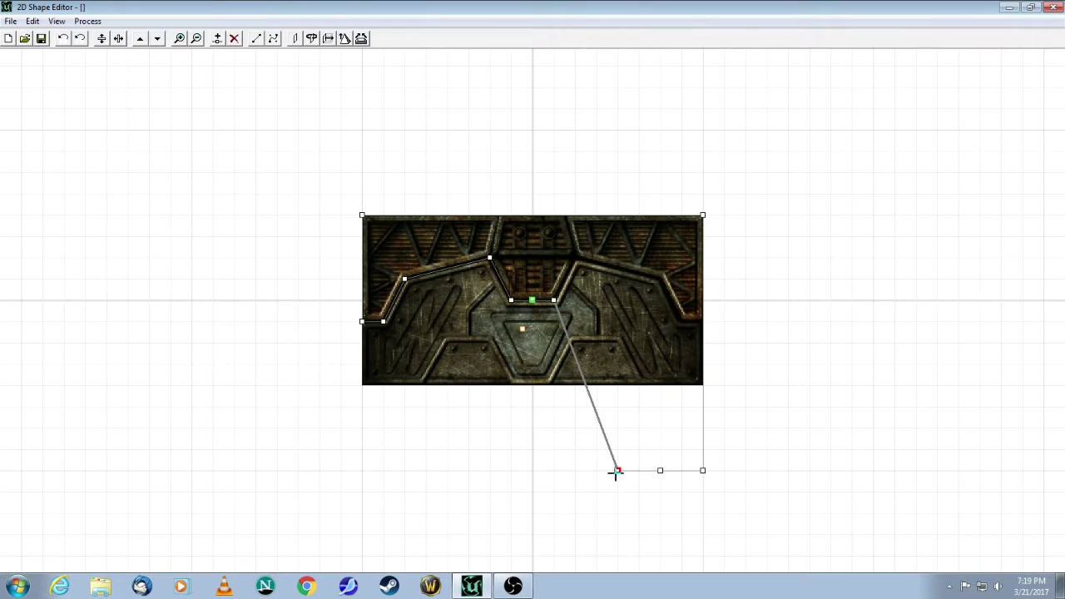
drag(617, 470, 598, 368)
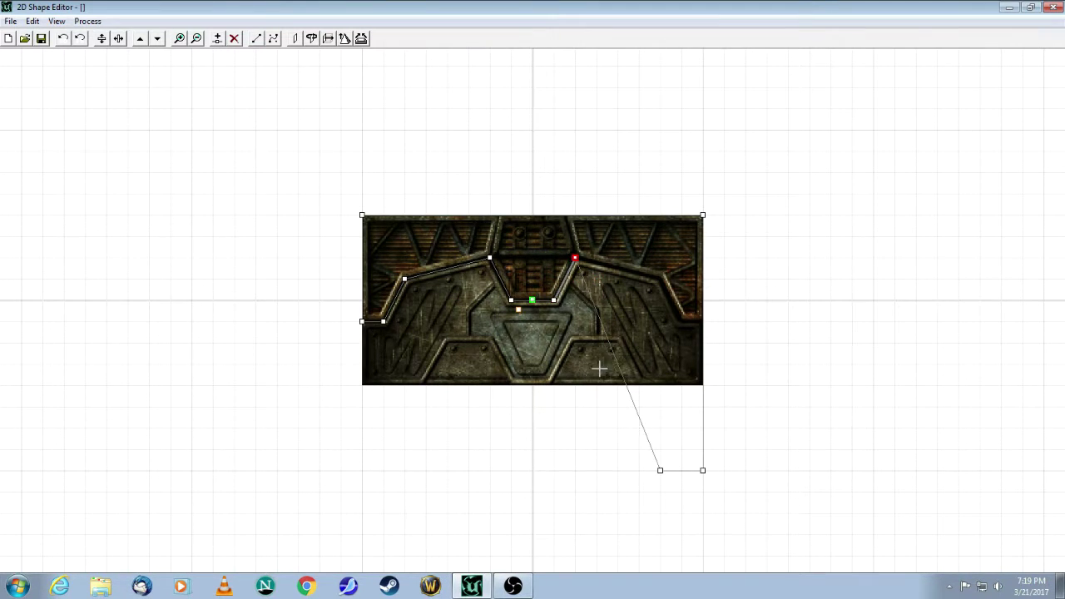
click(660, 471)
drag(660, 471, 660, 279)
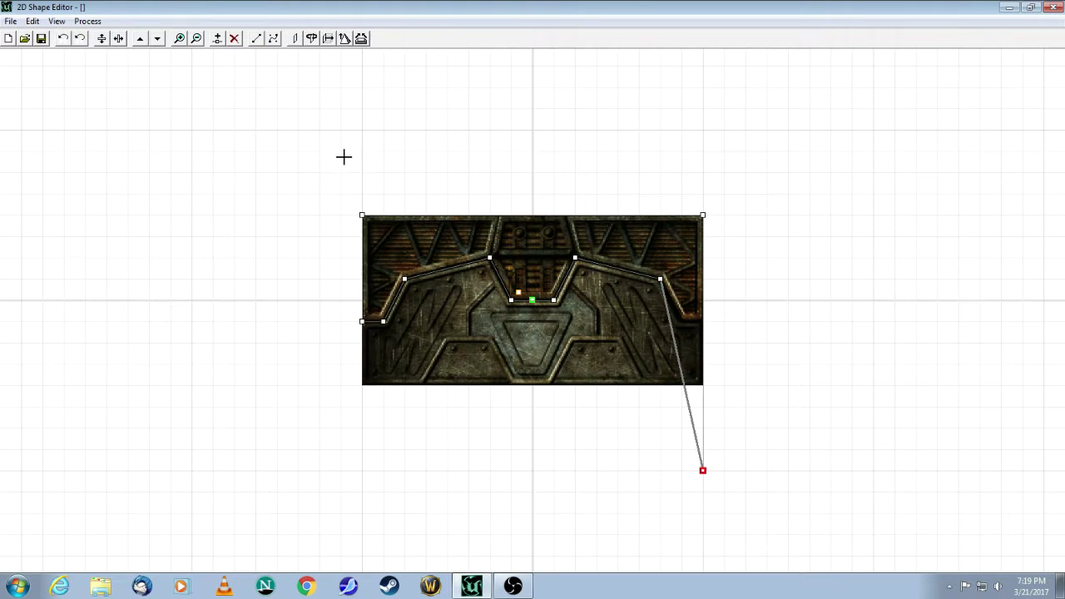
Split the last slanted side, then move the new vertex and the lower-right corner onto the outline's right ledge
click(216, 39)
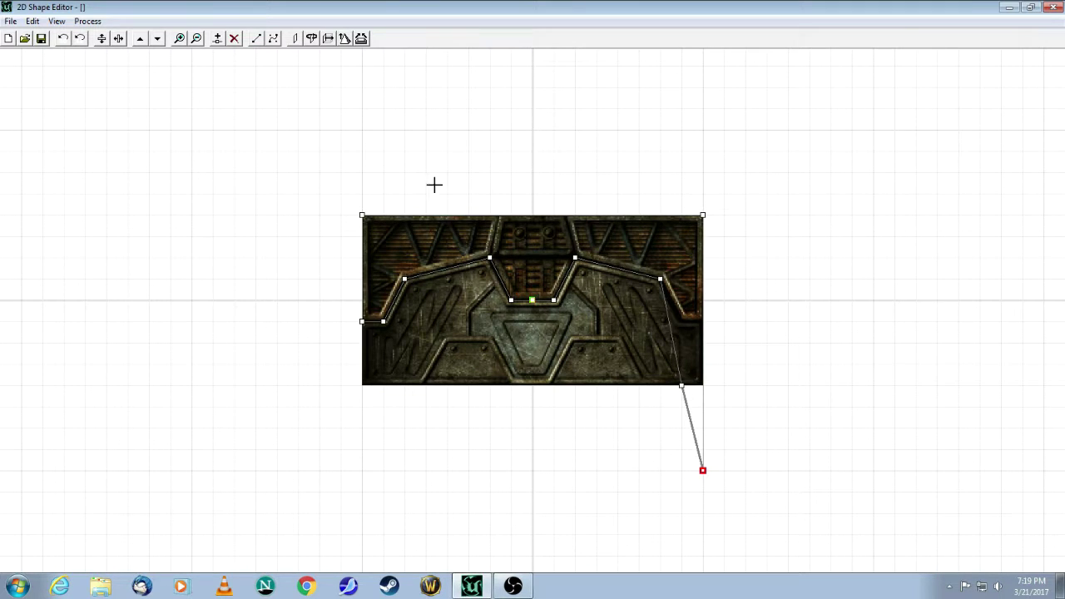
click(681, 386)
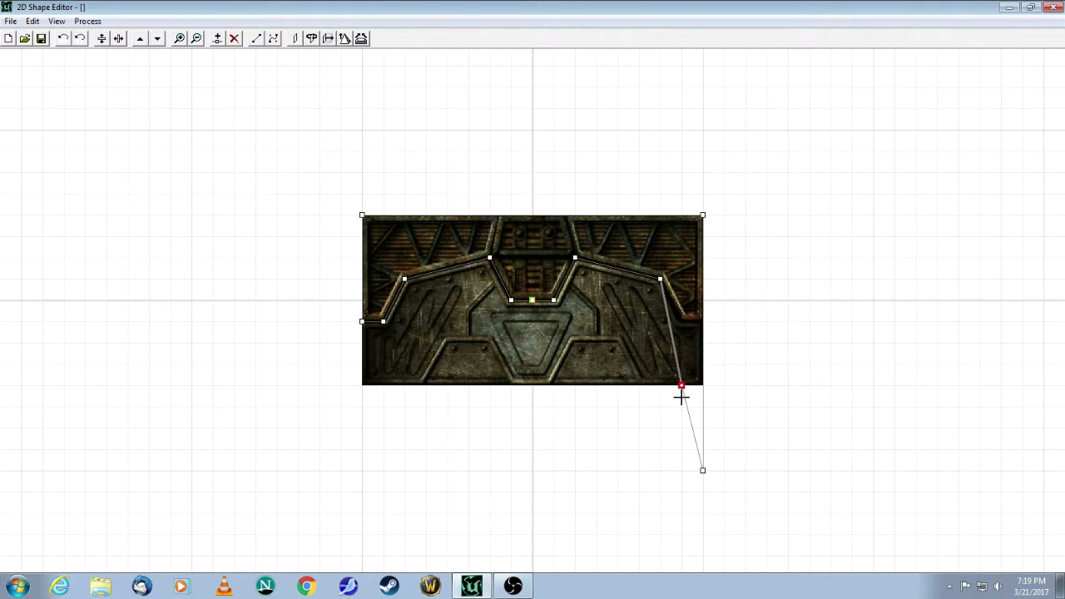
drag(682, 386, 684, 352)
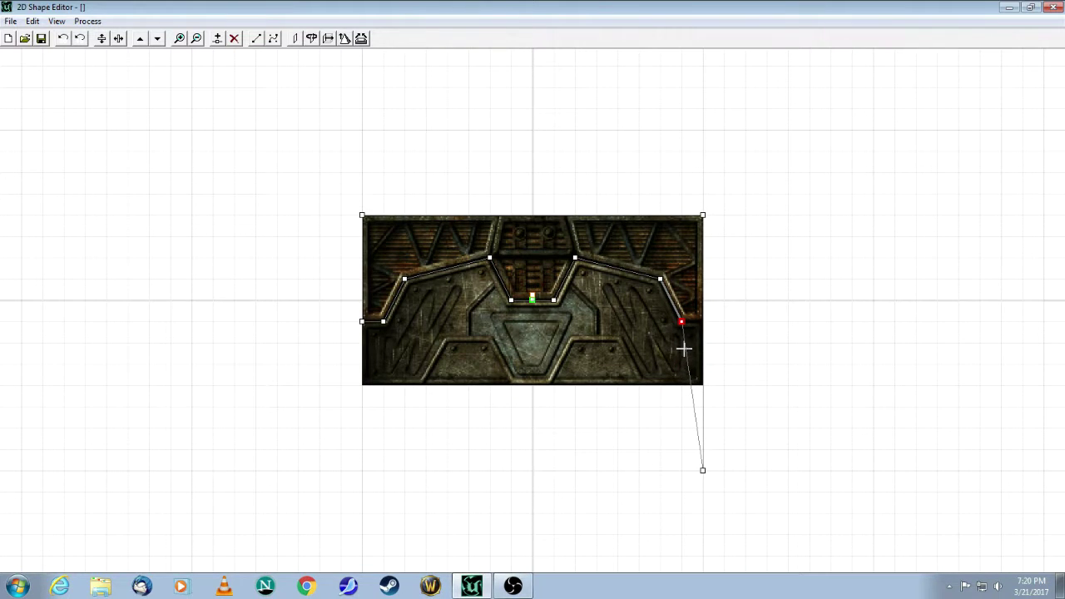
click(703, 469)
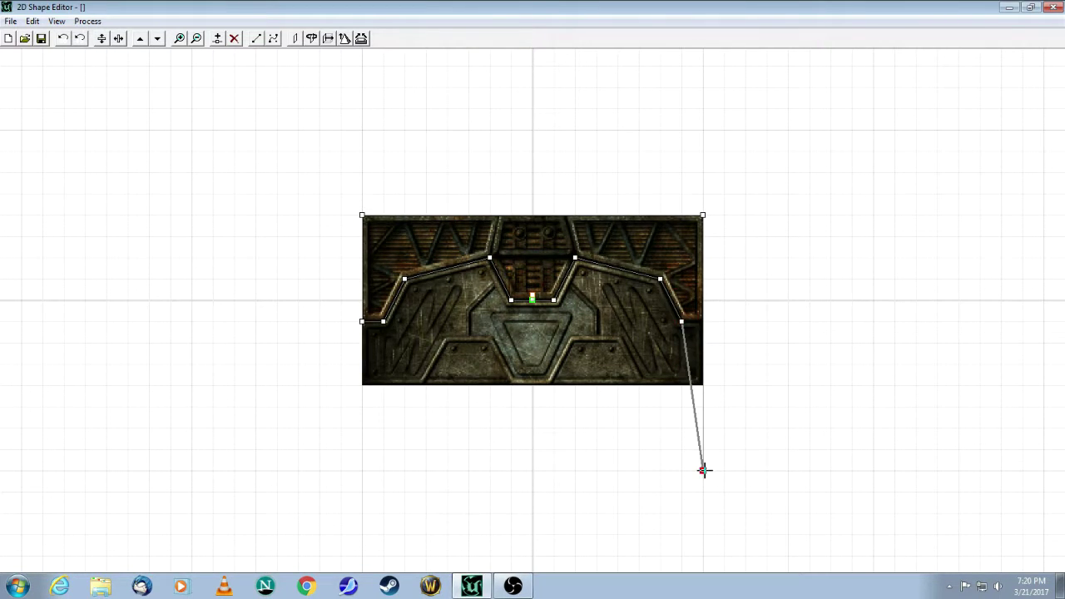
click(703, 471)
drag(703, 471, 702, 390)
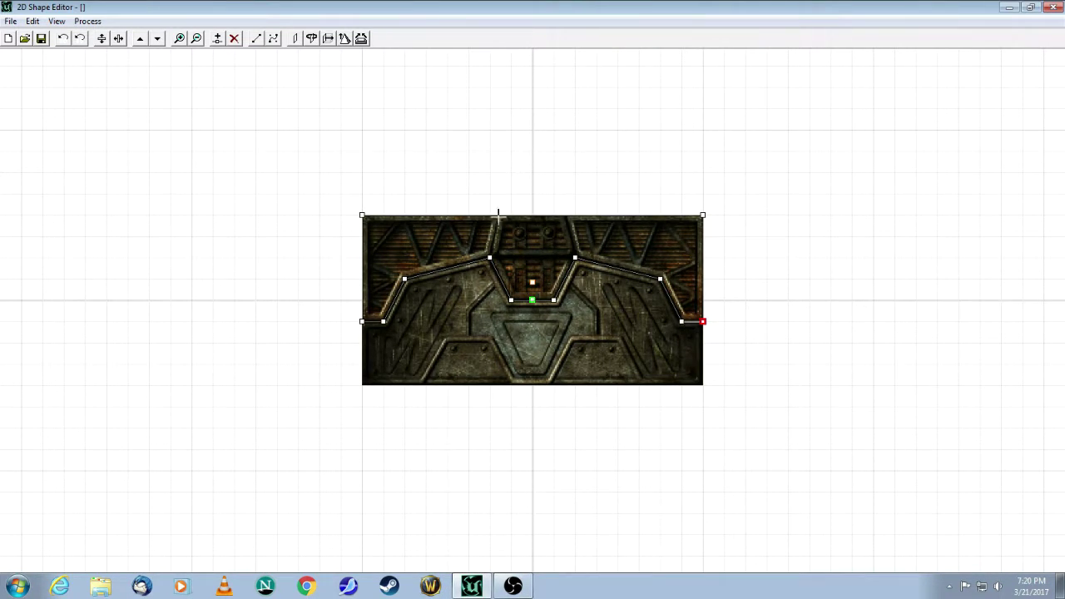
Extrude the finished shape to a depth of 32 and minimize the 2D Shape Editor
click(328, 39)
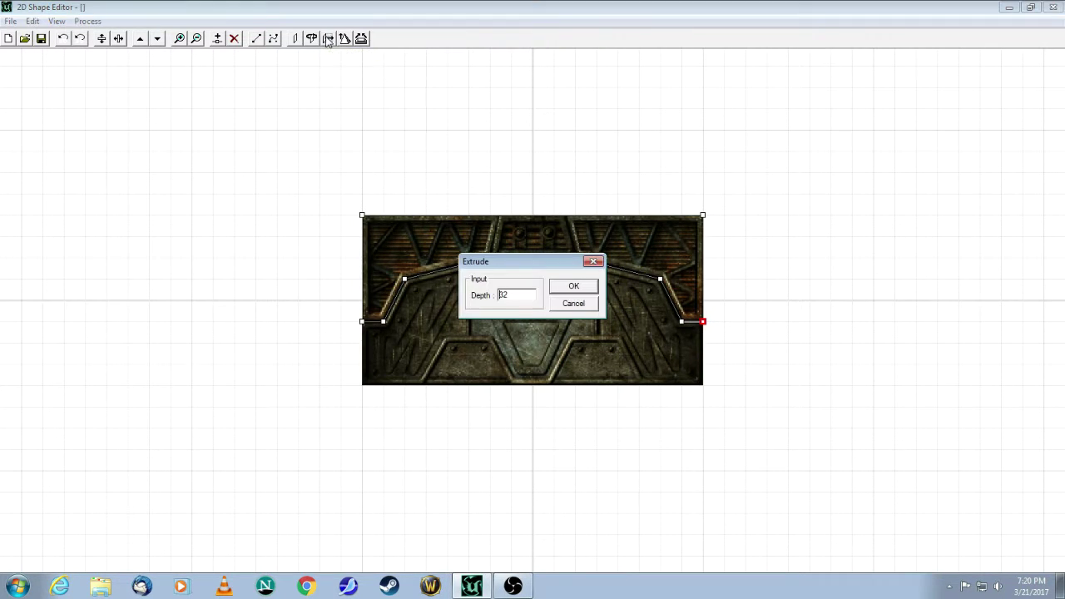
click(574, 287)
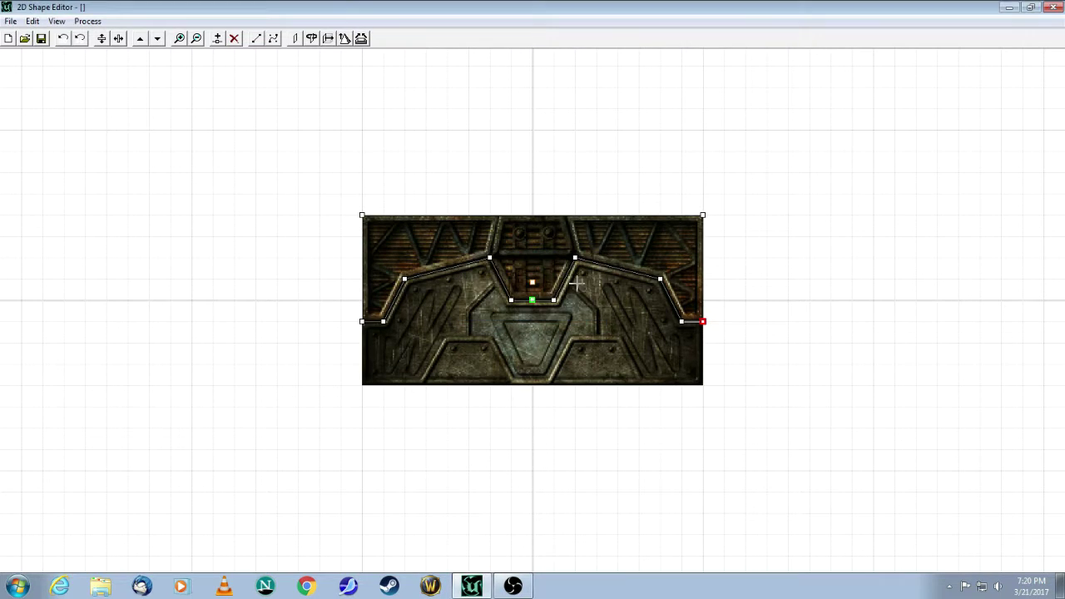
click(1011, 7)
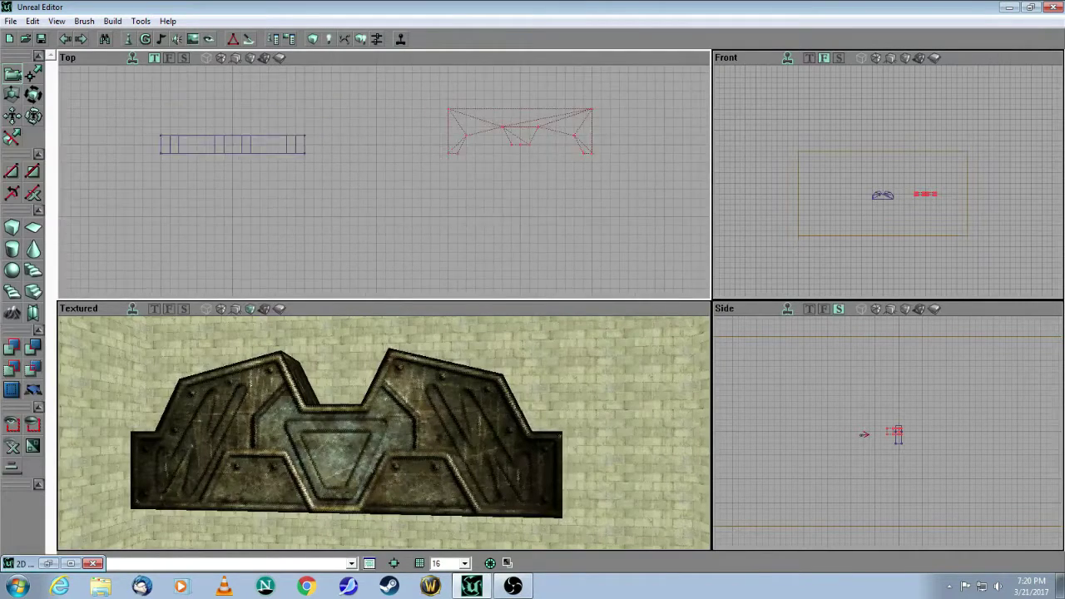
Add the extruded upper door brush to the level and move the builder brush clear of the new geometry
drag(383, 200, 382, 212)
mouse_move(382, 416)
mouse_down()
mouse_move(416, 474)
mouse_move(441, 483)
mouse_move(358, 499)
mouse_move(324, 441)
mouse_move(316, 353)
mouse_up()
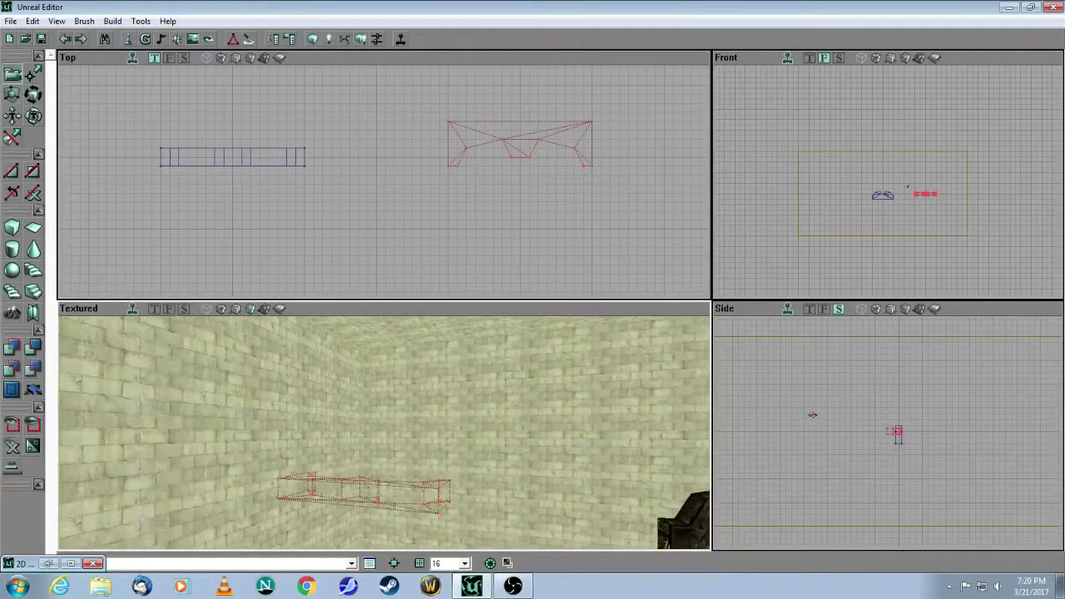
drag(432, 444, 436, 426)
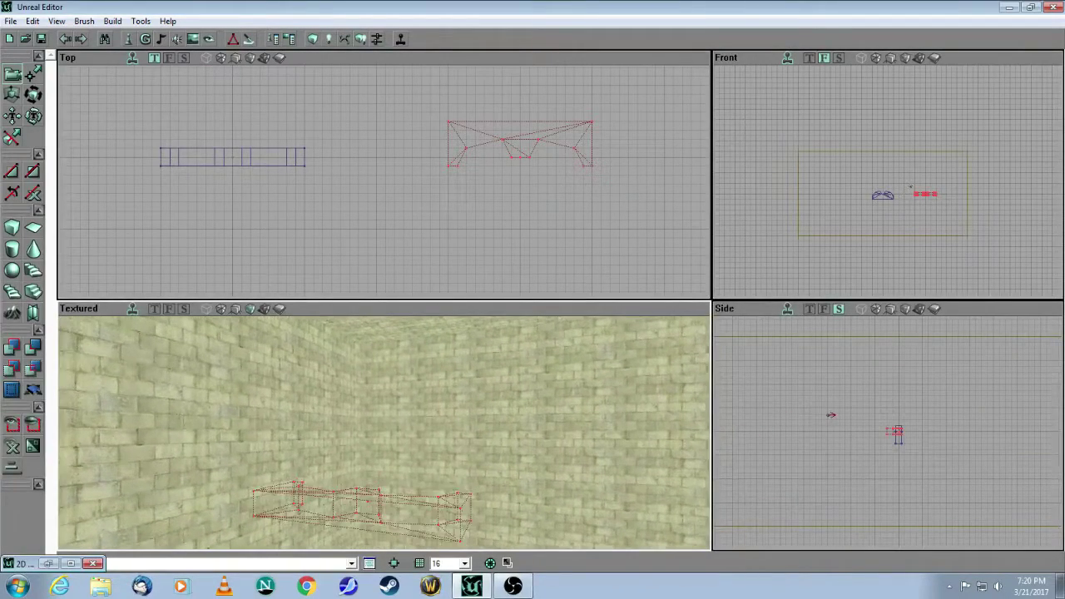
click(9, 353)
mouse_move(283, 452)
mouse_down()
mouse_move(285, 420)
mouse_move(287, 470)
mouse_move(336, 439)
mouse_move(337, 457)
mouse_move(337, 428)
mouse_move(336, 445)
mouse_up()
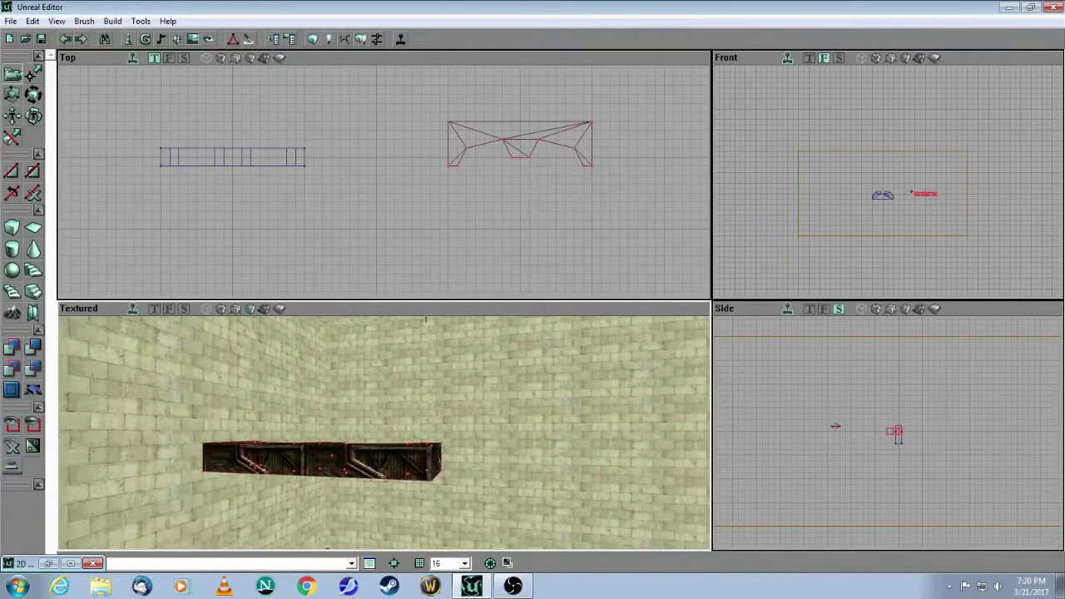
click(554, 128)
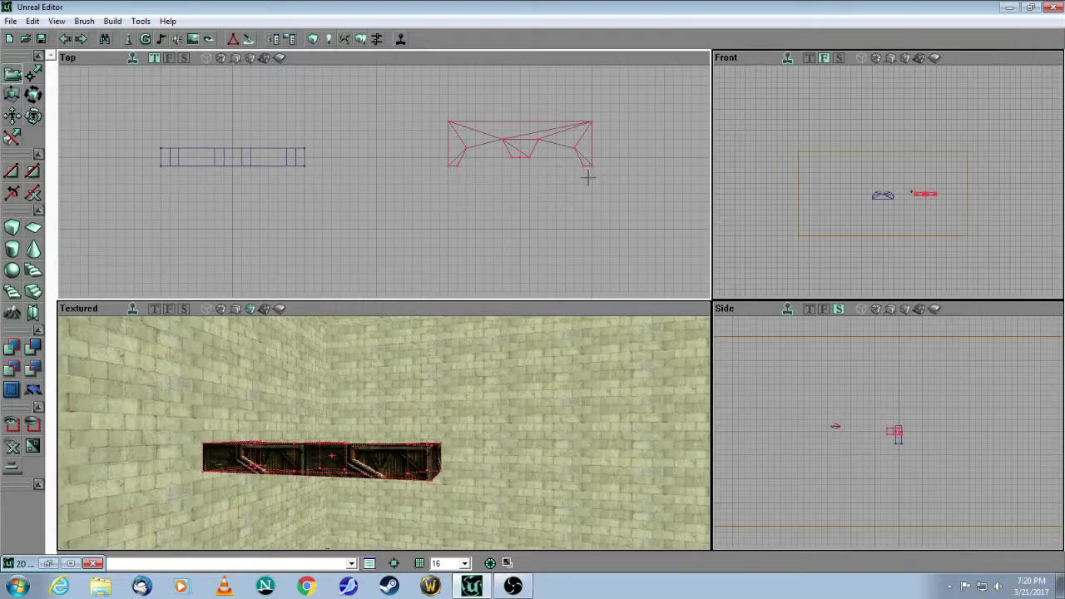
mouse_move(588, 176)
ctrl+mouse_down()
mouse_move(292, 212)
mouse_move(149, 265)
ctrl+mouse_up()
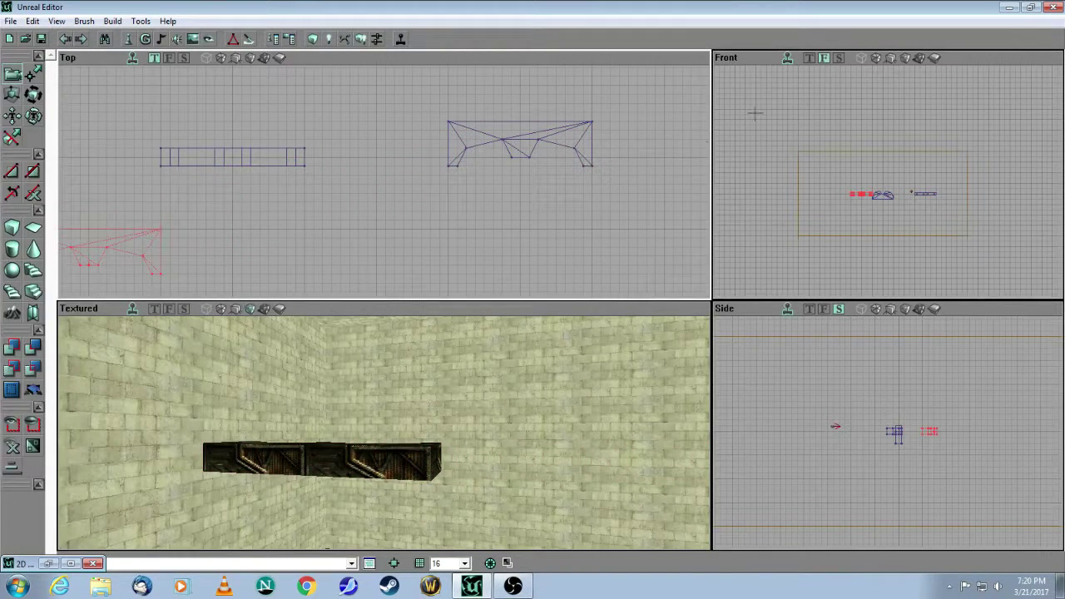
Select all surfaces adjacent to the new upper door brush's front face, align them as floor/ceiling, and clear the selection
mouse_move(395, 380)
mouse_down()
mouse_move(396, 333)
mouse_move(395, 383)
mouse_up()
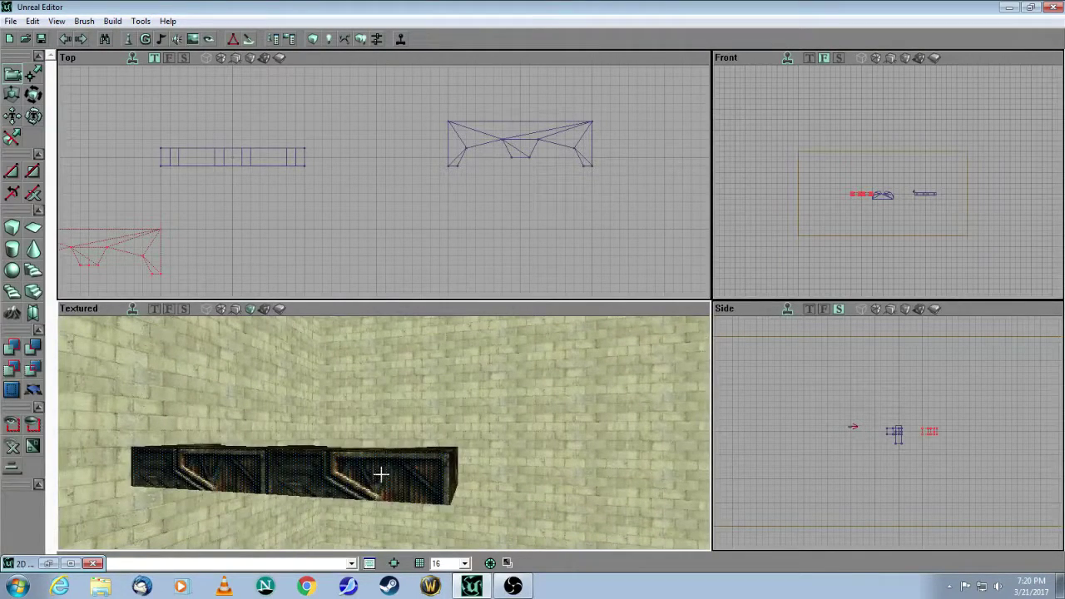
right_click(381, 474)
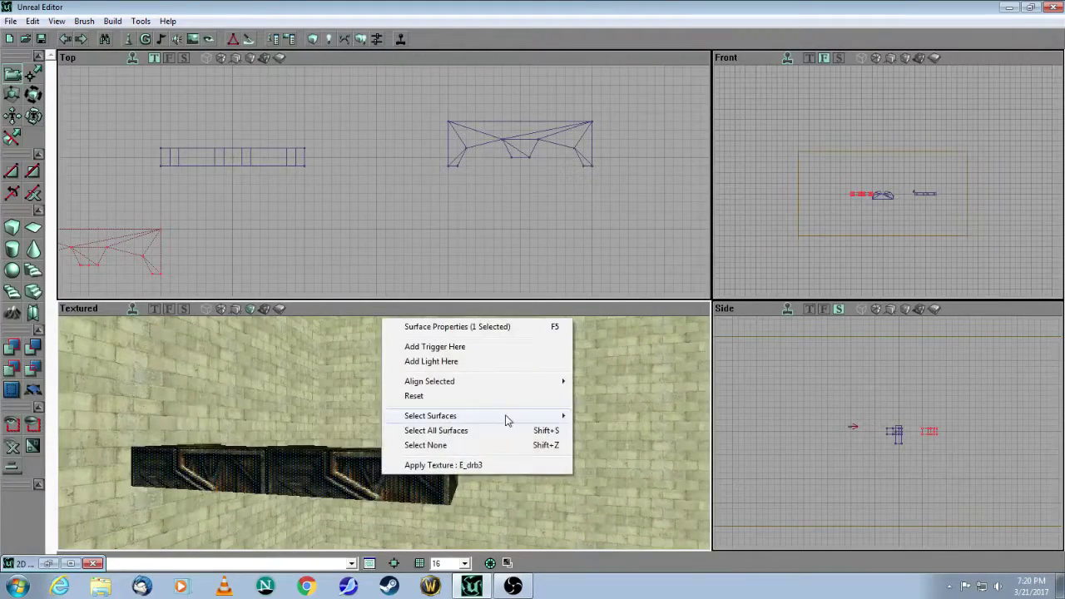
mouse_move(556, 418)
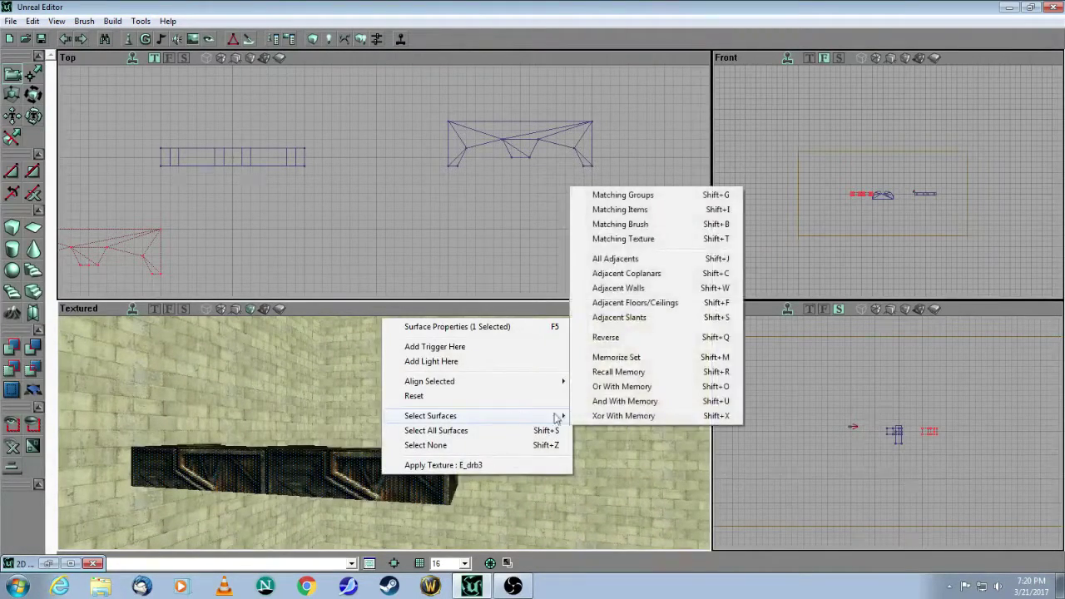
click(620, 260)
drag(460, 439, 460, 409)
drag(452, 468, 452, 461)
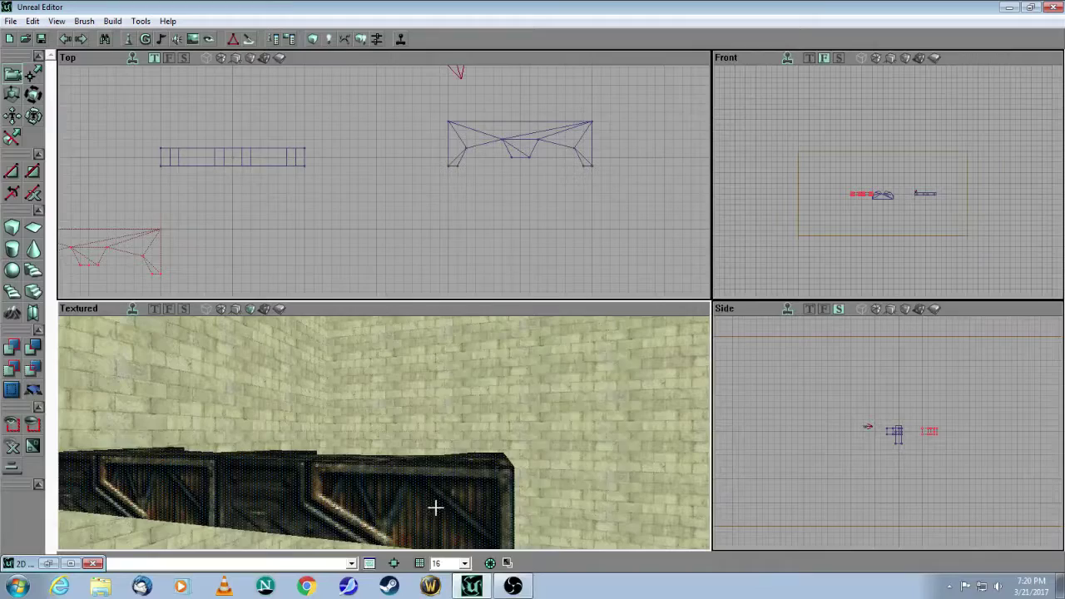
right_click(435, 507)
mouse_move(624, 416)
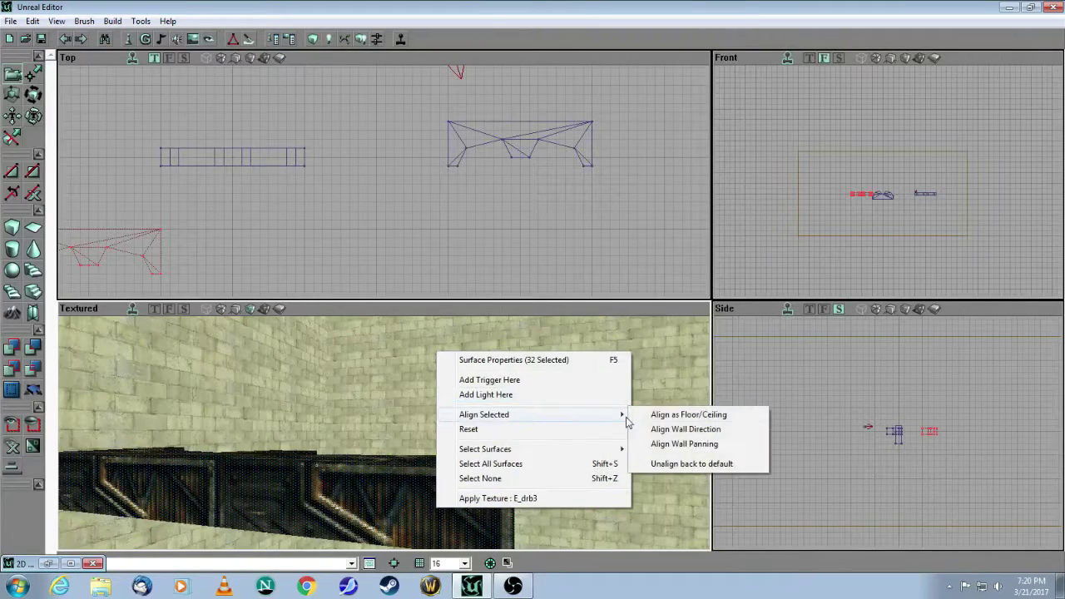
click(667, 420)
drag(668, 420, 664, 504)
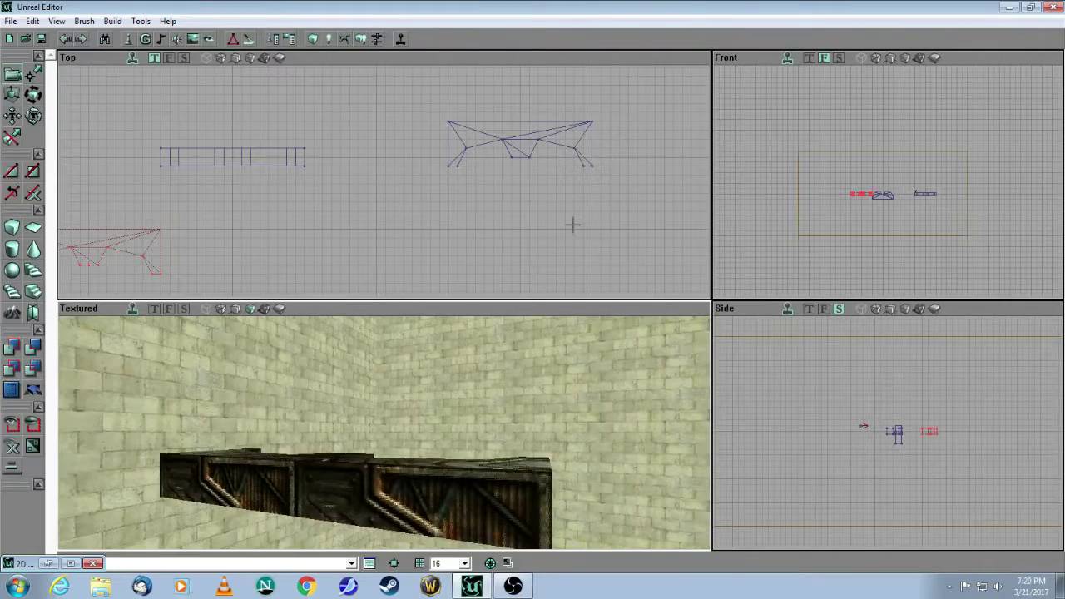
drag(434, 433, 434, 470)
mouse_move(455, 363)
mouse_down()
mouse_move(455, 321)
mouse_move(455, 363)
mouse_up()
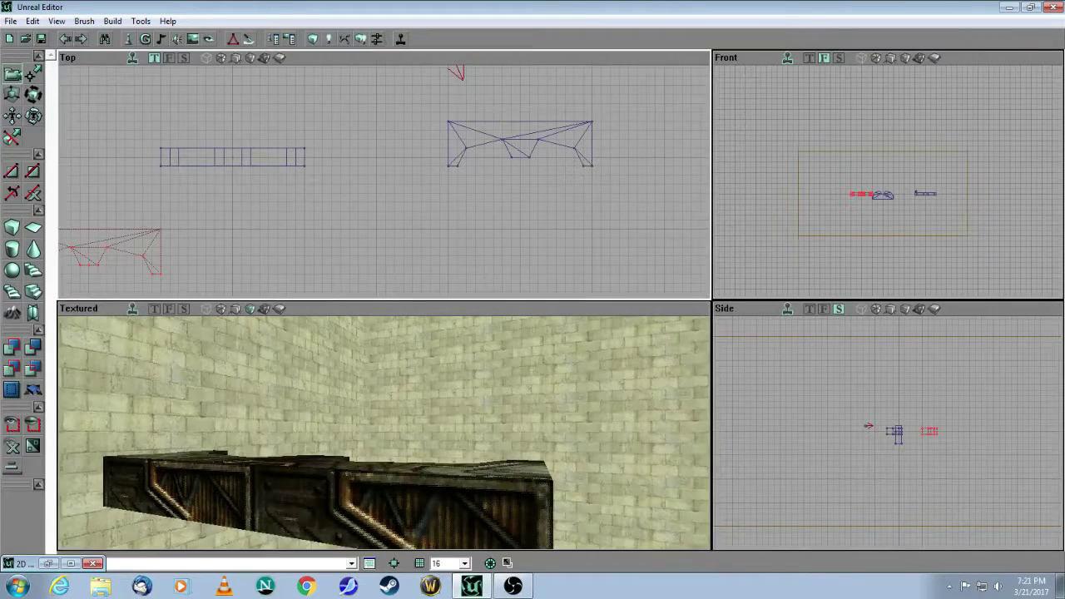
Select the upper door brush and rotate it 90 degrees so it stands upright
click(509, 122)
mouse_move(411, 375)
mouse_down()
mouse_move(411, 428)
mouse_move(458, 432)
mouse_move(420, 366)
mouse_move(391, 378)
mouse_move(379, 332)
mouse_up()
drag(425, 391, 415, 370)
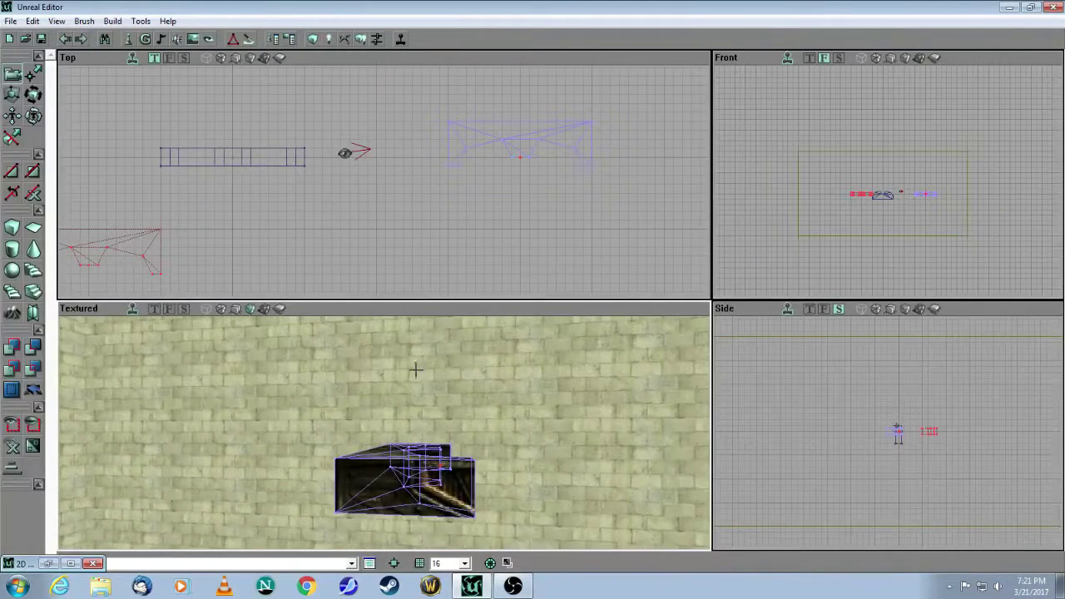
click(33, 95)
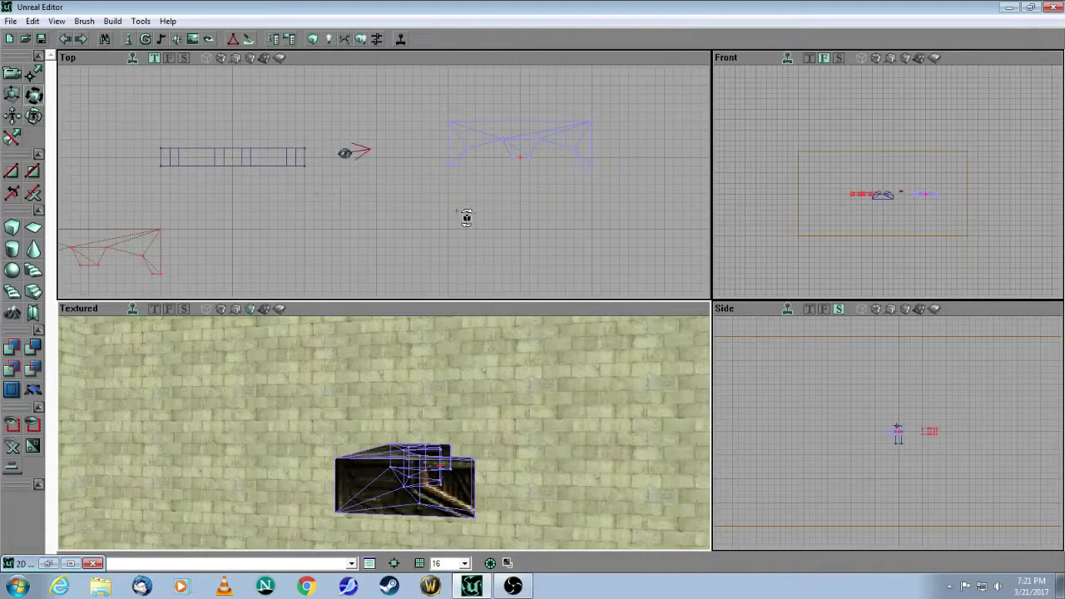
drag(523, 223, 604, 224)
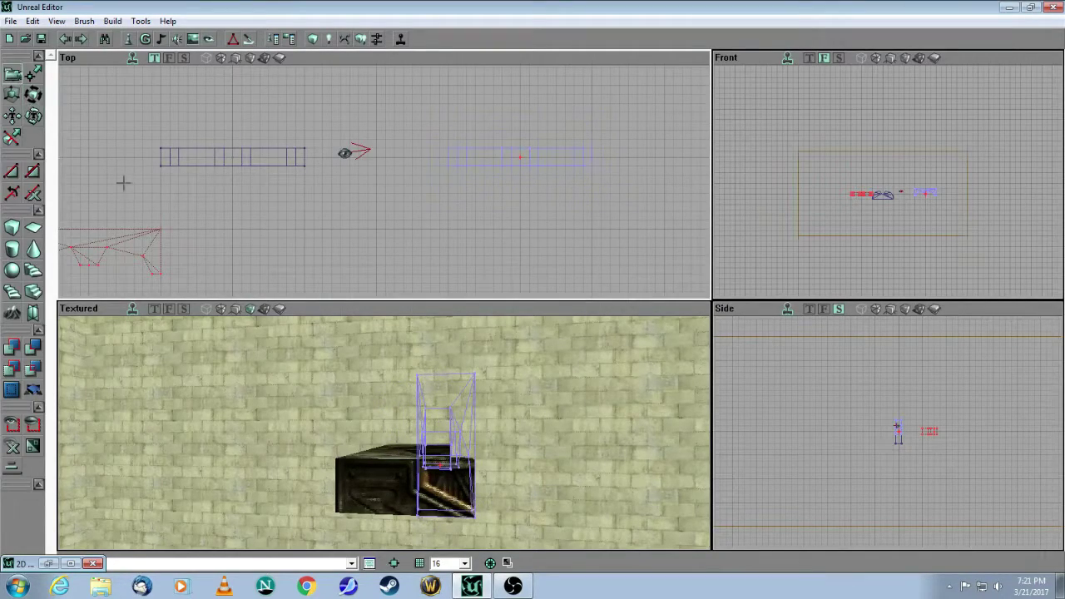
Rebuild the level geometry with the upper door upright, and deselect its brush
drag(321, 358, 329, 425)
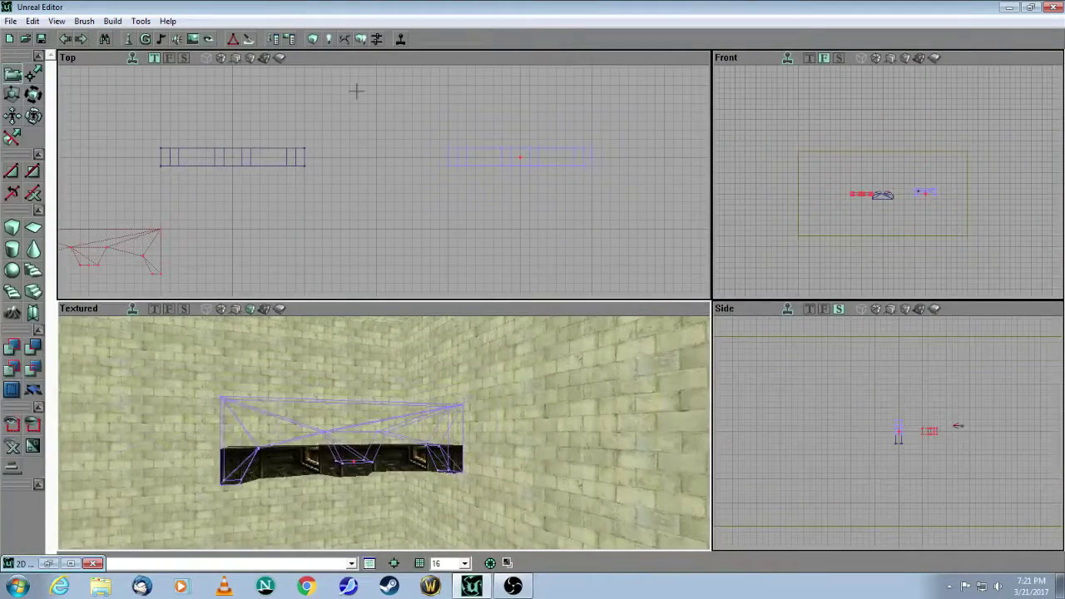
click(313, 39)
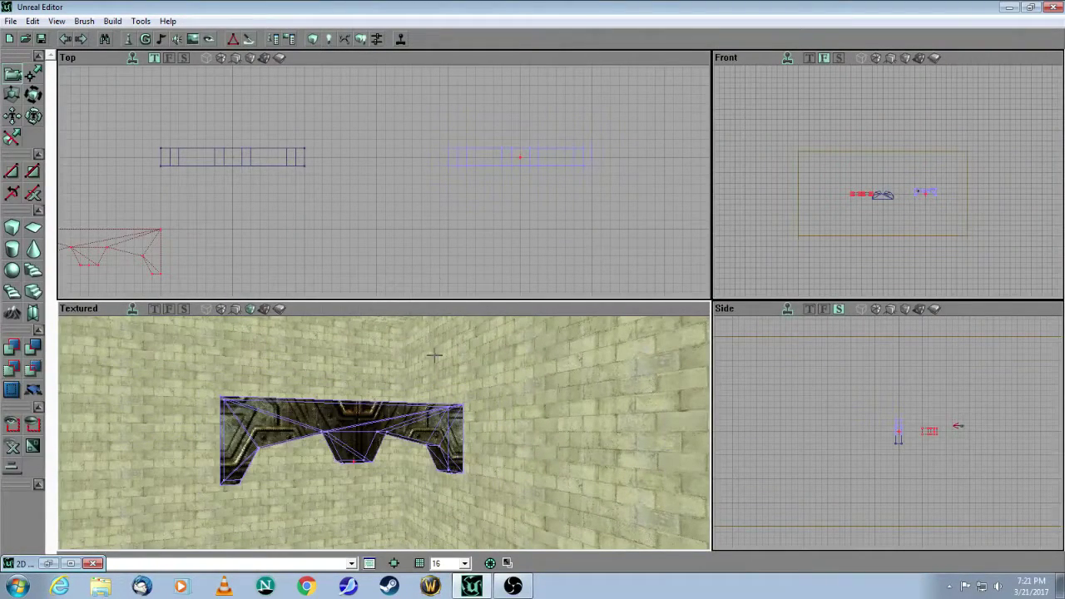
click(433, 250)
mouse_move(416, 411)
mouse_down()
mouse_move(449, 395)
mouse_move(412, 387)
mouse_move(414, 379)
mouse_move(412, 440)
mouse_move(412, 428)
mouse_up()
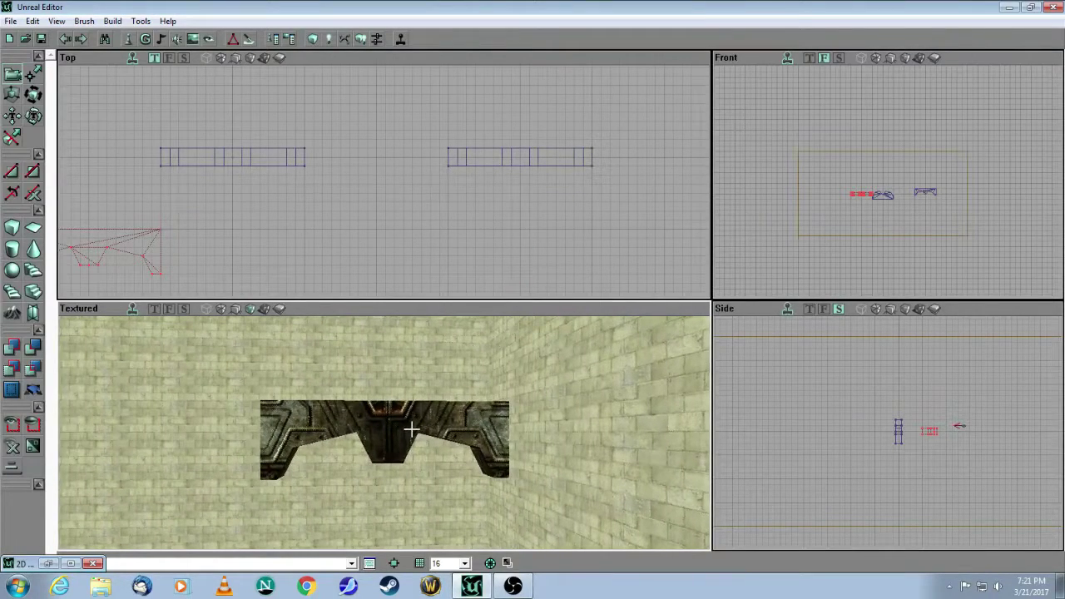
Open the texture browser and place it beside the textured view as a reference for E_drb3
click(191, 40)
drag(771, 81, 849, 139)
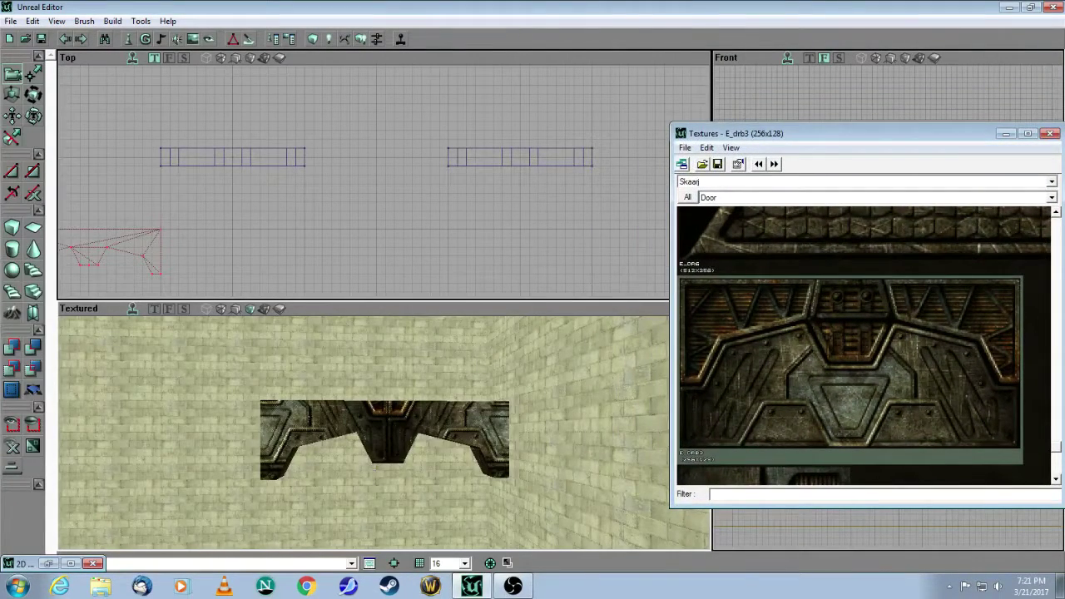
mouse_move(388, 466)
mouse_down()
mouse_move(392, 424)
mouse_move(388, 465)
mouse_up()
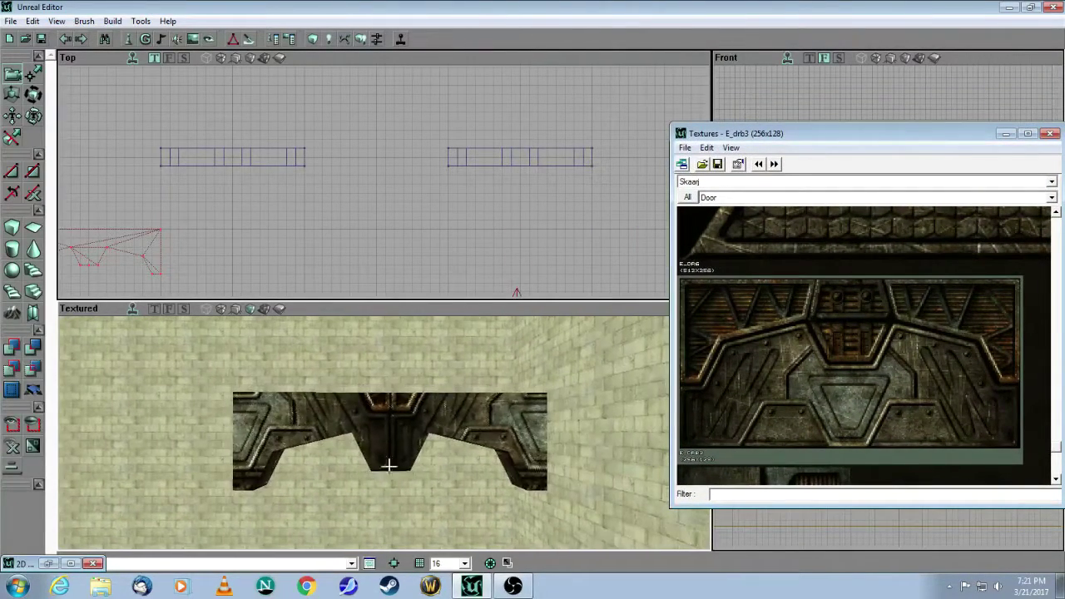
Select the adjacent wall surfaces of the upper door's front and open their texture alignment settings
right_click(338, 410)
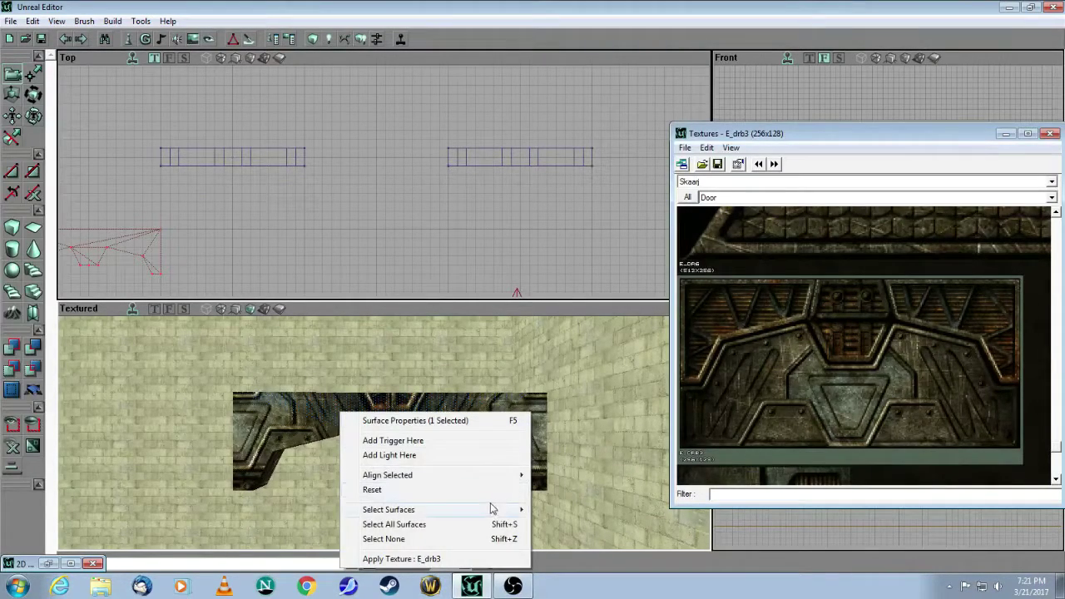
mouse_move(494, 510)
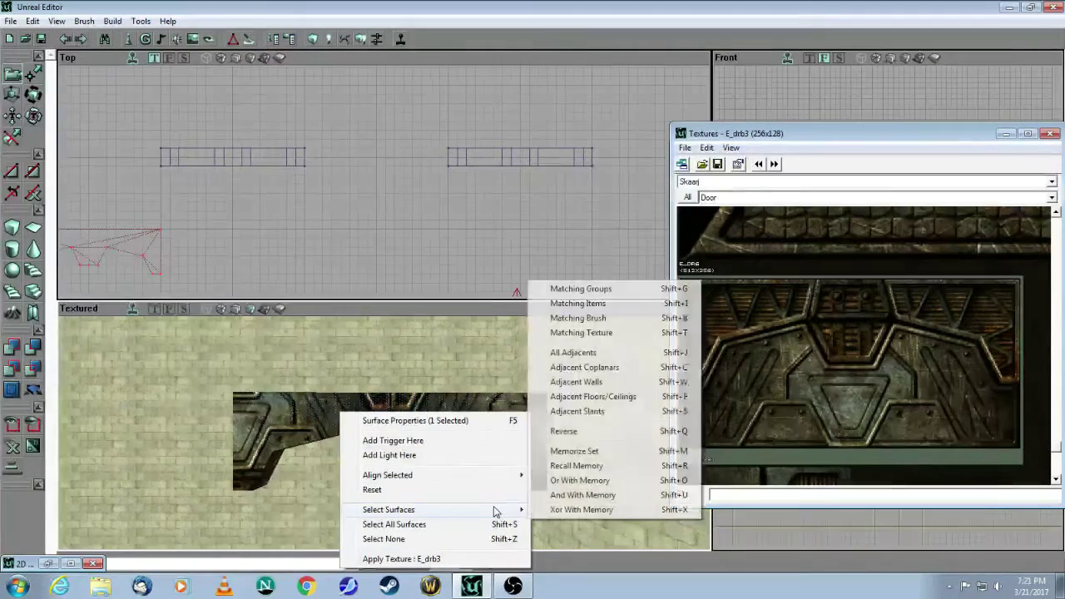
click(580, 386)
mouse_move(476, 496)
mouse_down()
mouse_move(479, 441)
mouse_move(484, 486)
mouse_up()
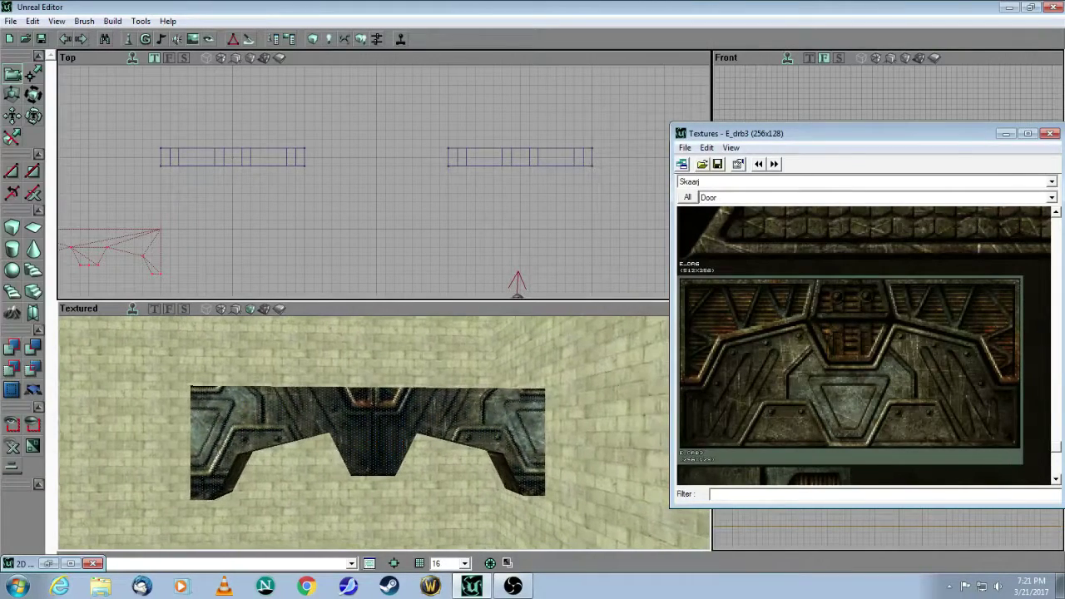
click(291, 39)
drag(324, 99, 371, 105)
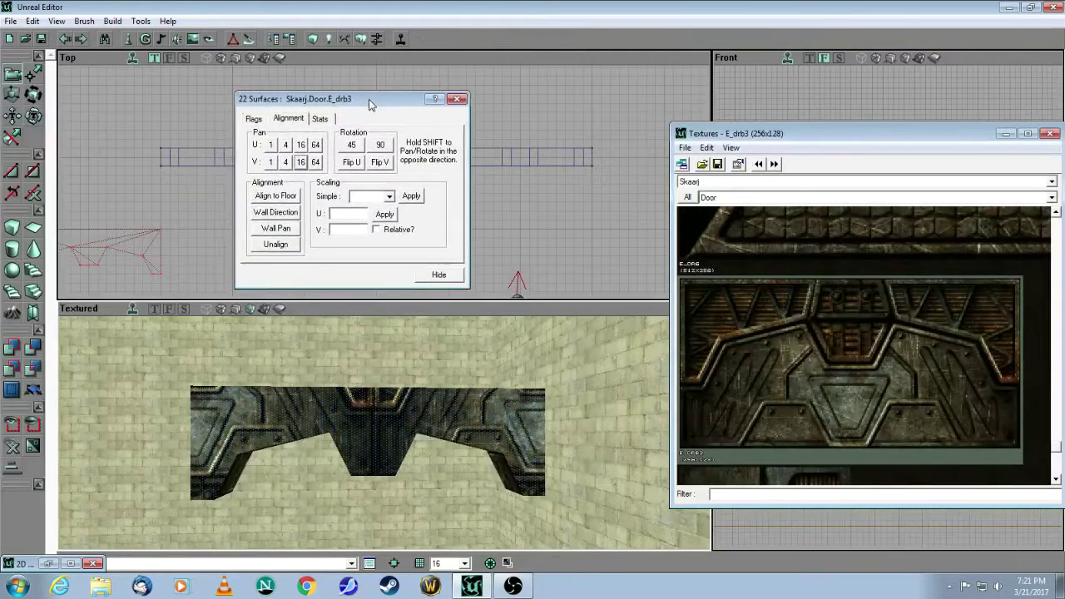
Pan the upper door's texture in U by 16 eight times to center the pattern on the middle tooth
click(302, 147)
click(301, 148)
click(301, 147)
click(302, 147)
click(302, 147)
click(302, 148)
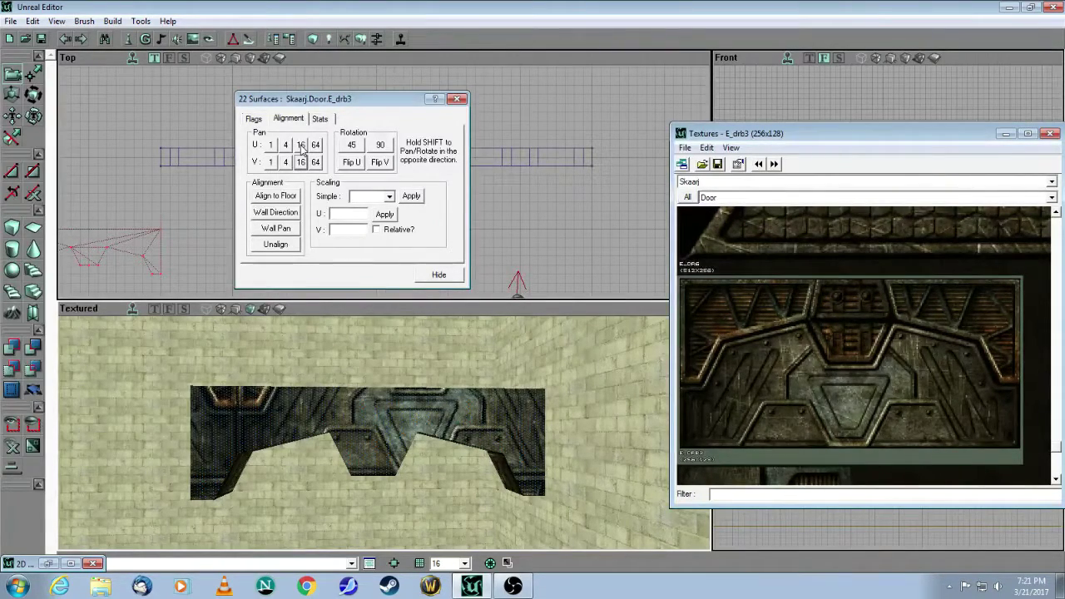
click(302, 147)
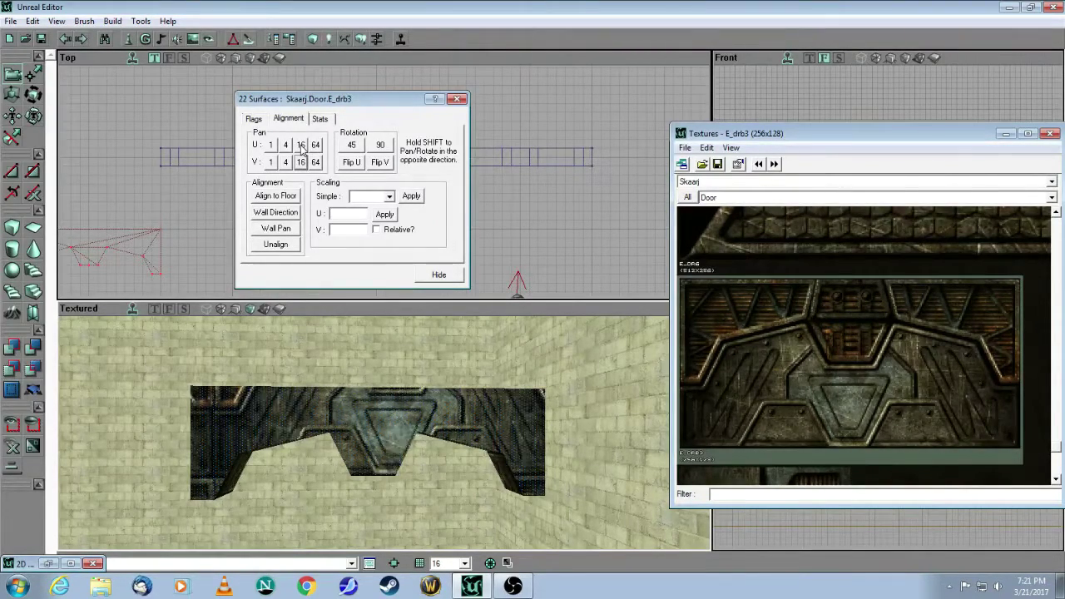
click(302, 147)
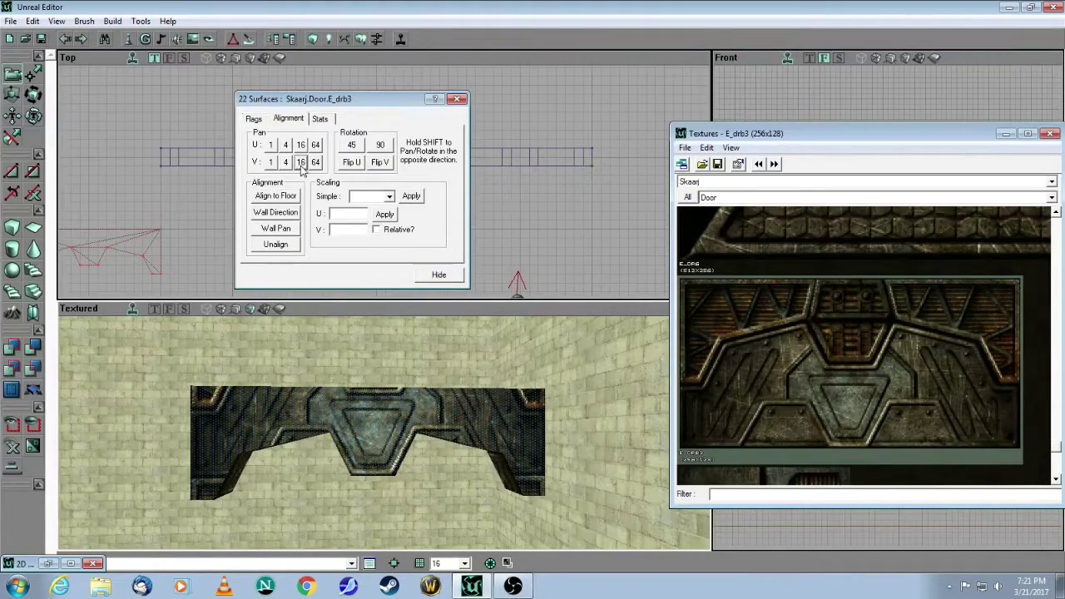
Pan the upper door's texture in V by 16 four times to match its outline, and close the surface properties
click(302, 163)
click(302, 163)
click(302, 163)
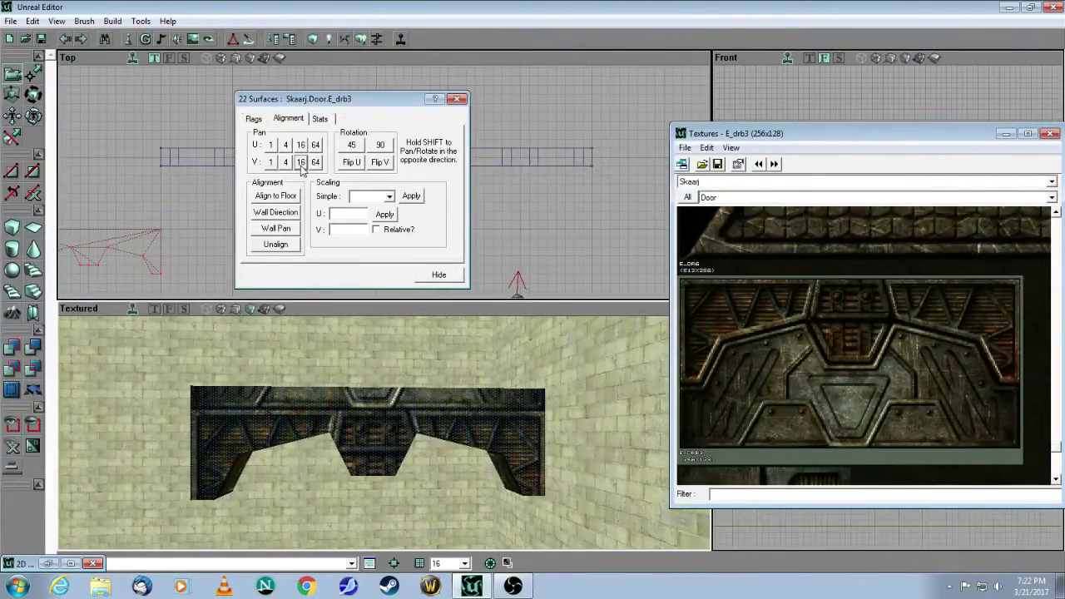
click(302, 163)
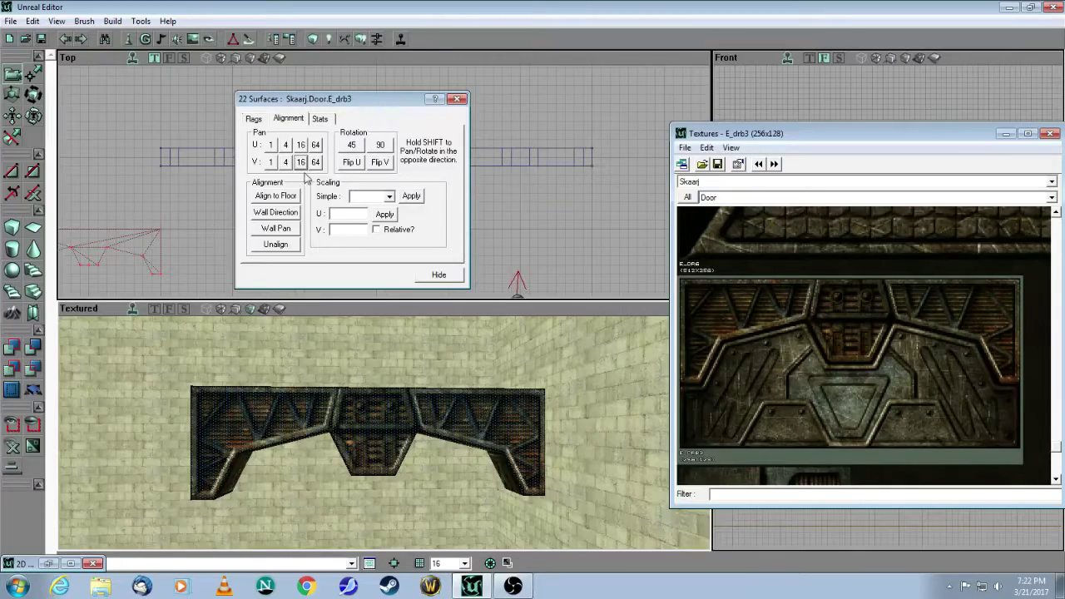
click(457, 98)
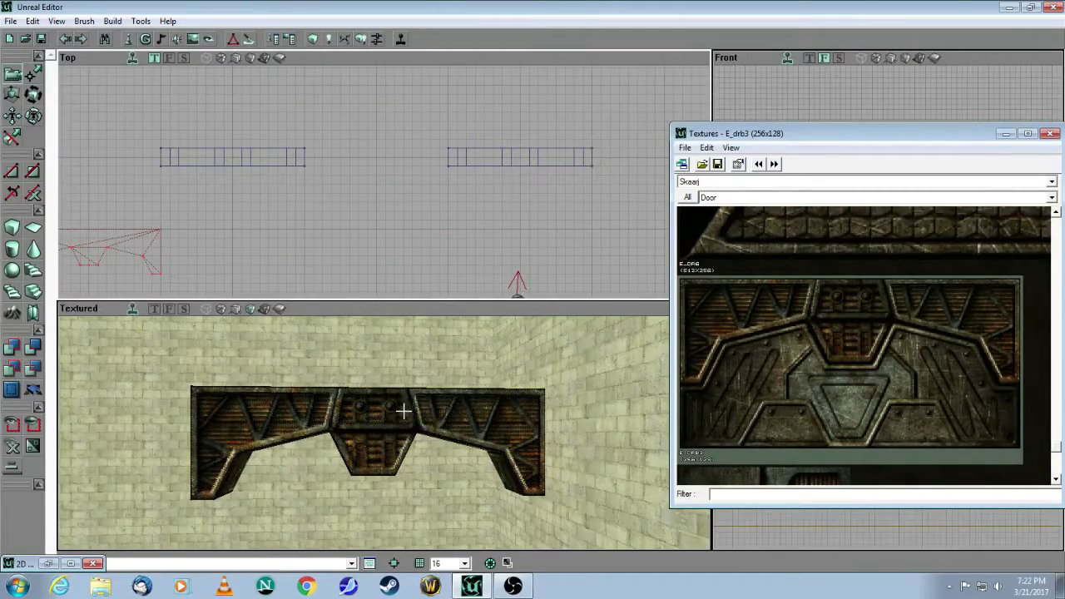
Compare the textured upper door half with the lower door half
drag(391, 432, 639, 341)
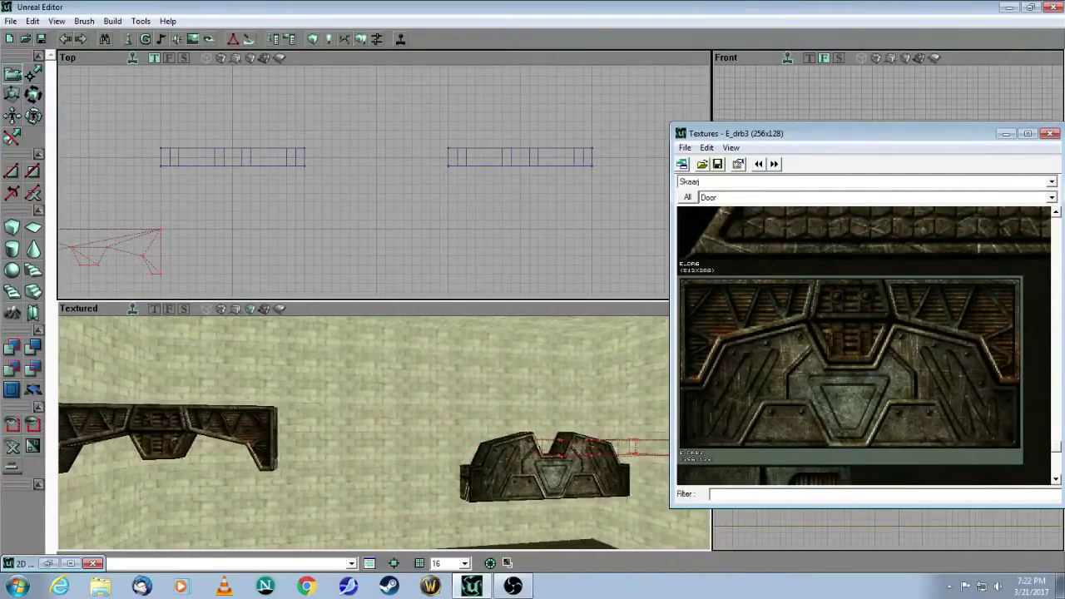
drag(479, 332, 466, 332)
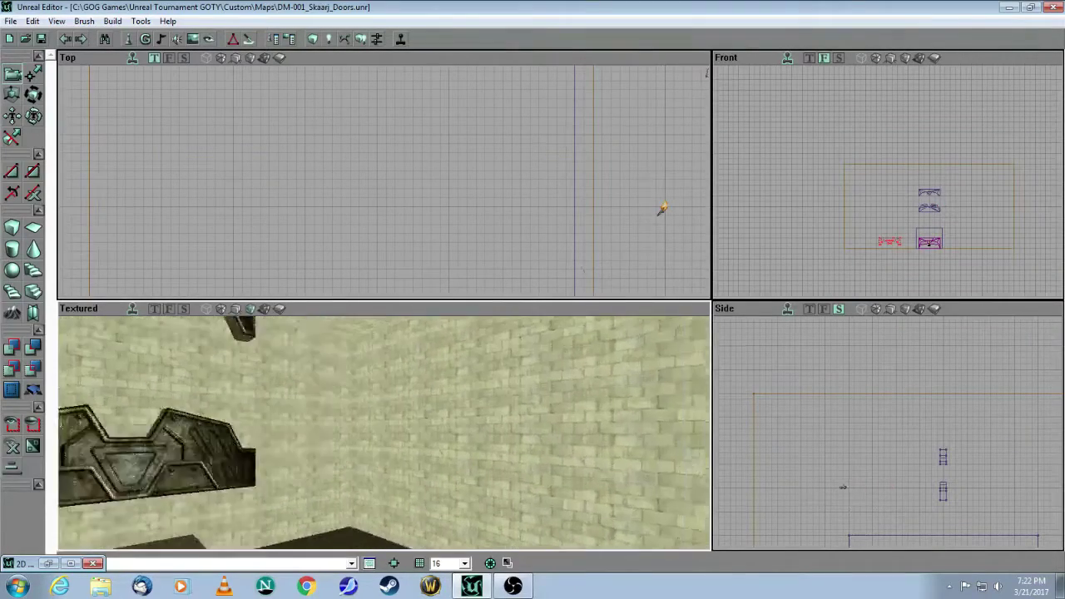
drag(663, 208, 663, 208)
right_drag(662, 208, 663, 208)
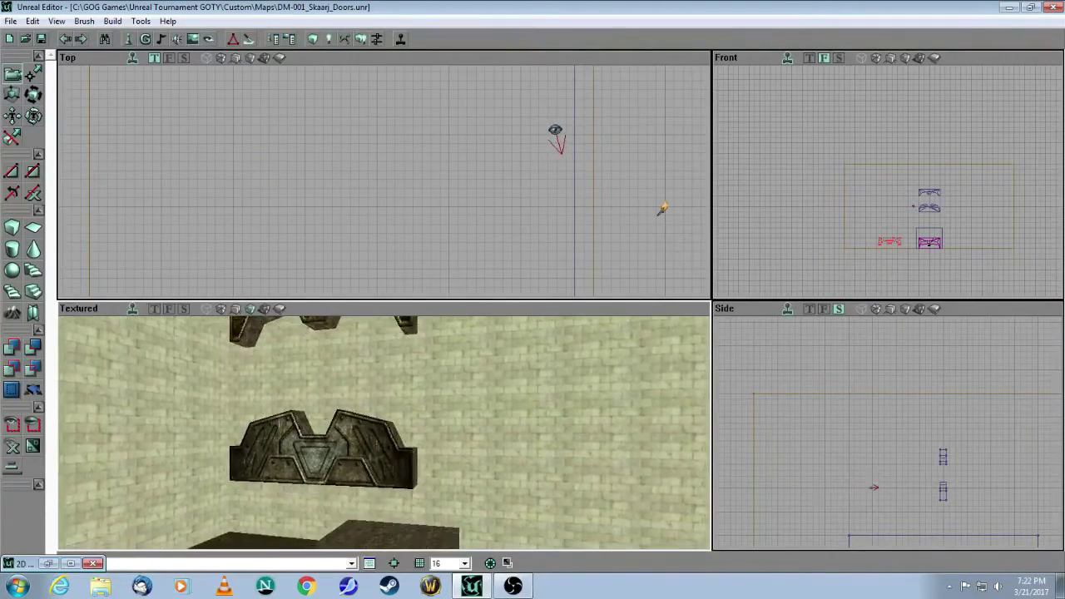
drag(663, 208, 662, 208)
drag(511, 165, 510, 165)
Select the lower door half's brush in the Front view, merge its polygons, and clear the selection
scroll(834, 213, up, 5)
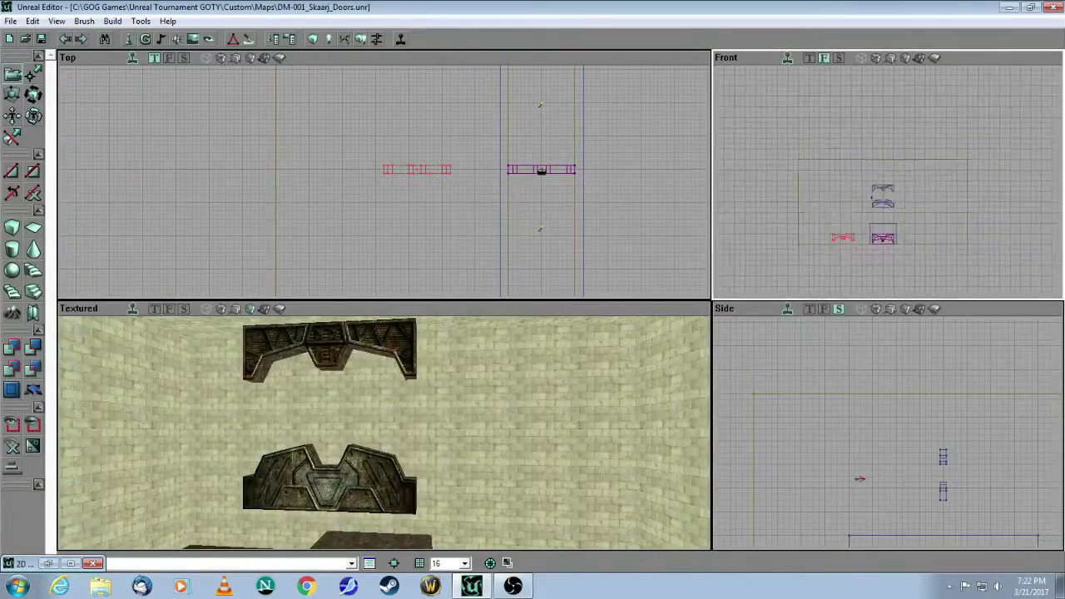
scroll(835, 213, up, 5)
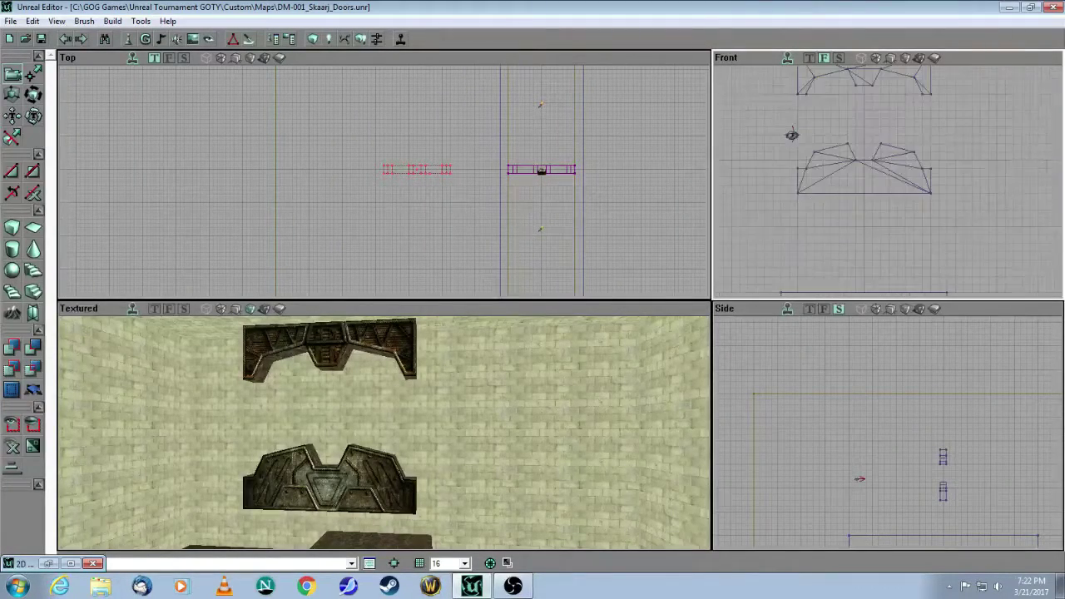
drag(880, 212, 880, 236)
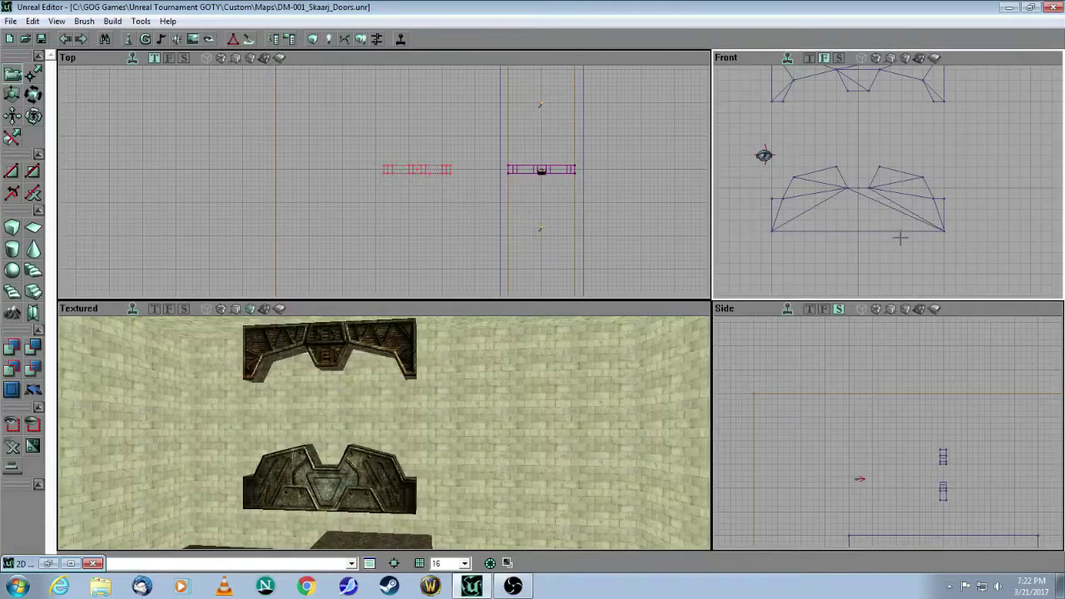
click(900, 232)
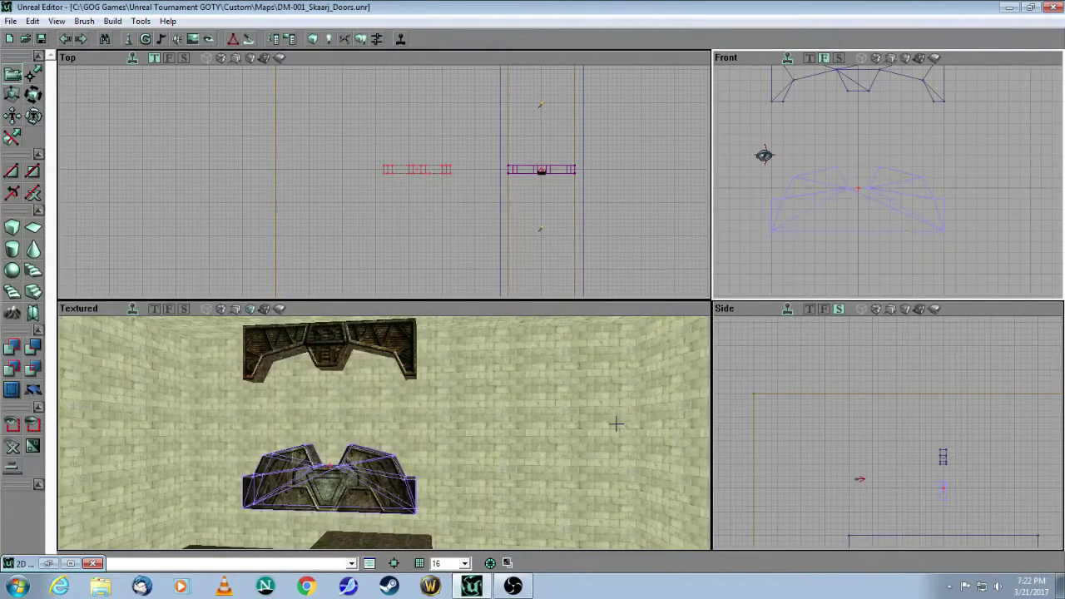
drag(617, 424, 666, 372)
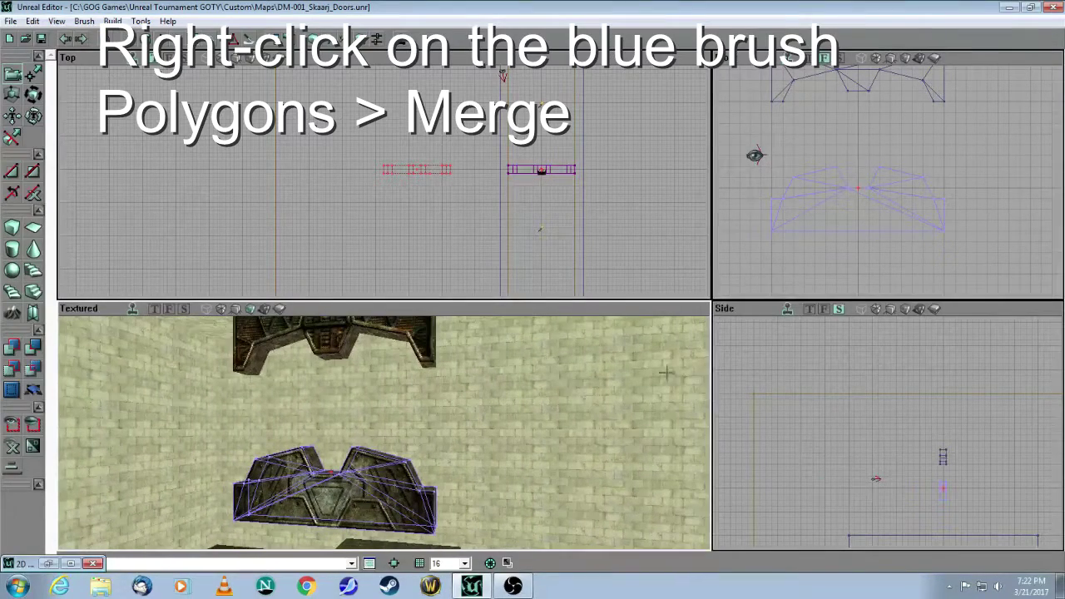
mouse_move(737, 265)
mouse_down()
mouse_move(772, 274)
mouse_move(772, 220)
mouse_up()
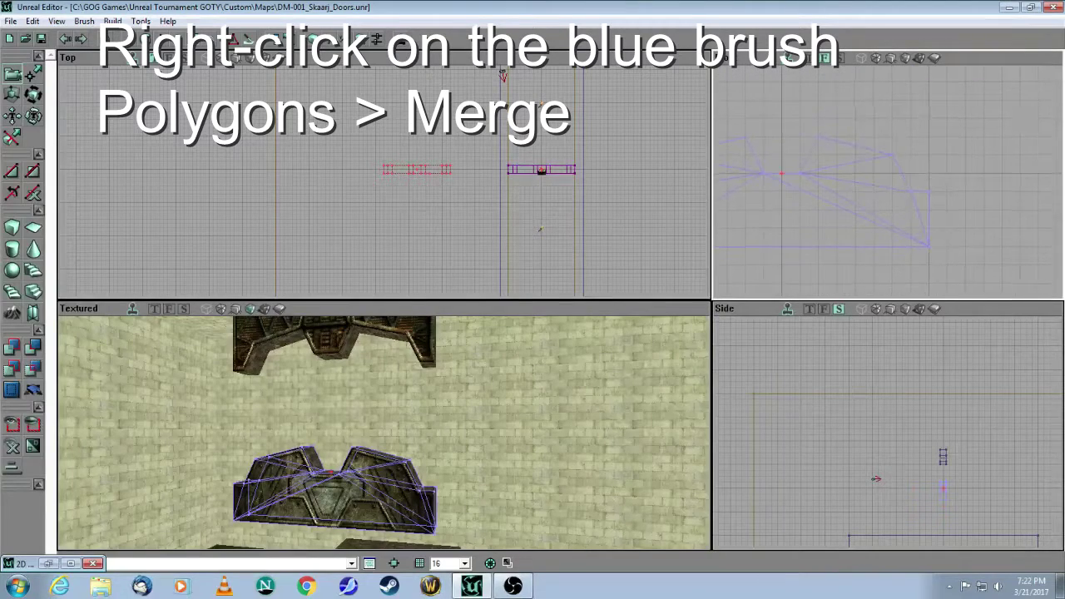
drag(727, 291, 772, 267)
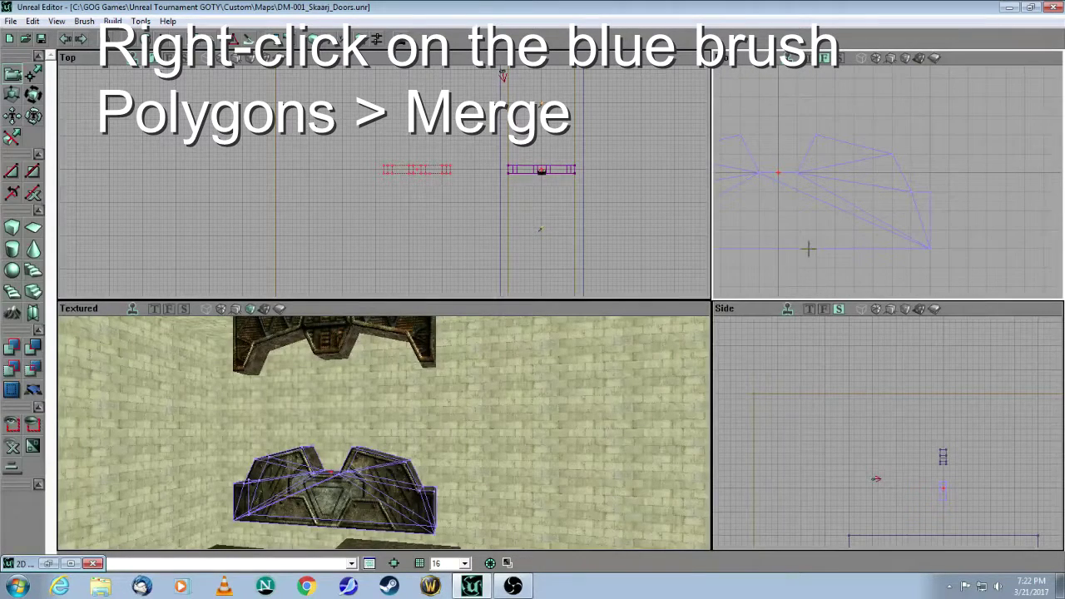
right_click(790, 250)
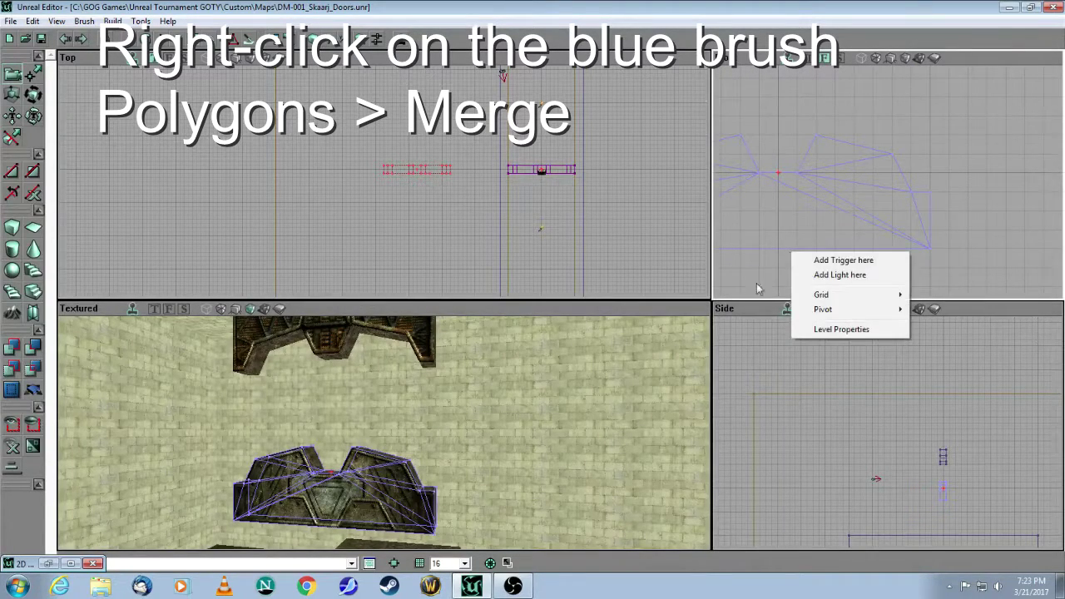
click(782, 266)
click(785, 248)
right_click(787, 250)
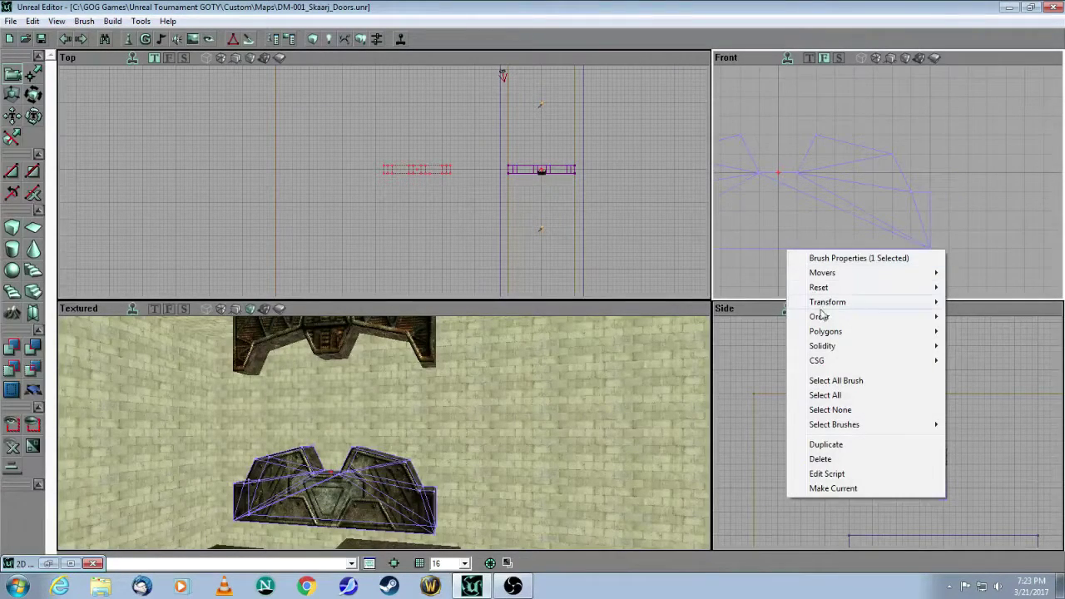
mouse_move(821, 332)
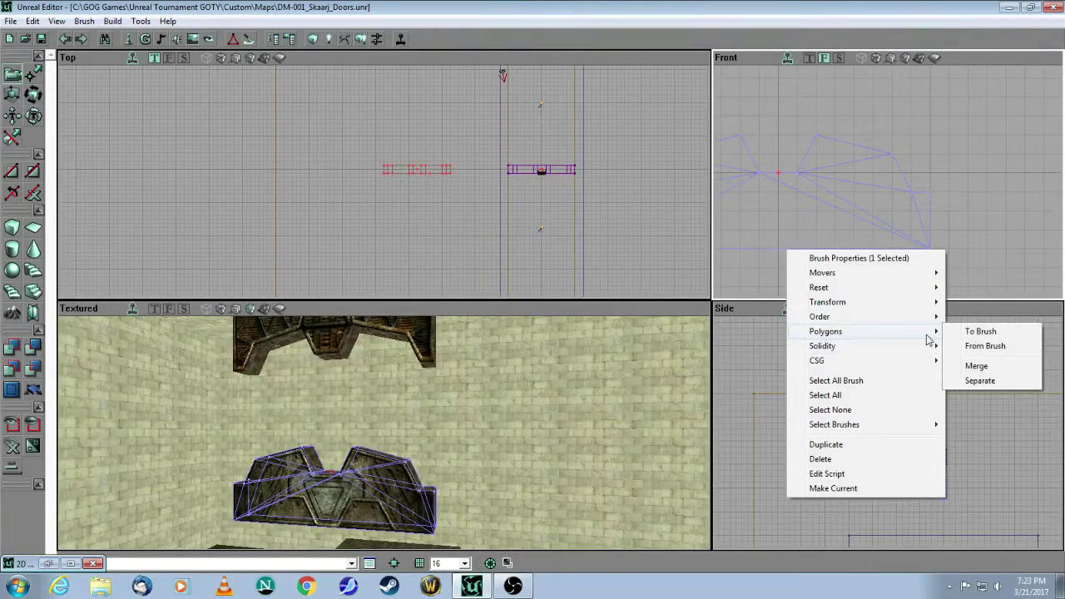
click(977, 370)
click(673, 234)
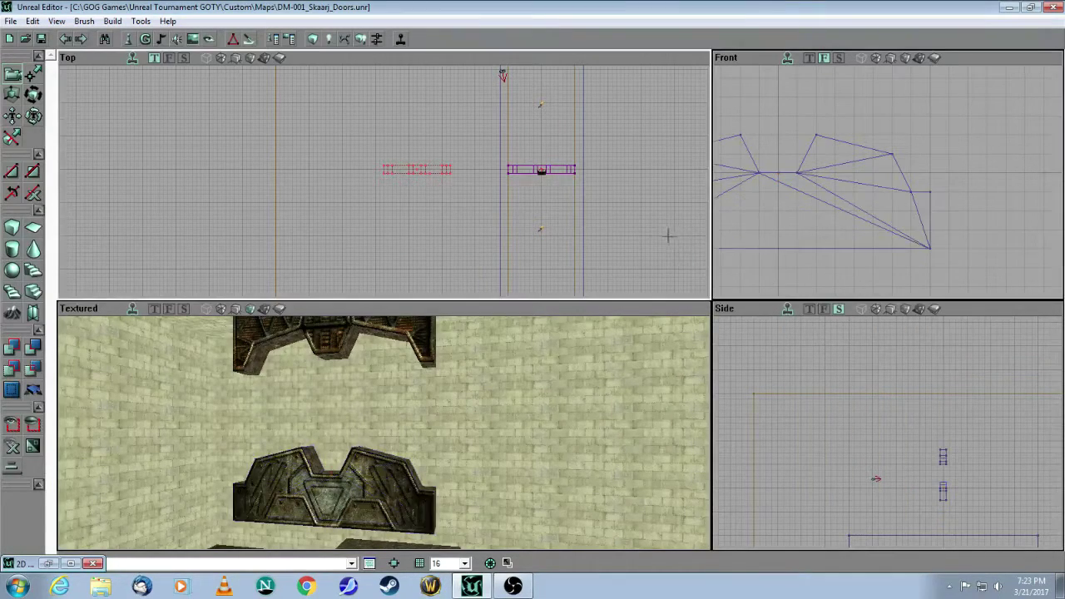
Select the front surface of the lower door half up close to check the polygon merge, and view its other side
drag(385, 432, 358, 416)
right_drag(358, 416, 395, 441)
right_drag(539, 430, 539, 465)
drag(539, 466, 539, 431)
click(539, 431)
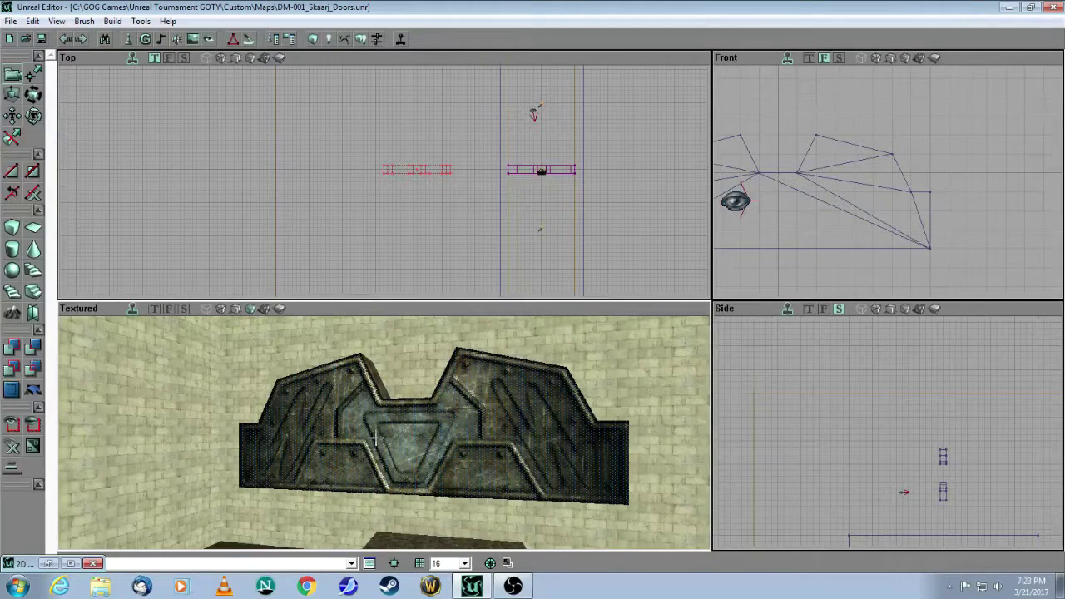
drag(455, 449, 432, 454)
click(444, 238)
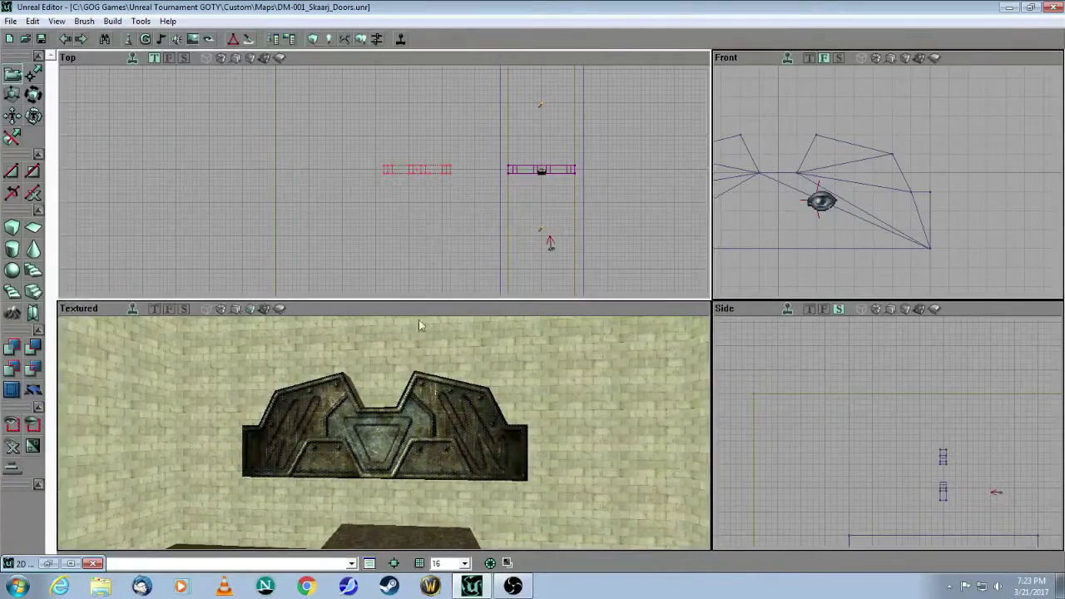
Select the upper door half's brush in the Front view, merge its polygons, and clear the selection
mouse_move(406, 409)
mouse_down()
mouse_move(425, 499)
mouse_move(414, 407)
mouse_up()
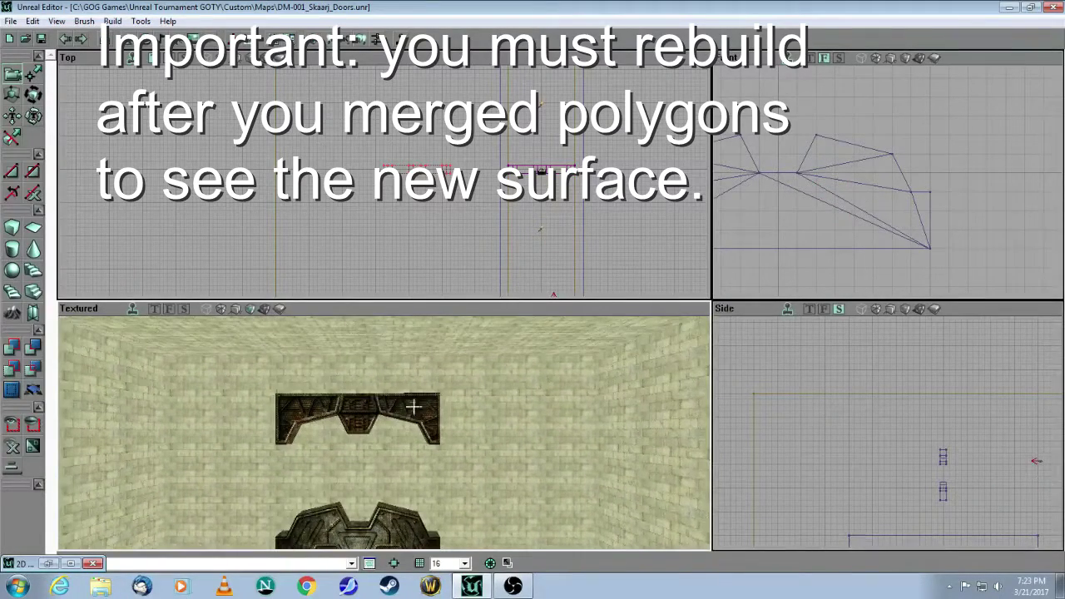
drag(778, 83, 802, 195)
mouse_move(860, 107)
mouse_down()
mouse_move(848, 190)
mouse_move(889, 207)
mouse_up()
drag(788, 235, 816, 174)
click(820, 152)
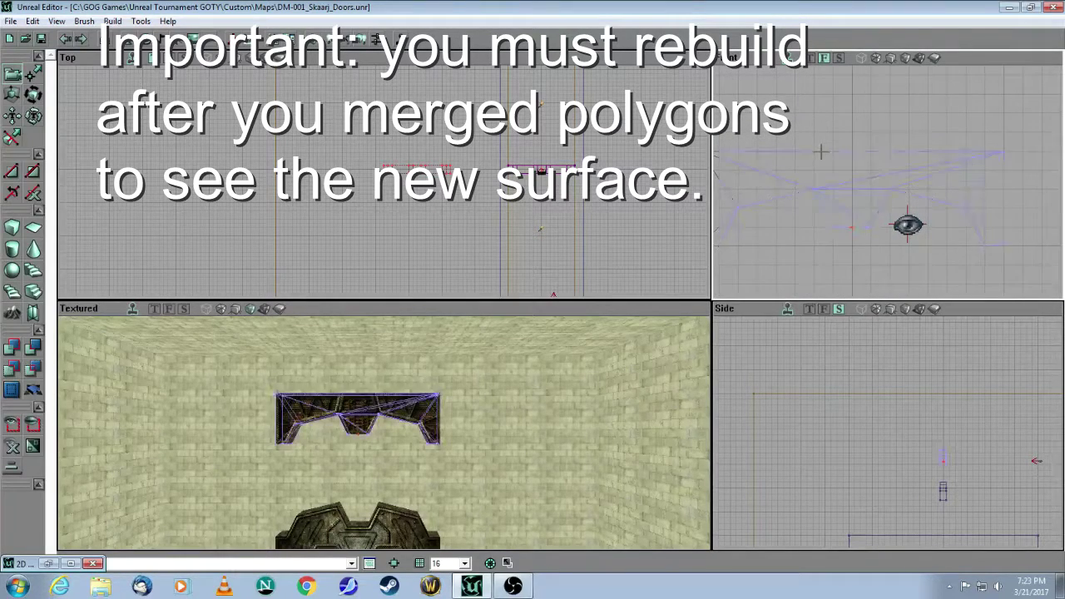
right_click(821, 152)
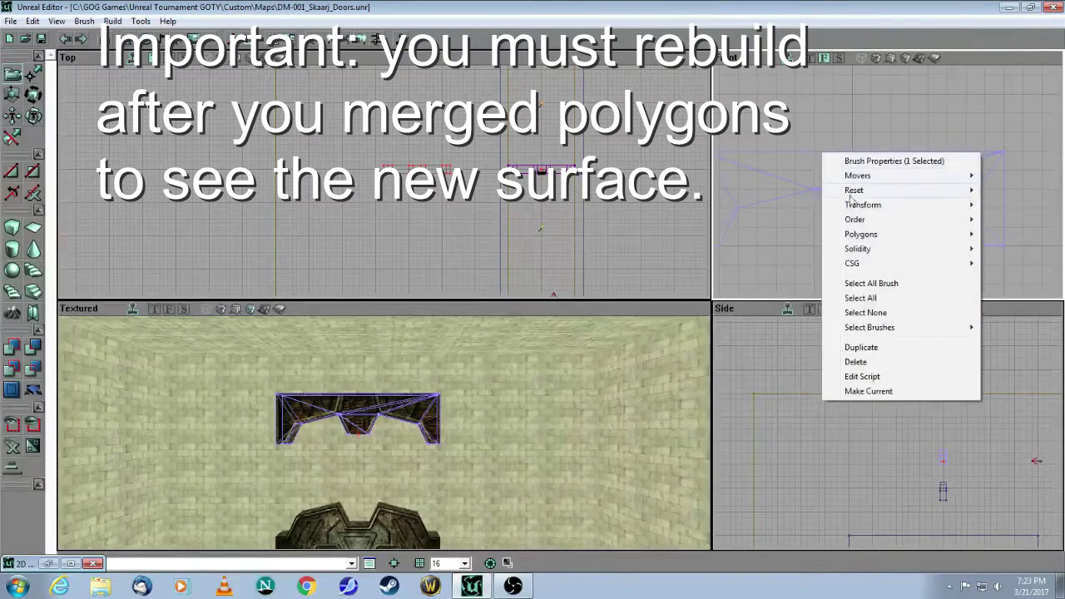
mouse_move(830, 240)
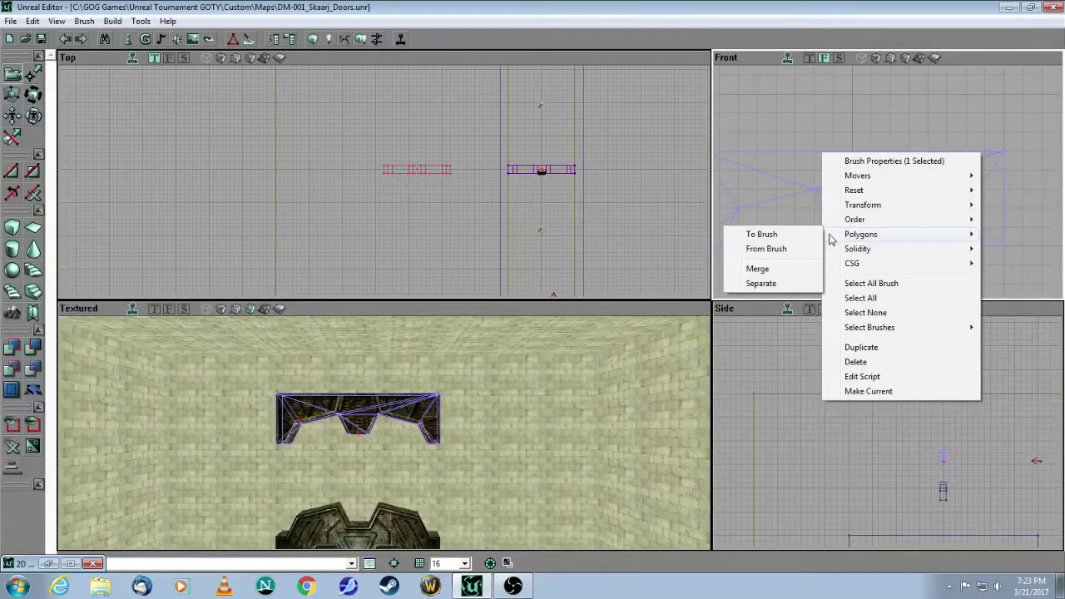
click(757, 269)
click(398, 235)
Inspect the upper door half's front surface from both sides, and compare it with the lower half
drag(434, 470, 434, 416)
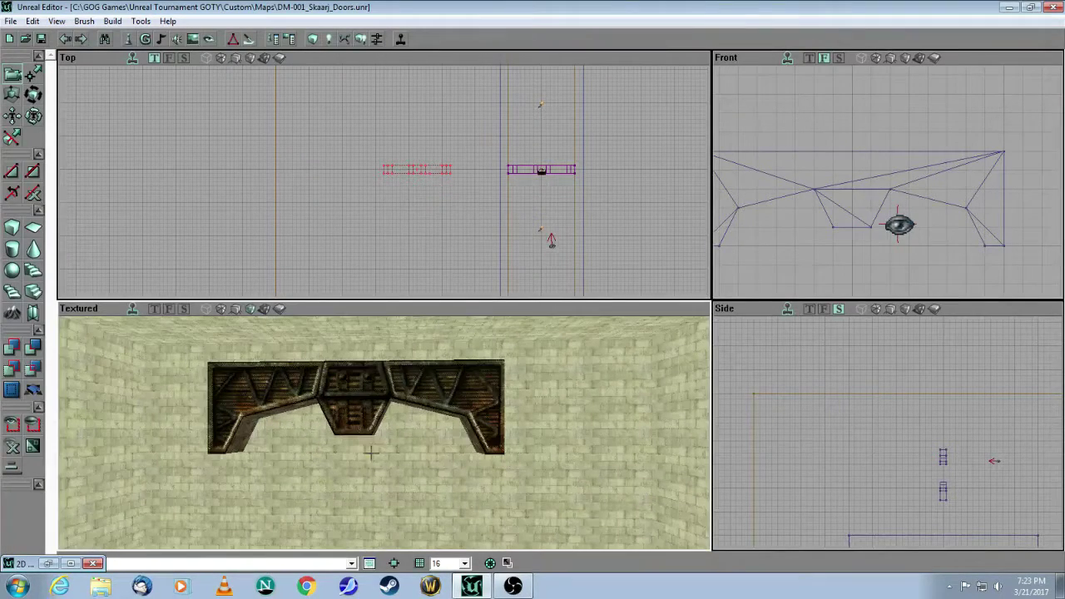
click(352, 418)
key(shift+n)
drag(419, 466, 418, 459)
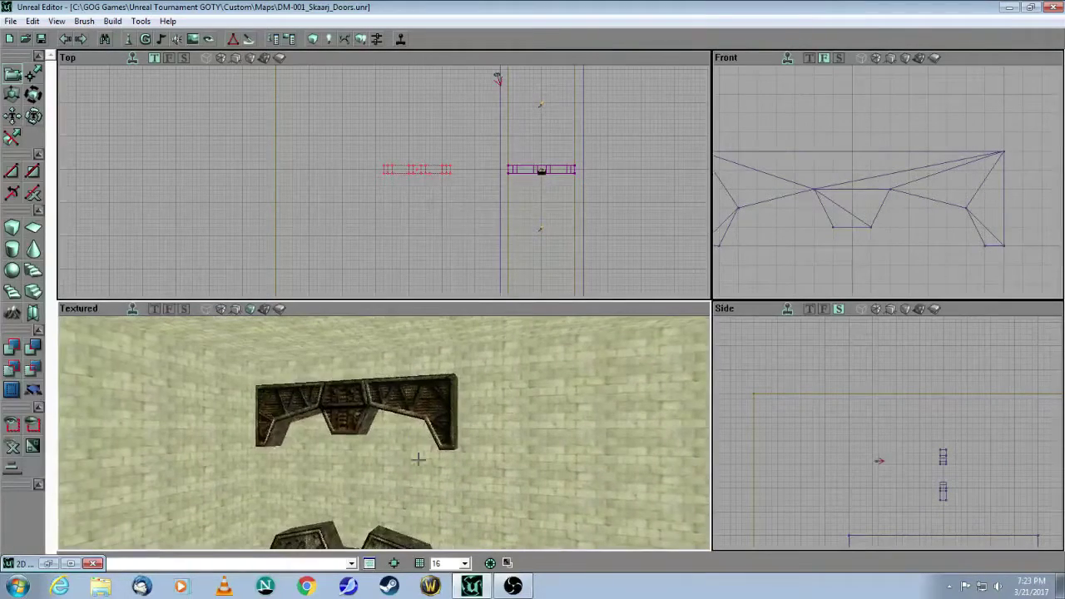
click(373, 240)
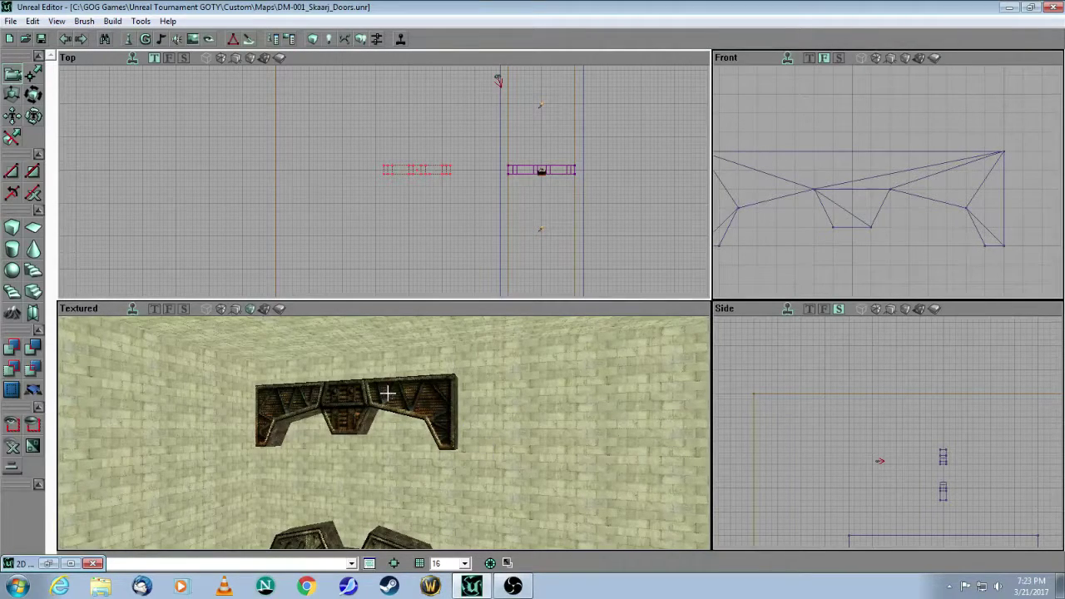
mouse_move(455, 402)
mouse_down()
mouse_move(440, 391)
mouse_move(449, 414)
mouse_move(449, 366)
mouse_move(398, 445)
mouse_up()
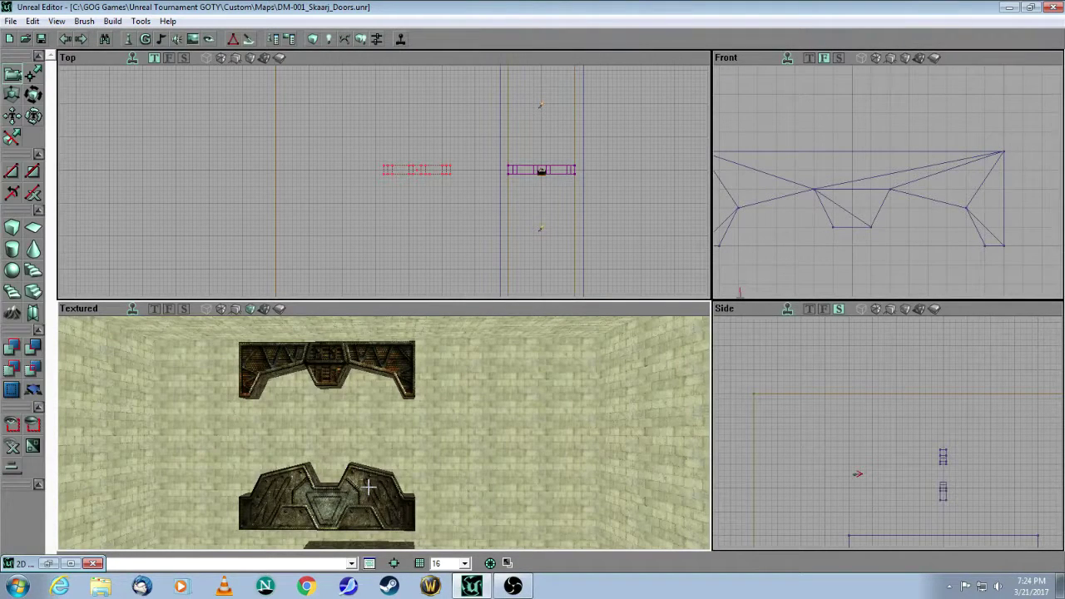
Build a cube builder brush with height 128, width 128 and breadth 329
right_click(13, 230)
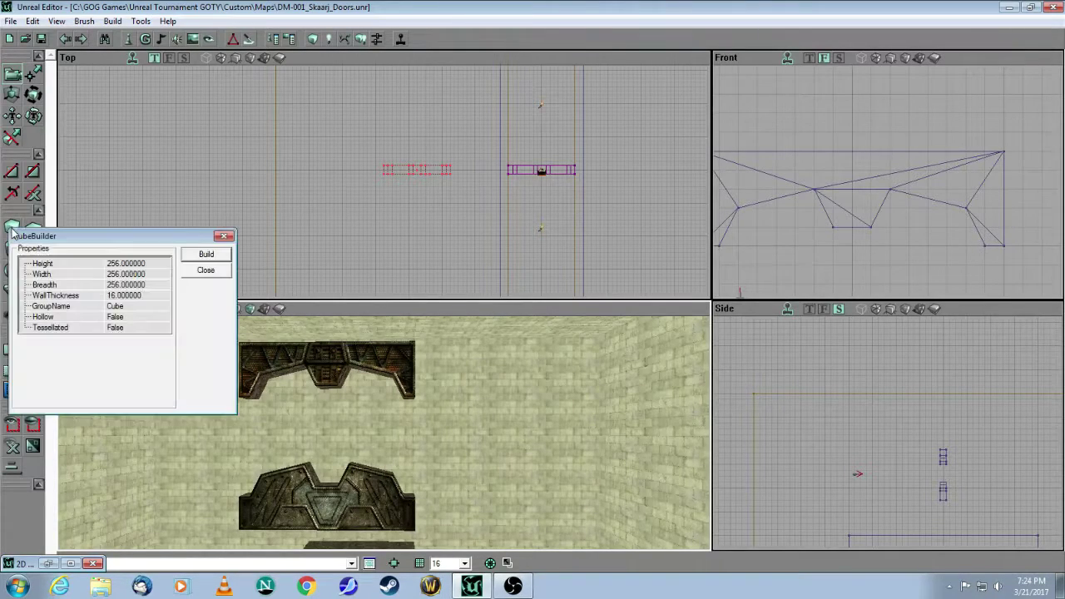
click(125, 263)
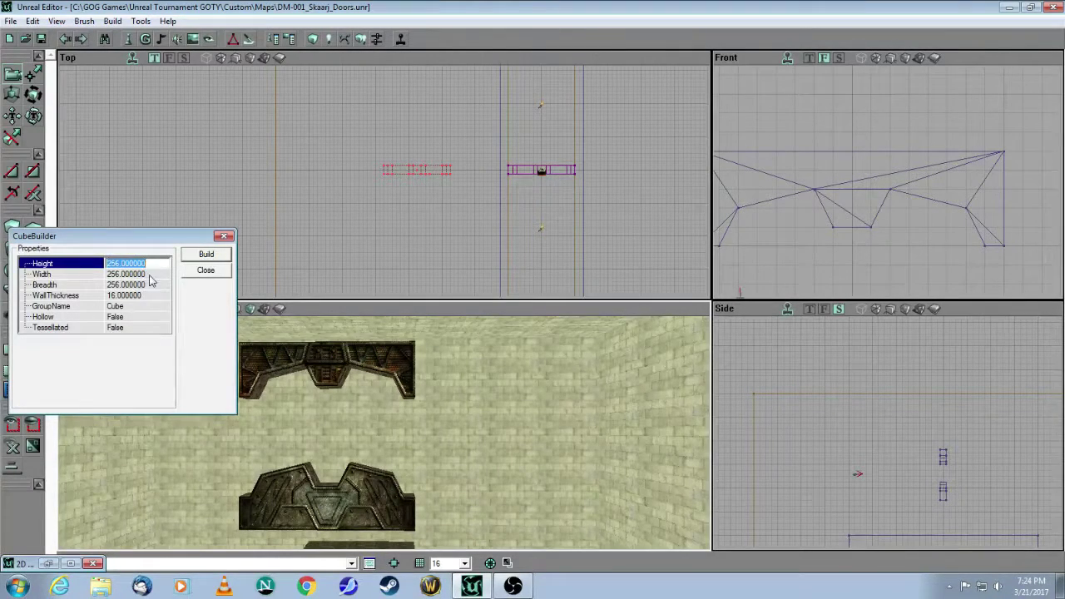
text(128)
click(144, 276)
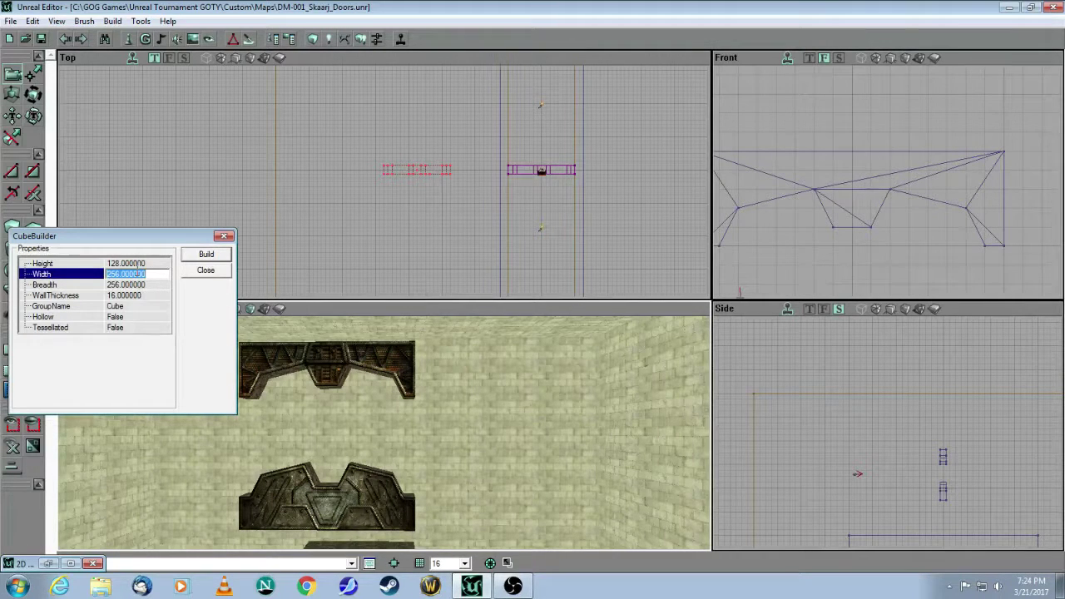
text(128)
click(130, 285)
text(329)
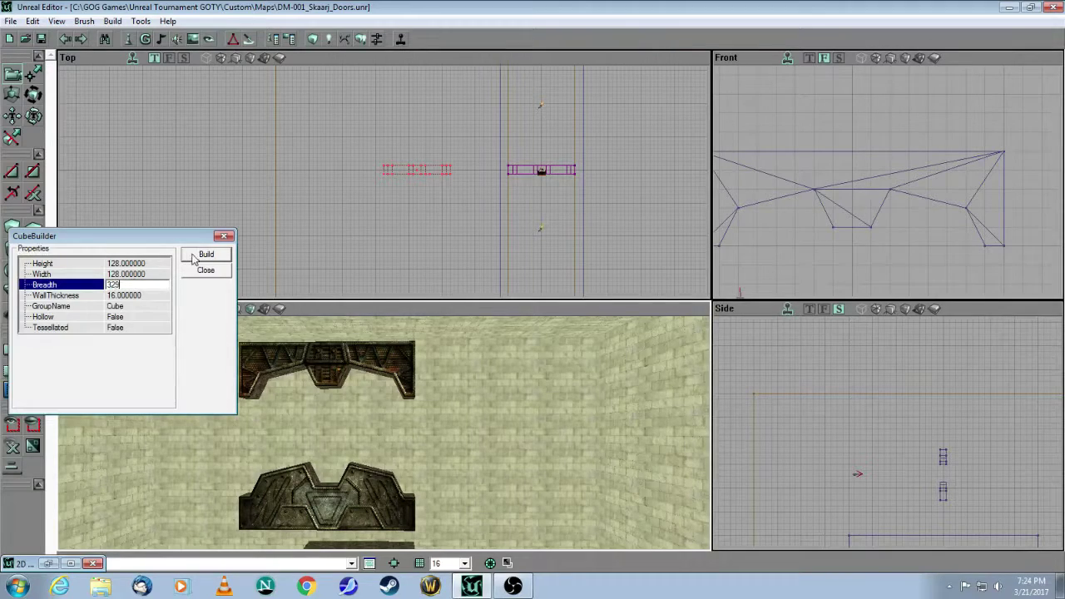
click(206, 254)
click(206, 270)
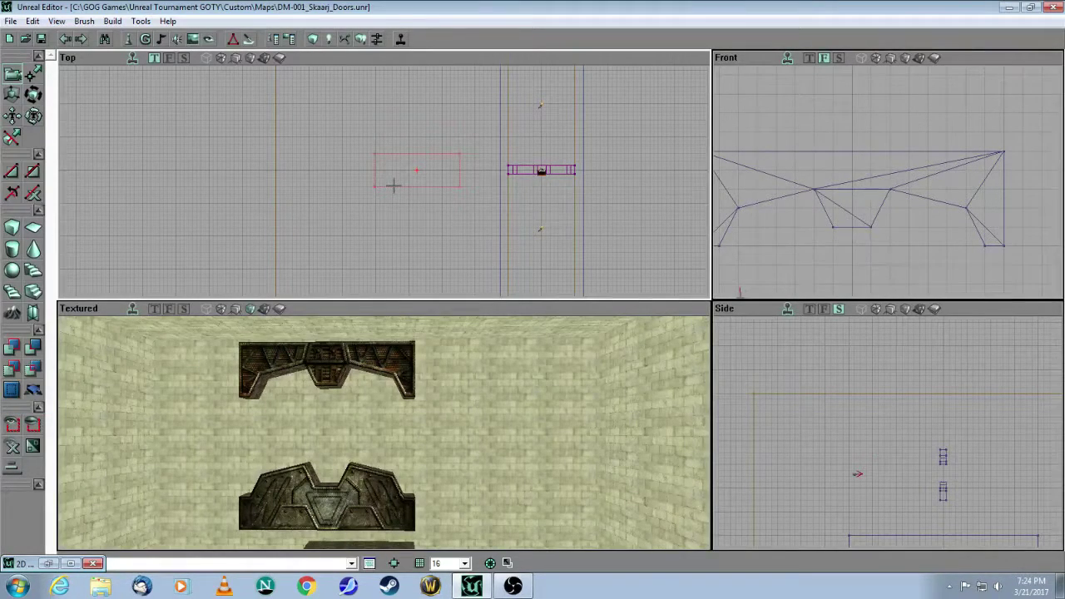
Apply Reset All to the cube builder brush to move it to the origin around the lower door half
right_click(394, 184)
mouse_move(463, 226)
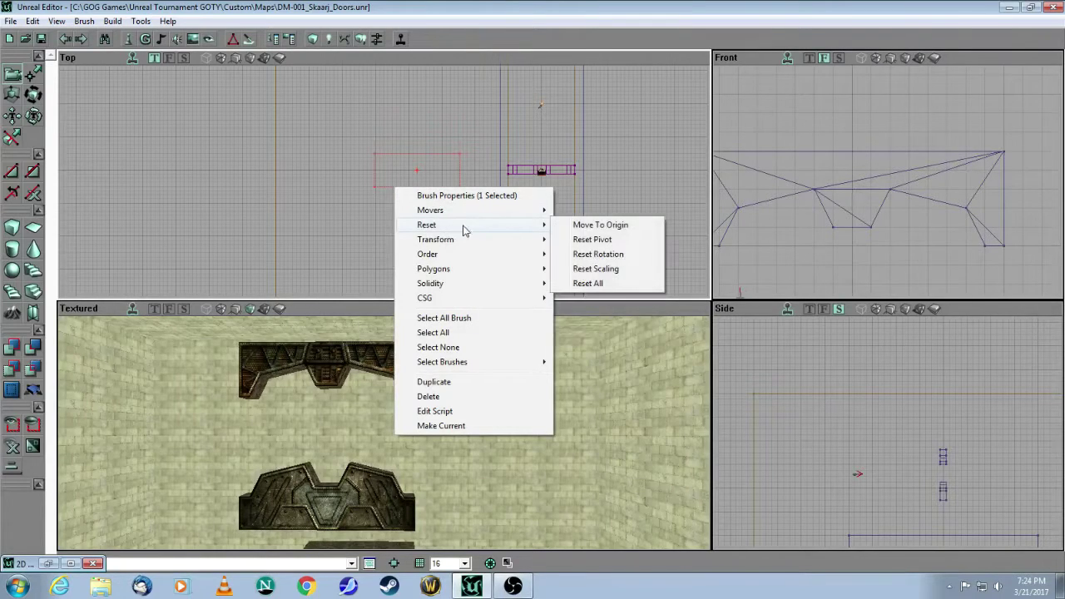
click(585, 283)
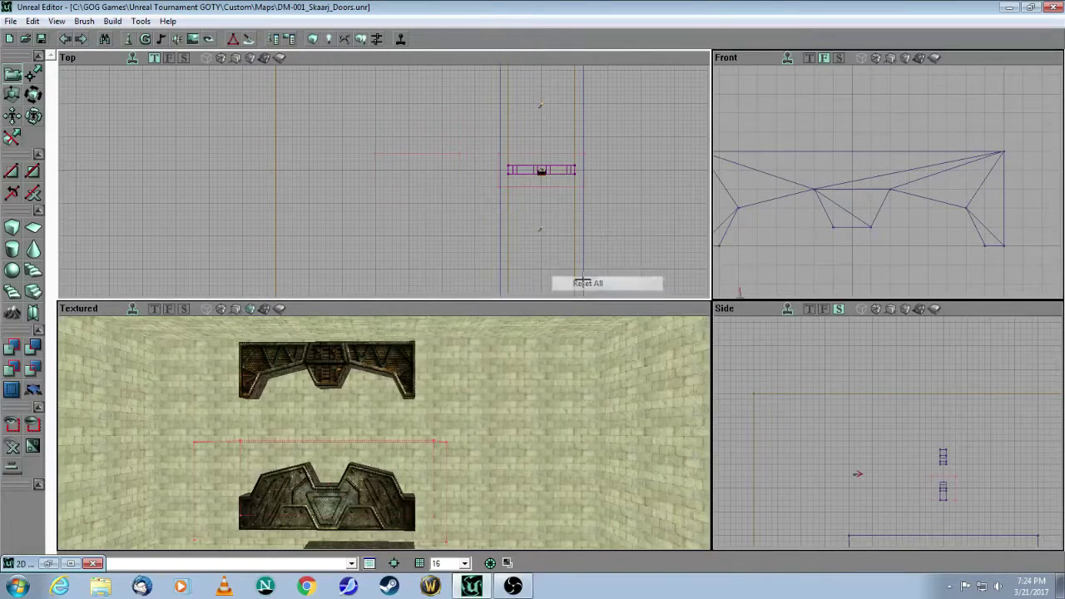
Check that the cube encloses the whole lower door half, and intersect the builder brush with it
mouse_move(750, 196)
mouse_down()
mouse_move(751, 266)
mouse_move(752, 167)
mouse_up()
mouse_move(879, 241)
mouse_down()
mouse_move(858, 209)
mouse_move(859, 222)
mouse_up()
drag(467, 356, 549, 337)
drag(623, 391, 494, 393)
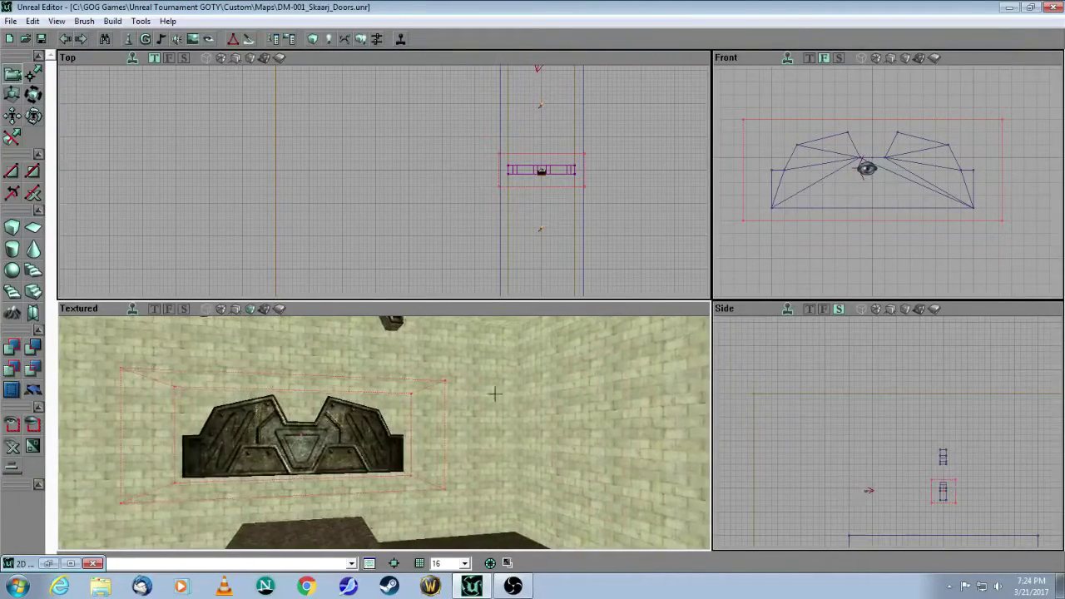
drag(855, 260, 845, 262)
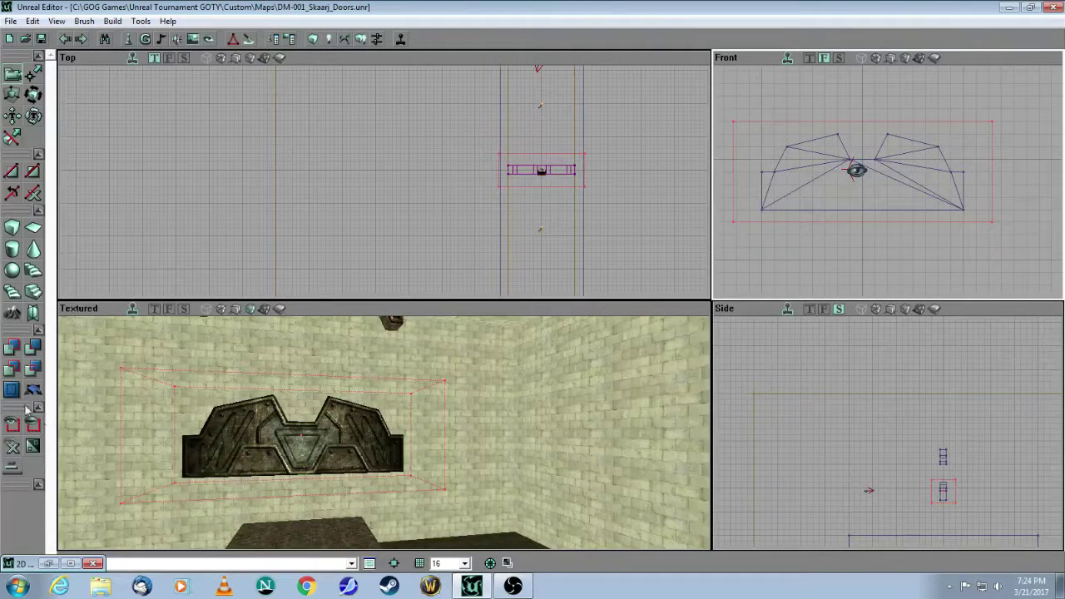
click(13, 368)
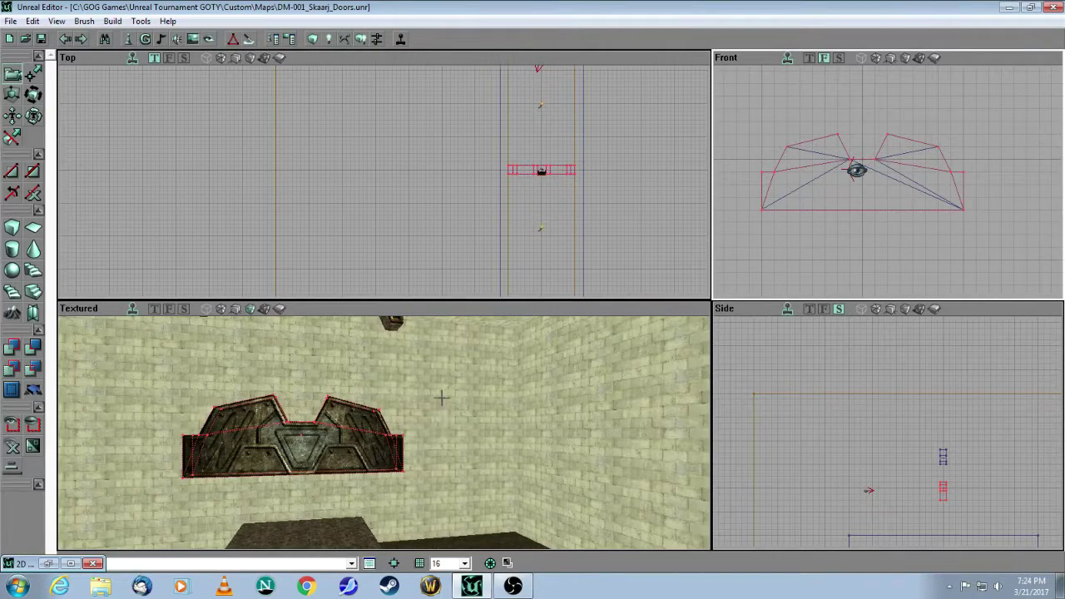
Examine the existing purple door mover in the corridor and select it to show its outline
drag(422, 404, 393, 536)
drag(454, 440, 454, 382)
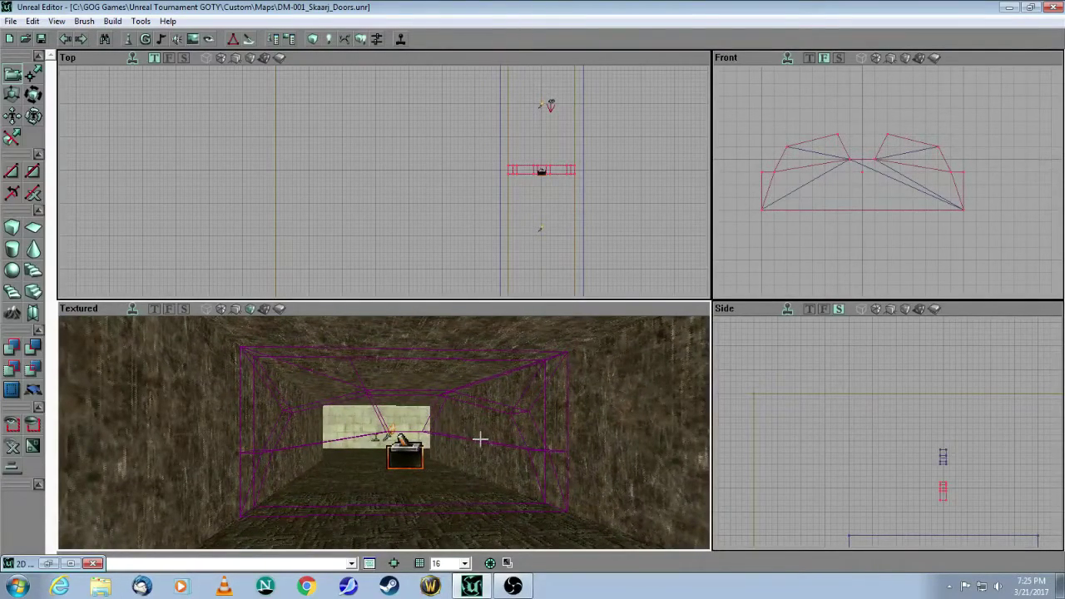
mouse_move(463, 470)
mouse_down()
mouse_move(463, 449)
mouse_move(463, 470)
mouse_move(468, 458)
mouse_up()
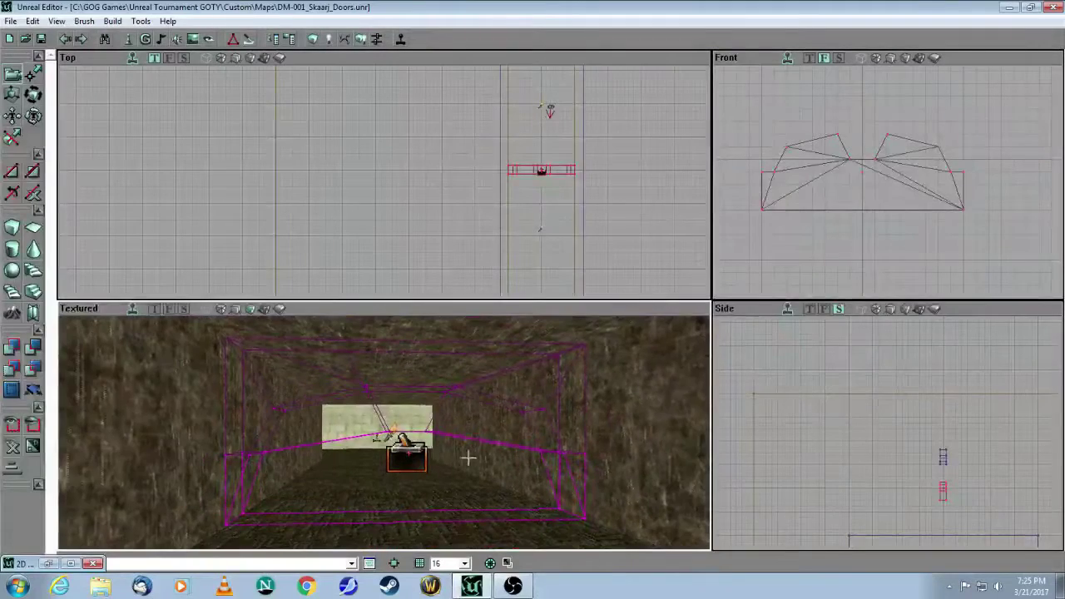
click(530, 366)
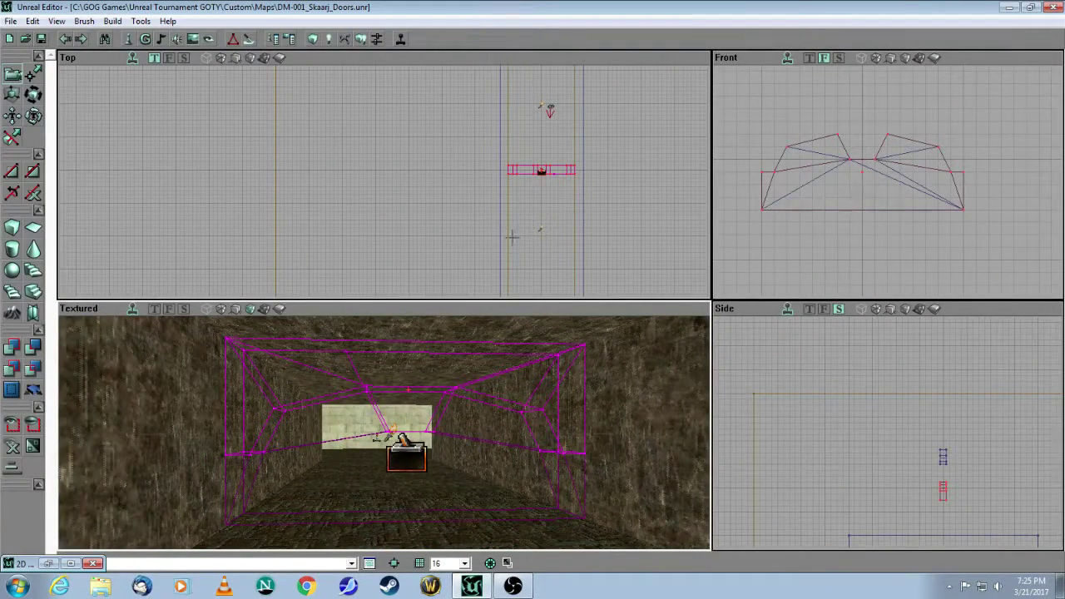
drag(480, 427, 487, 390)
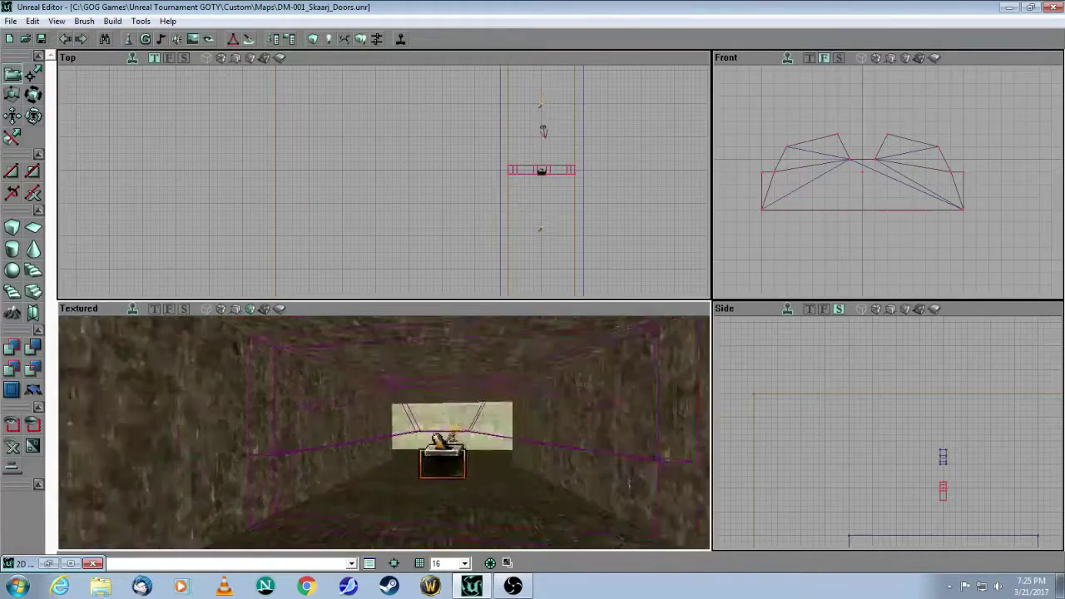
Select the trigger in the middle of the corridor and view its radius circle around the door in the Top view
mouse_move(457, 478)
mouse_down()
mouse_move(436, 461)
mouse_move(465, 465)
mouse_move(457, 485)
mouse_up()
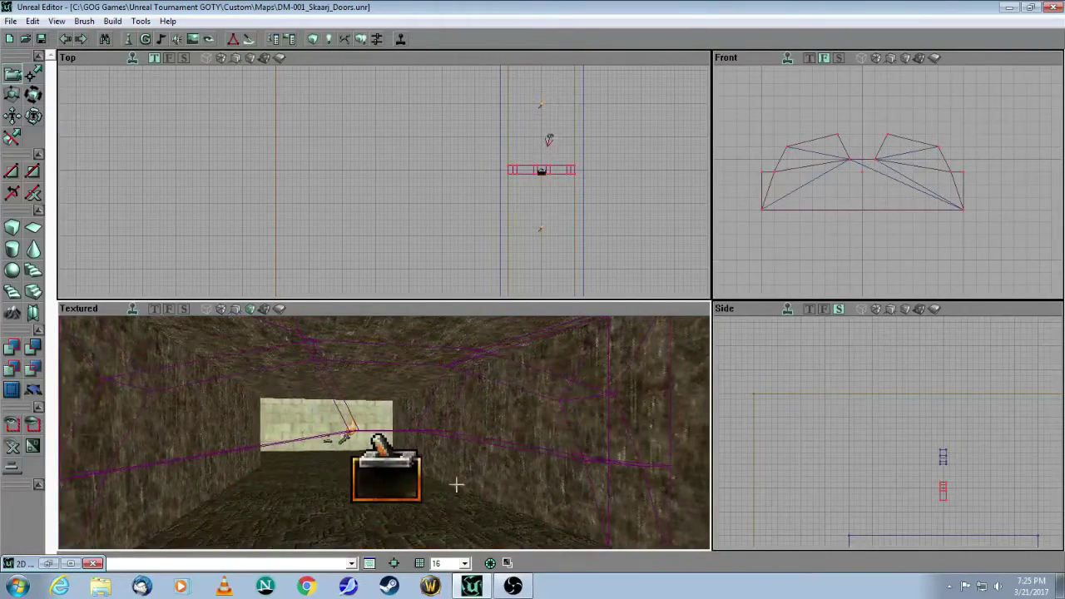
click(390, 480)
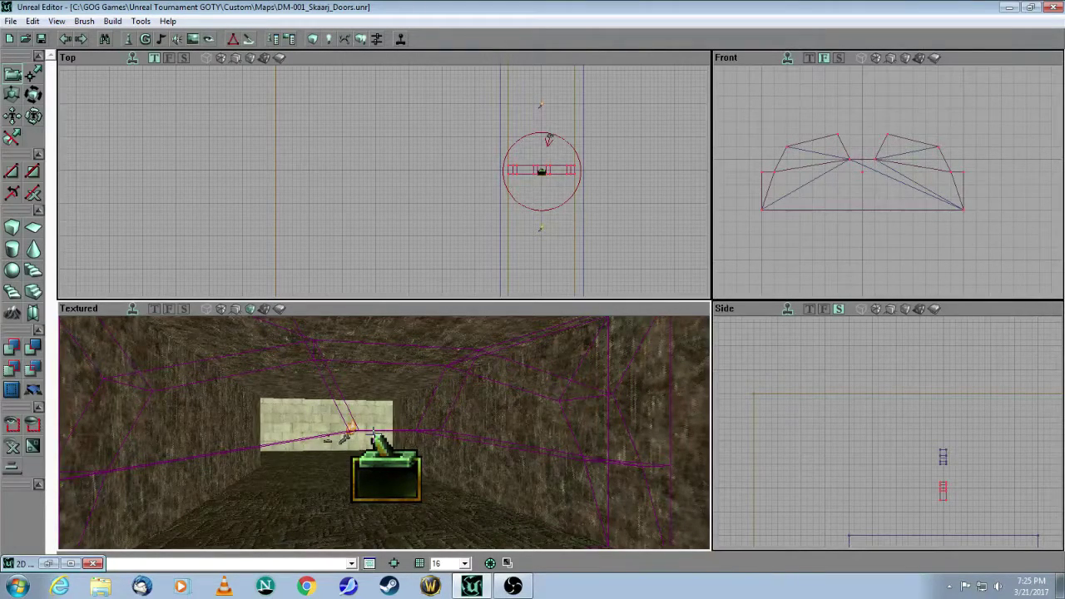
click(407, 277)
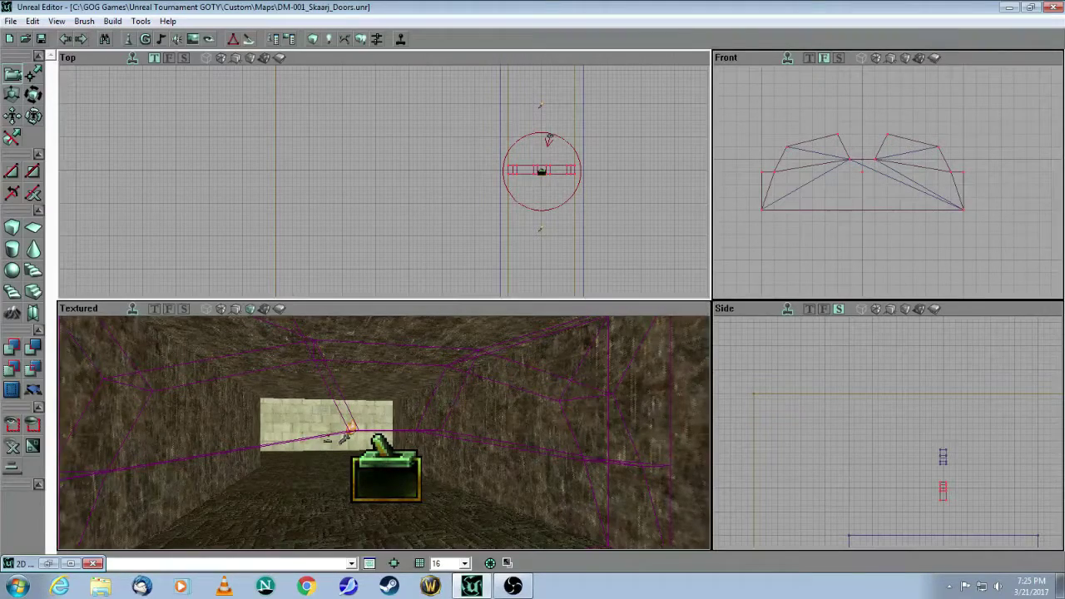
drag(387, 470, 379, 467)
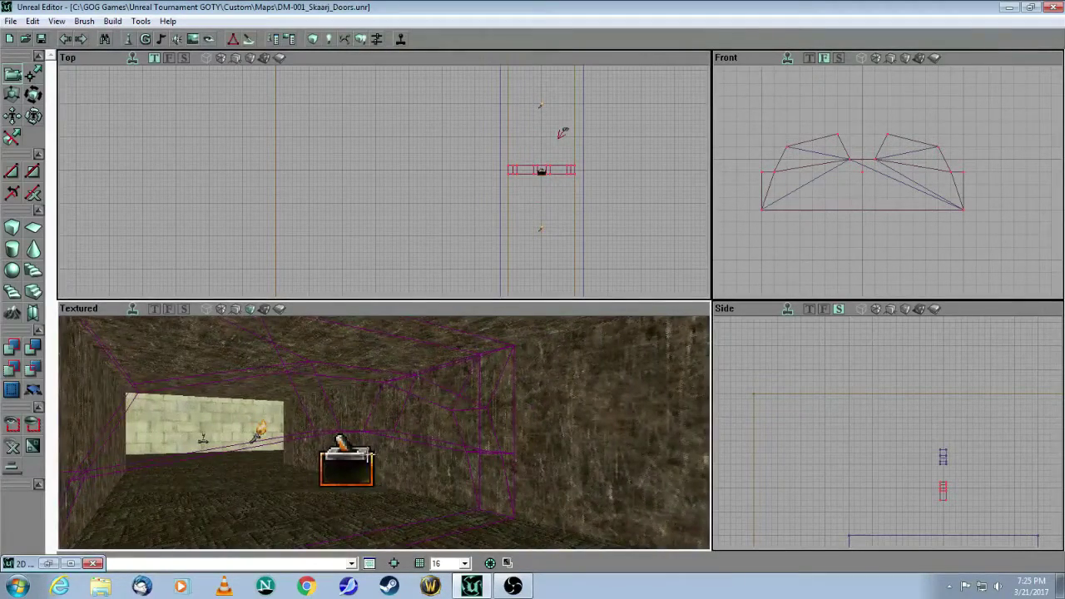
drag(425, 186, 143, 268)
click(354, 462)
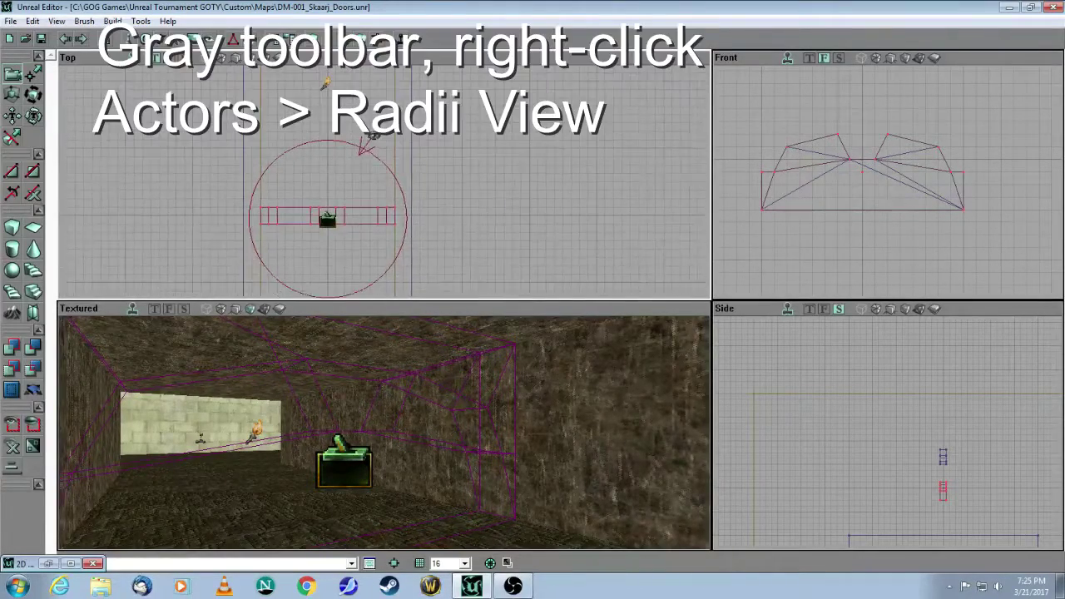
Set the Top view's actor display to Radii View and select the door trigger
right_click(517, 64)
mouse_move(547, 96)
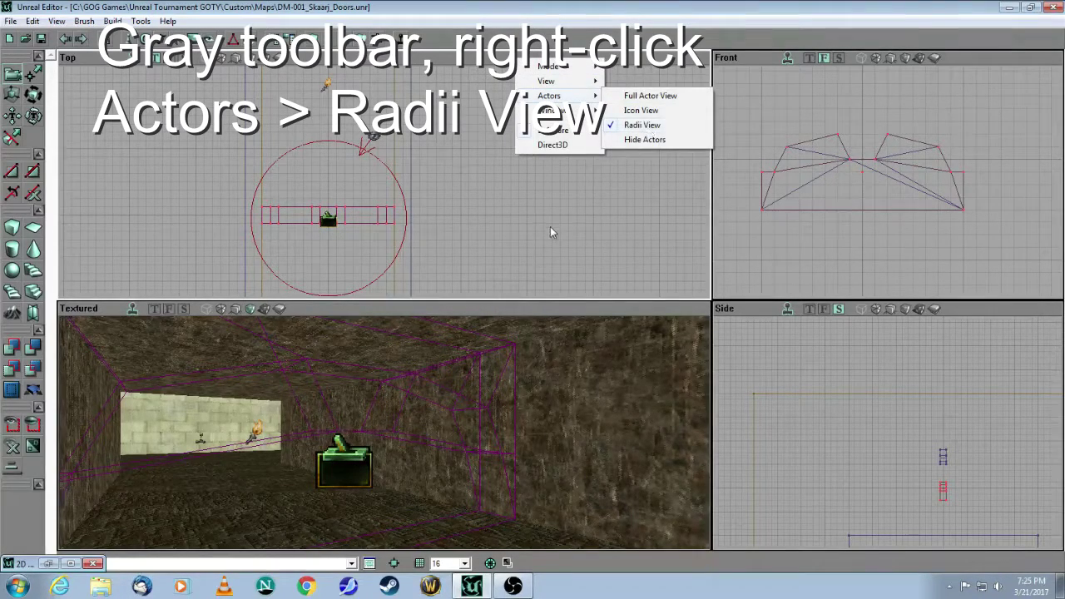
click(648, 130)
click(330, 222)
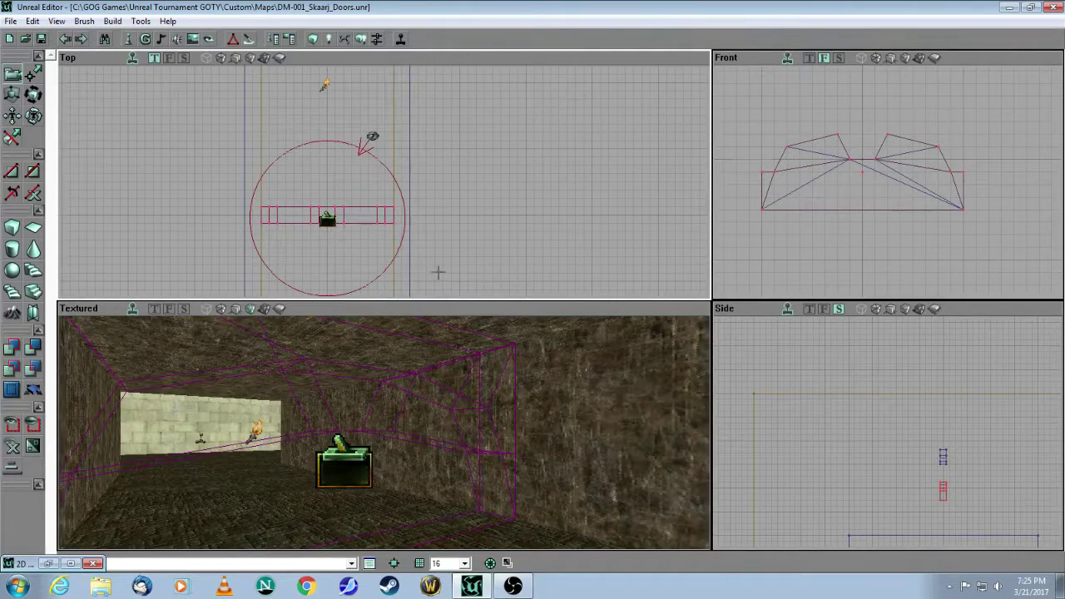
Inspect the trigger's Collision height and radius properties, and reselect the trigger to compare its circle with the corridor
drag(378, 445, 378, 420)
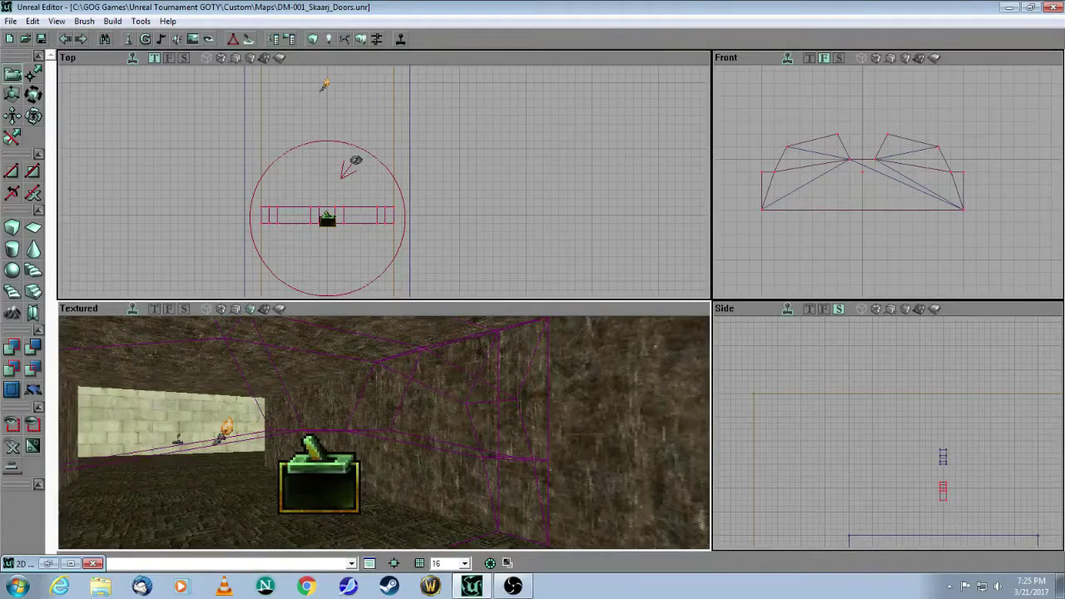
right_click(333, 224)
click(403, 232)
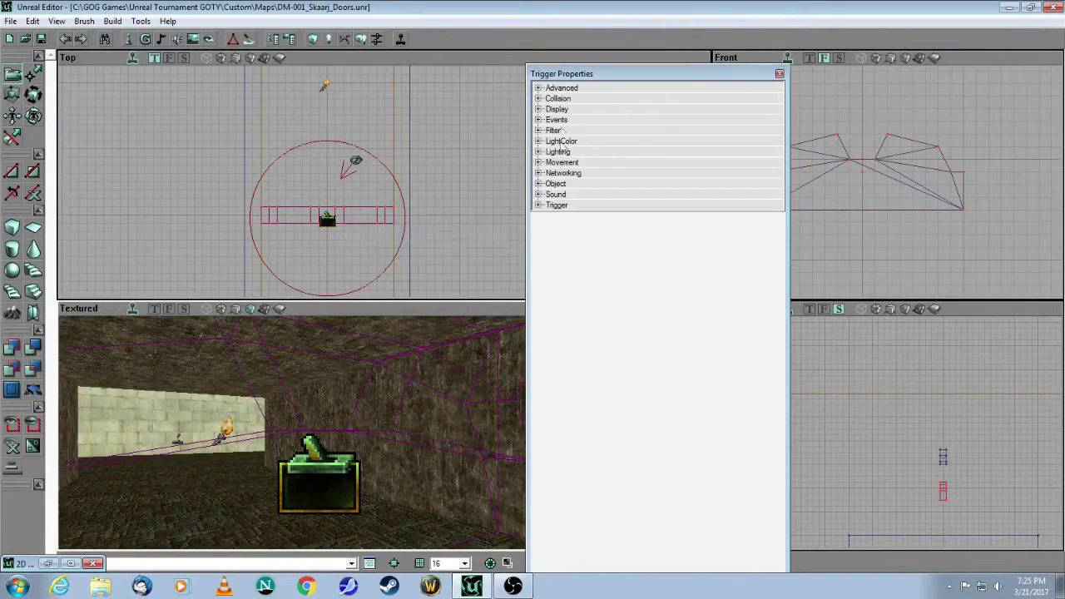
click(537, 98)
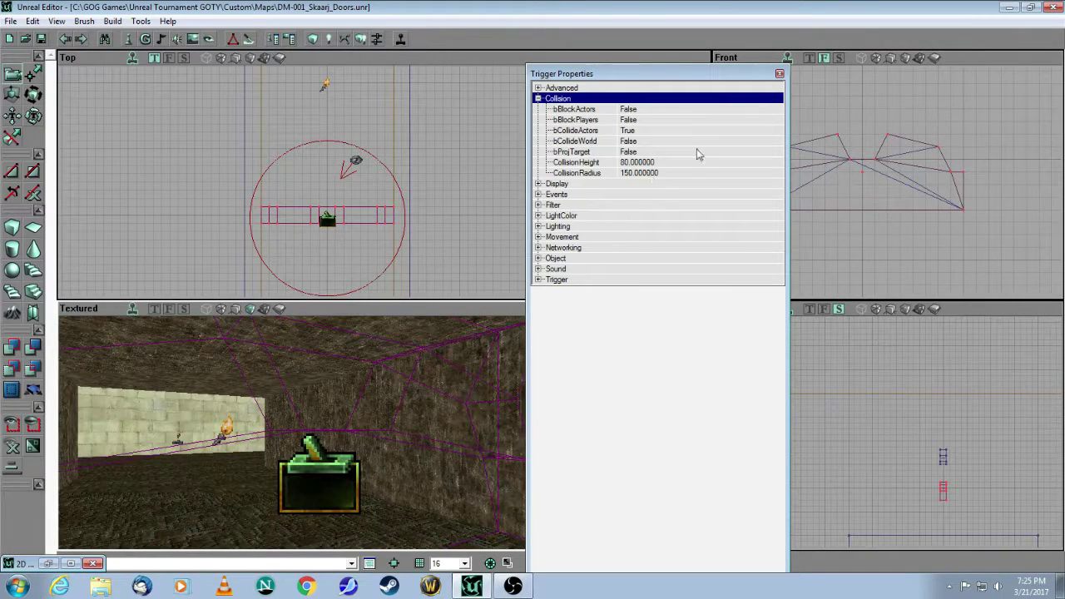
click(779, 75)
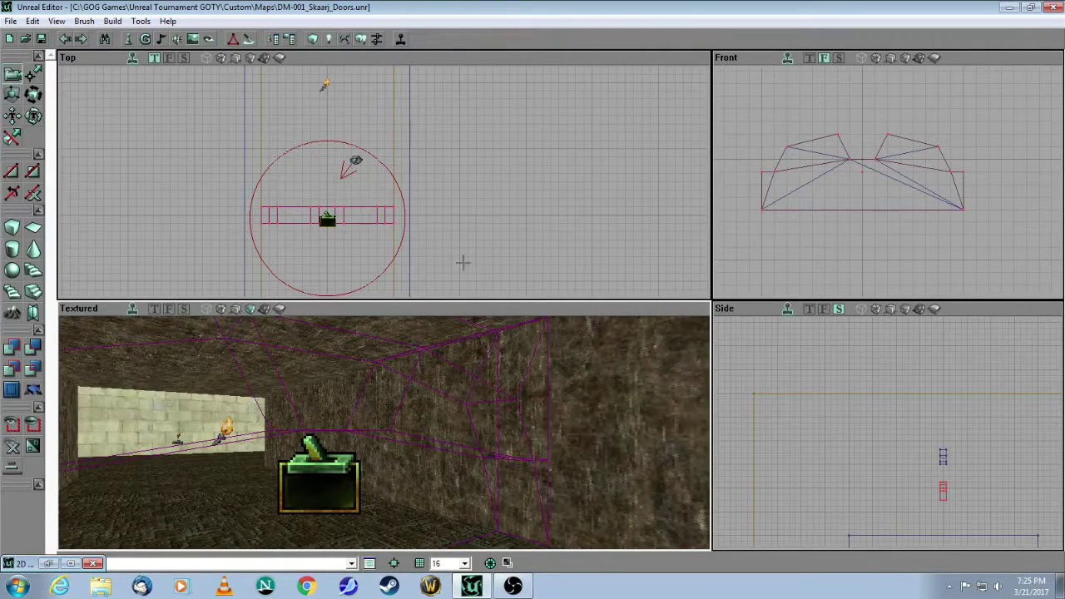
click(433, 247)
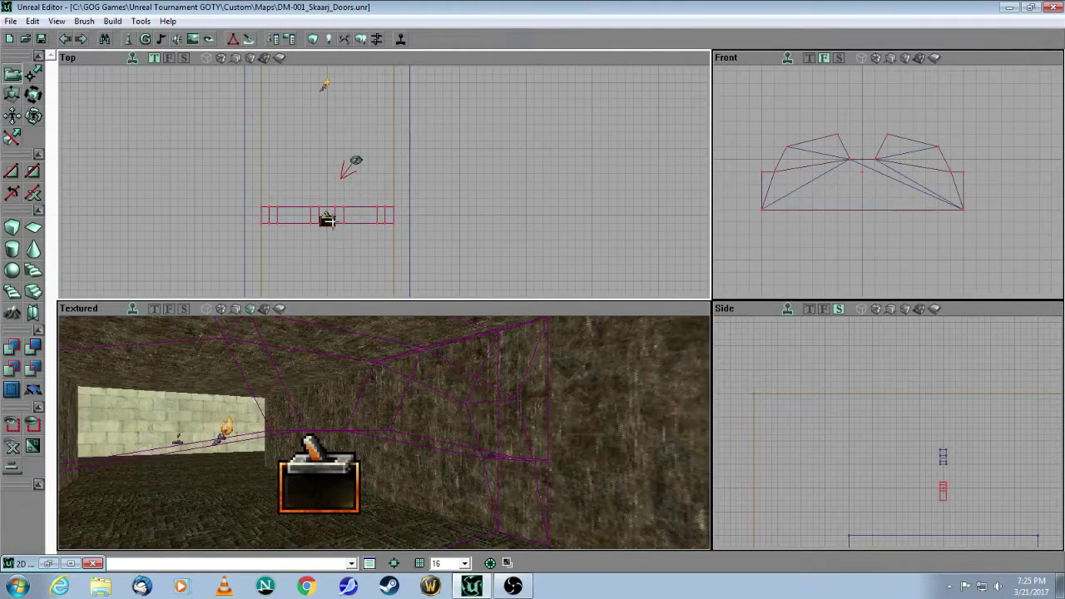
click(327, 218)
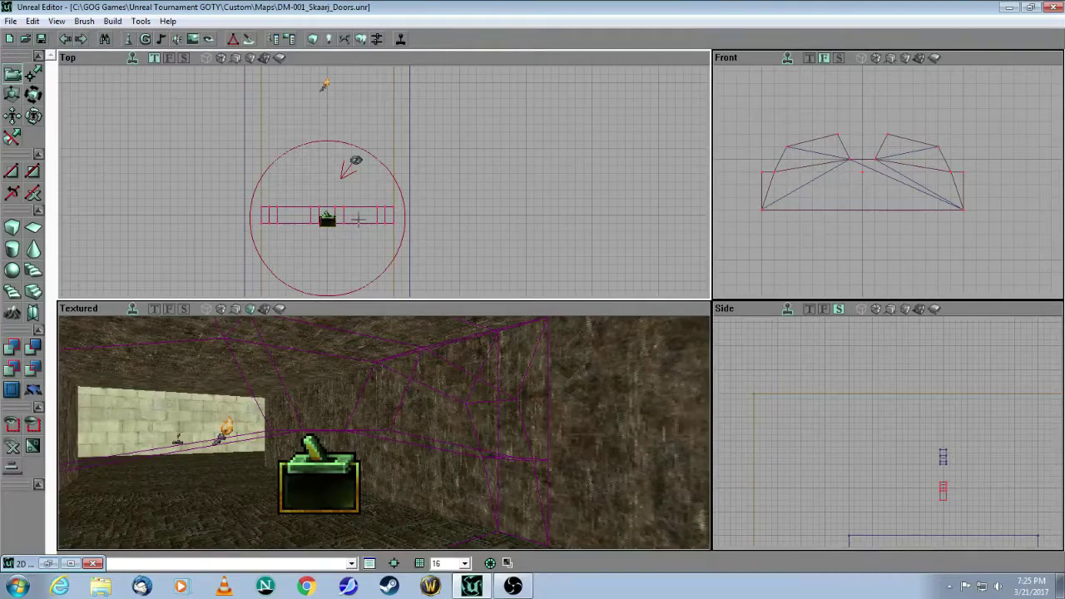
click(510, 218)
Select the existing corridor door's mover halves and review their shared Events and Mover properties
mouse_move(471, 379)
mouse_down()
mouse_move(504, 437)
mouse_move(466, 420)
mouse_move(499, 428)
mouse_move(479, 366)
mouse_move(470, 437)
mouse_move(475, 387)
mouse_up()
mouse_move(804, 187)
mouse_down()
mouse_move(805, 277)
mouse_move(806, 108)
mouse_up()
drag(889, 275, 889, 214)
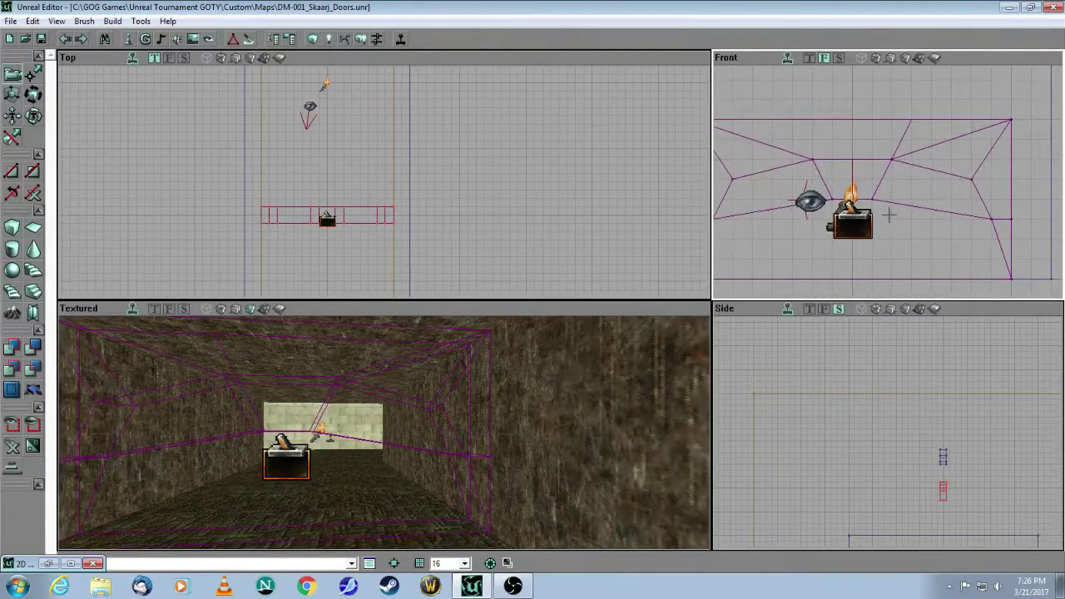
click(886, 119)
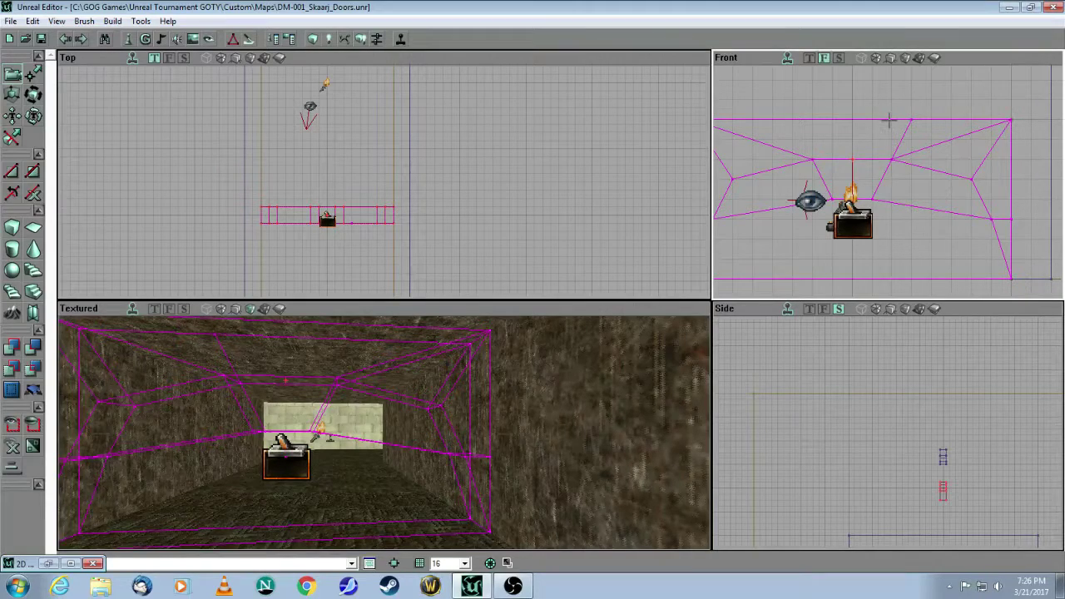
right_click(889, 121)
click(900, 128)
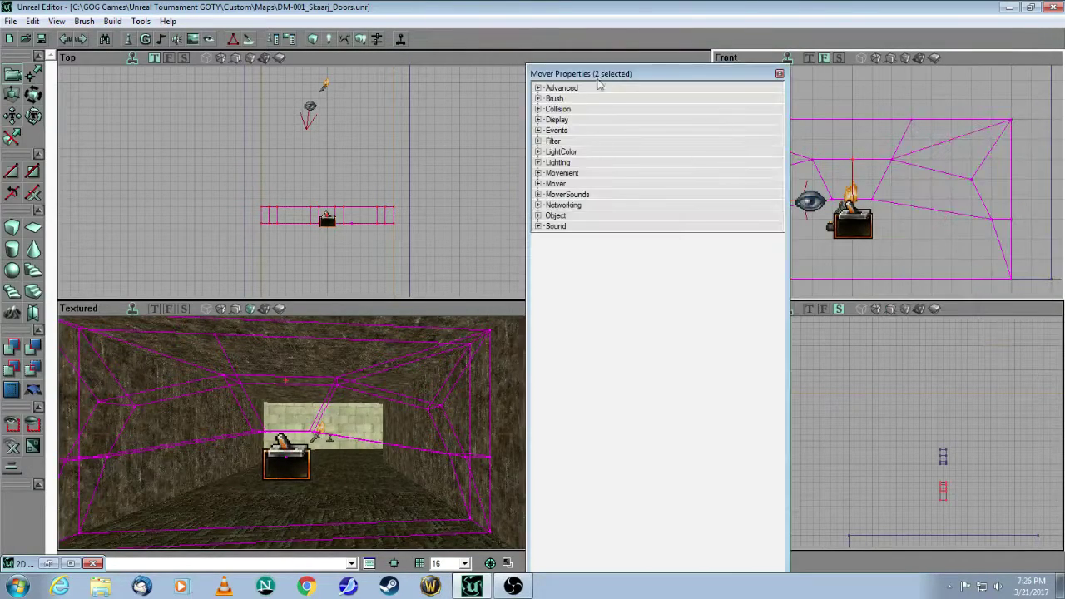
drag(599, 75, 532, 154)
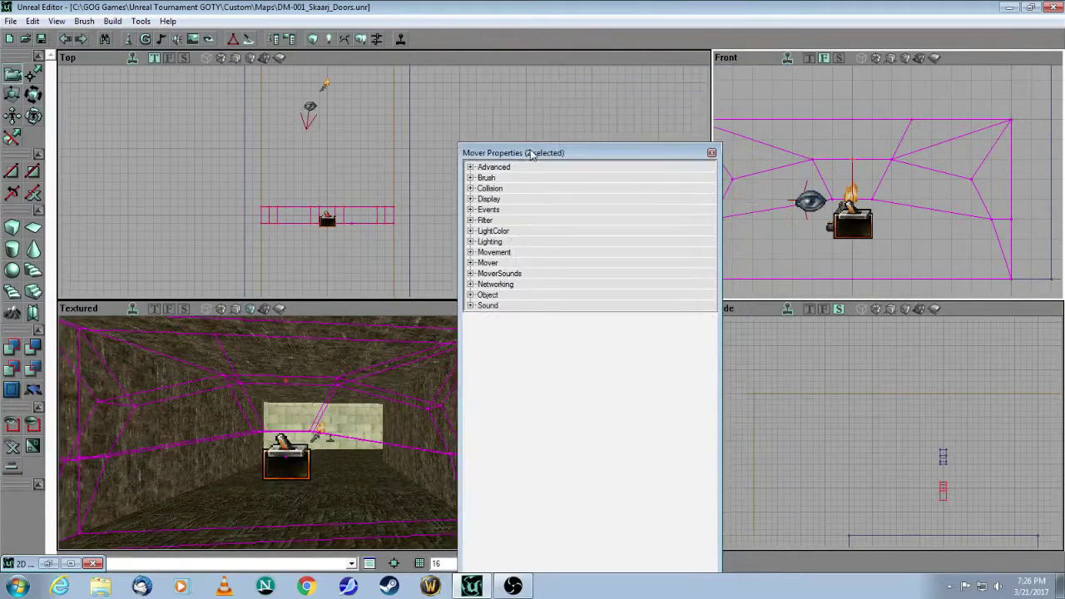
click(471, 211)
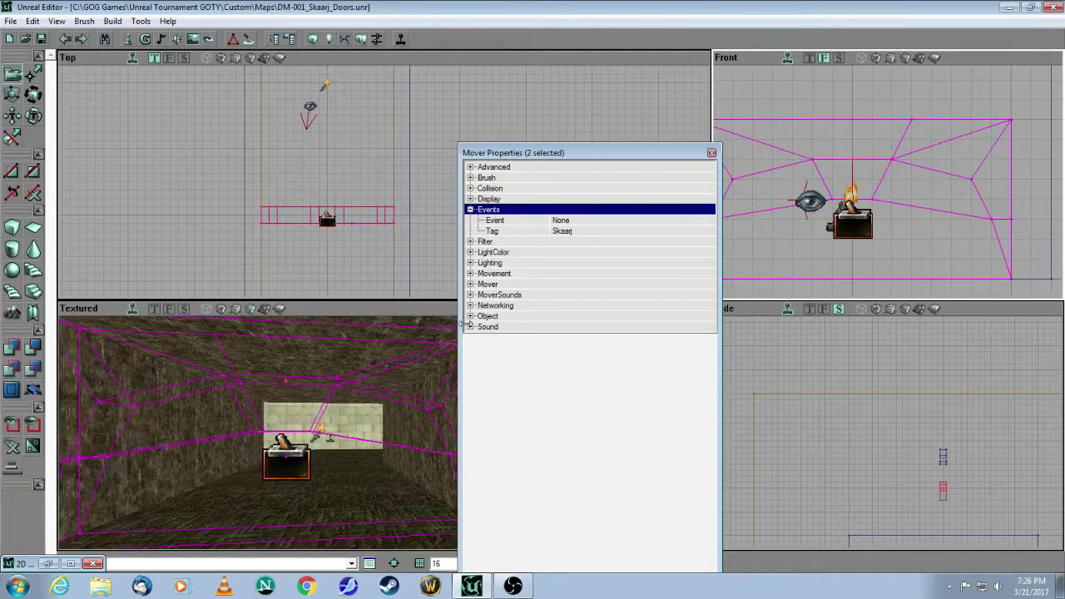
click(470, 284)
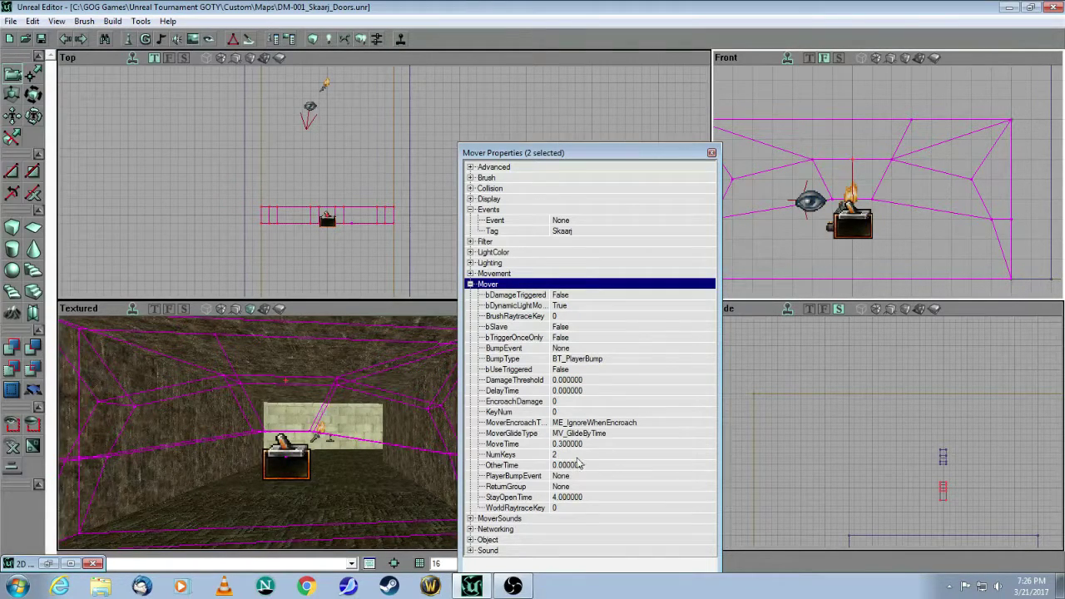
Review the door movers' Object and MoverSounds properties, and close the properties
drag(568, 153, 555, 35)
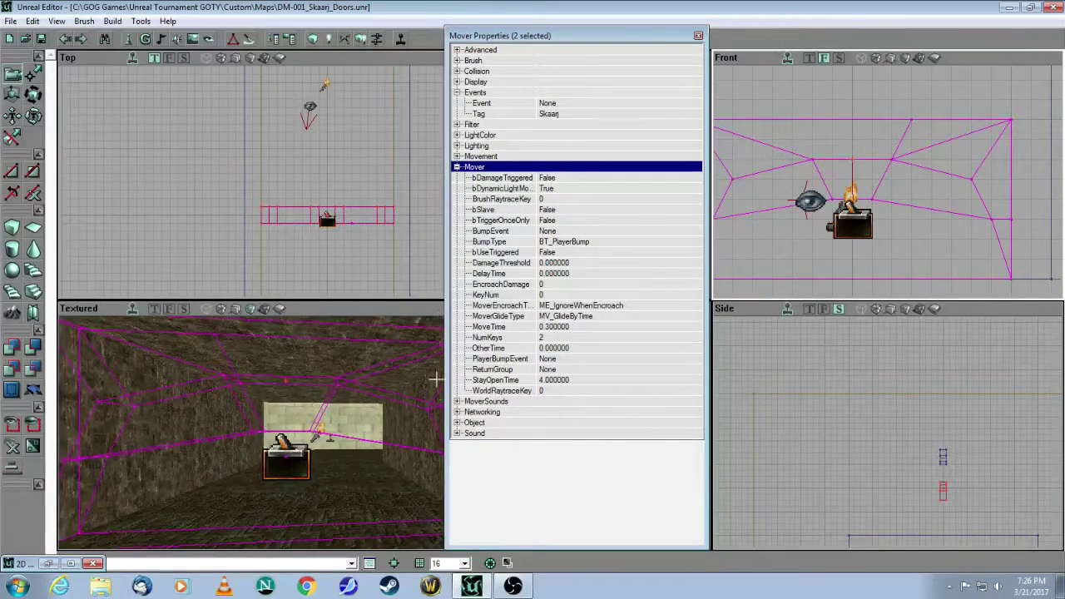
click(457, 424)
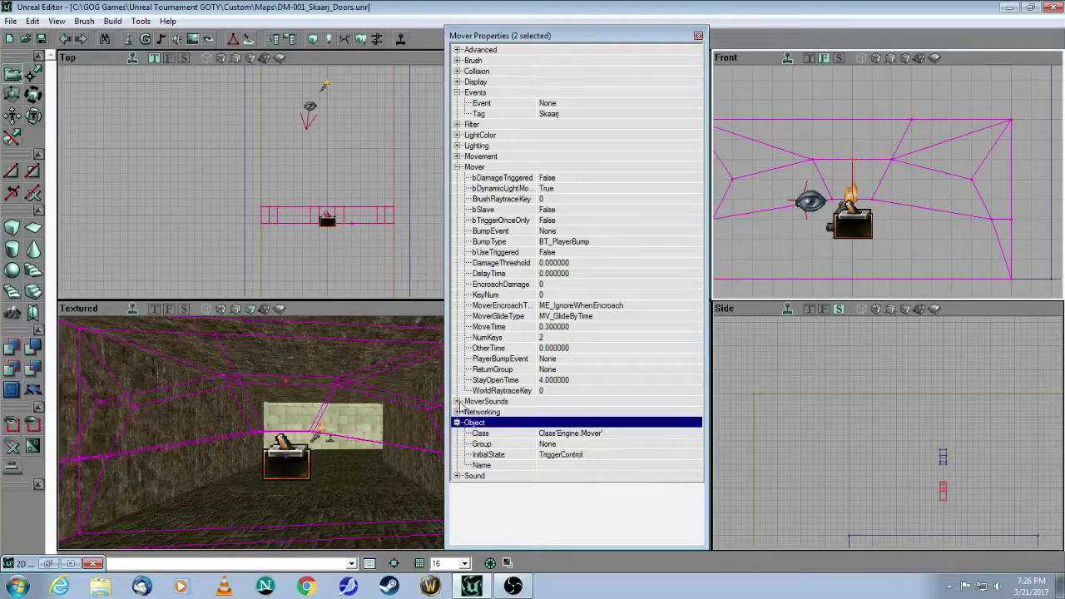
click(457, 400)
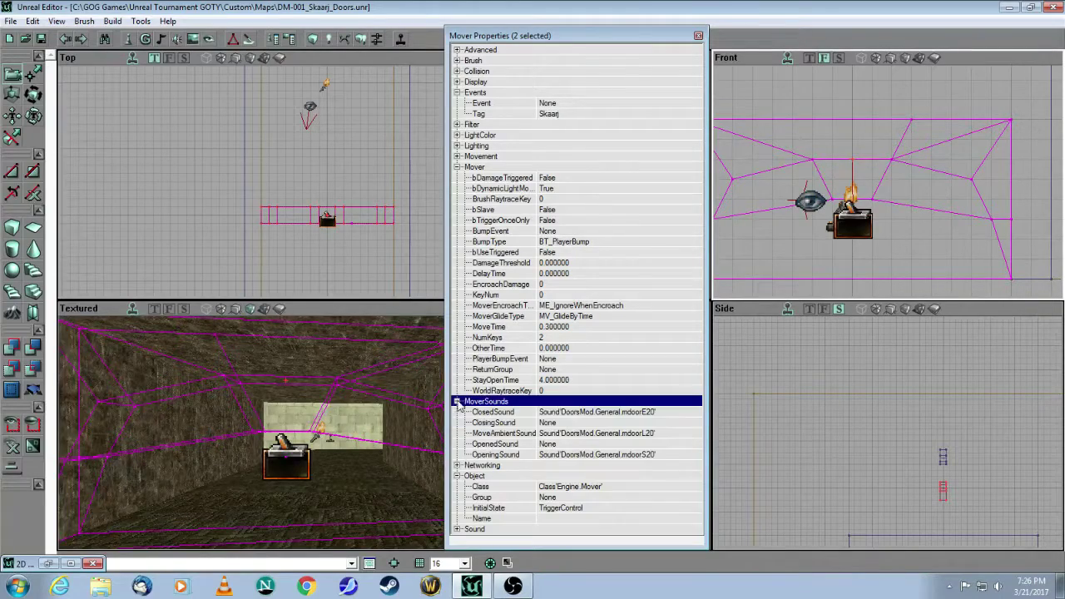
click(698, 36)
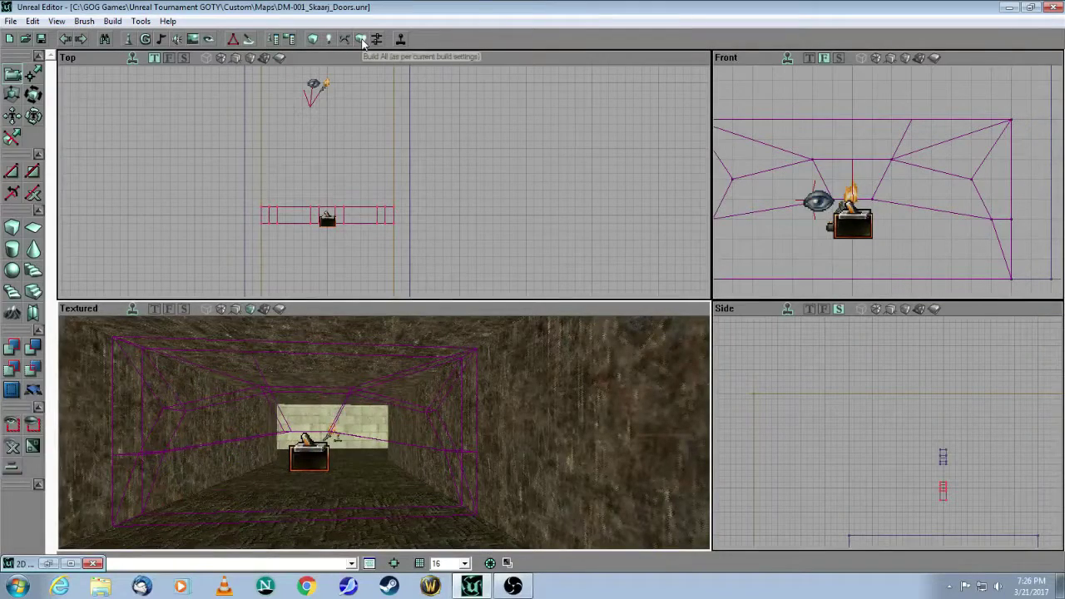
Play-test the map and walk through the corridor to check how the Skaarj door opens and closes
click(401, 41)
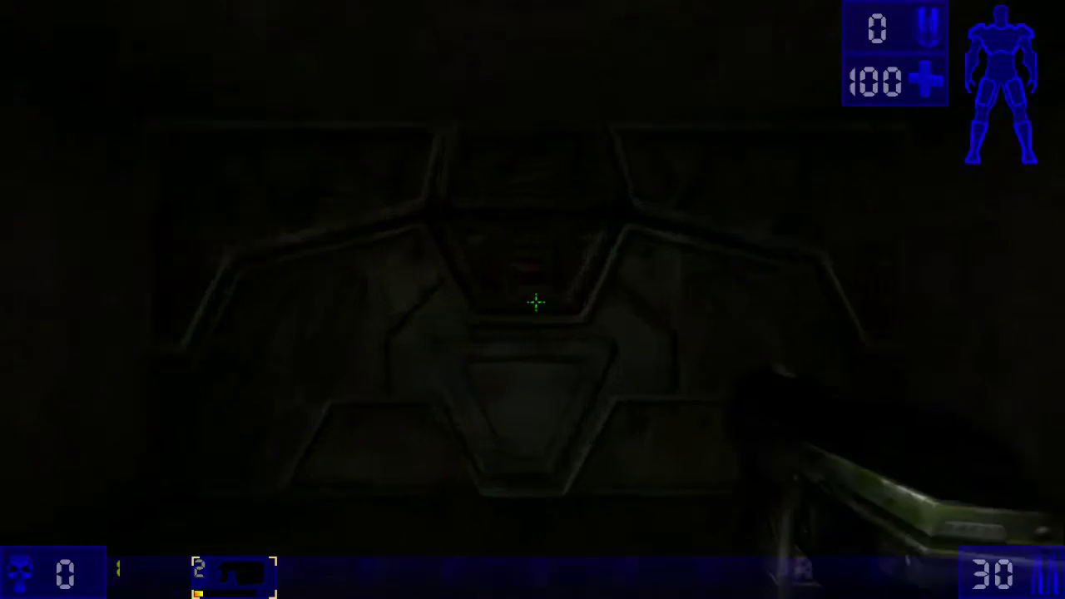
key(w)
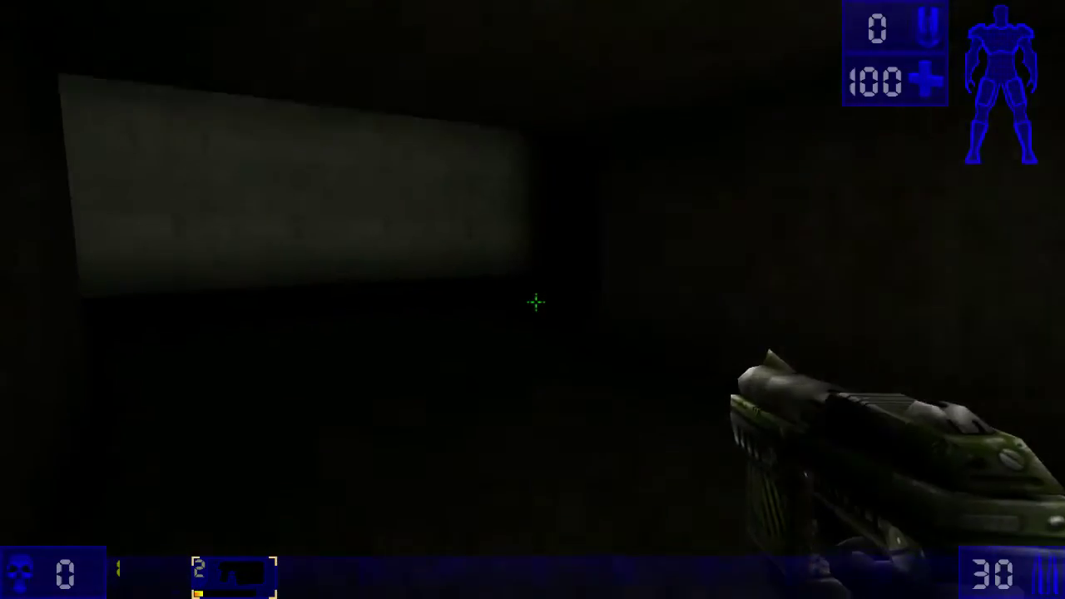
key(w)
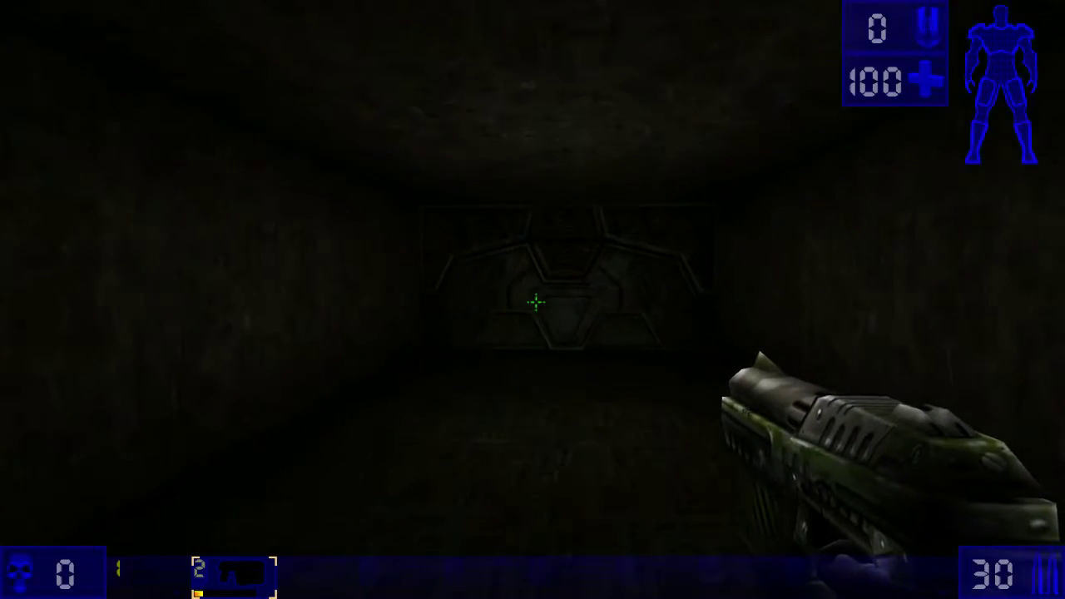
key(Up)
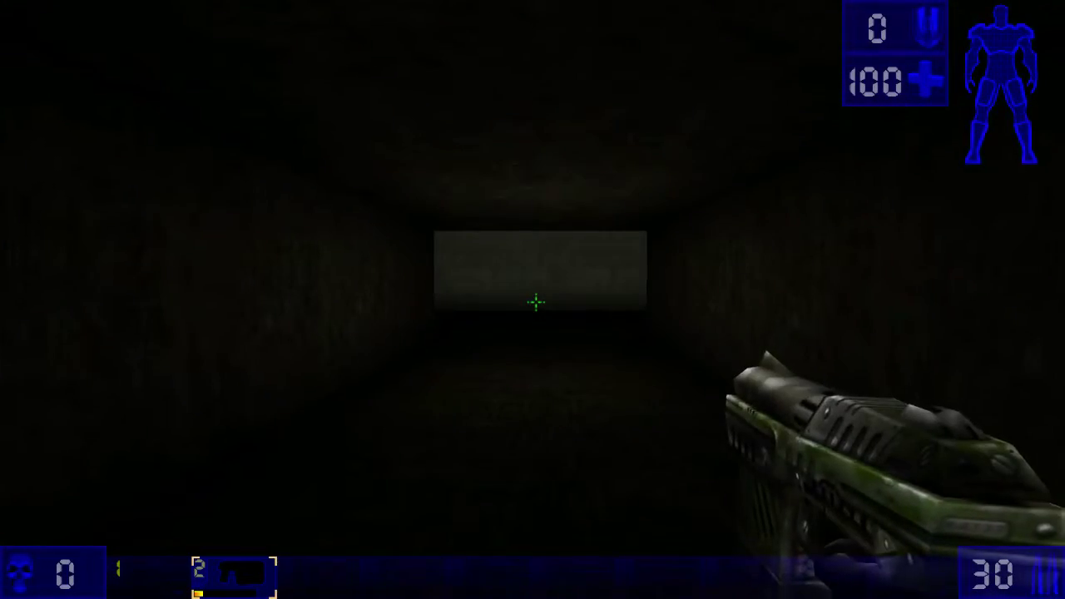
key(Up)
key(Right)
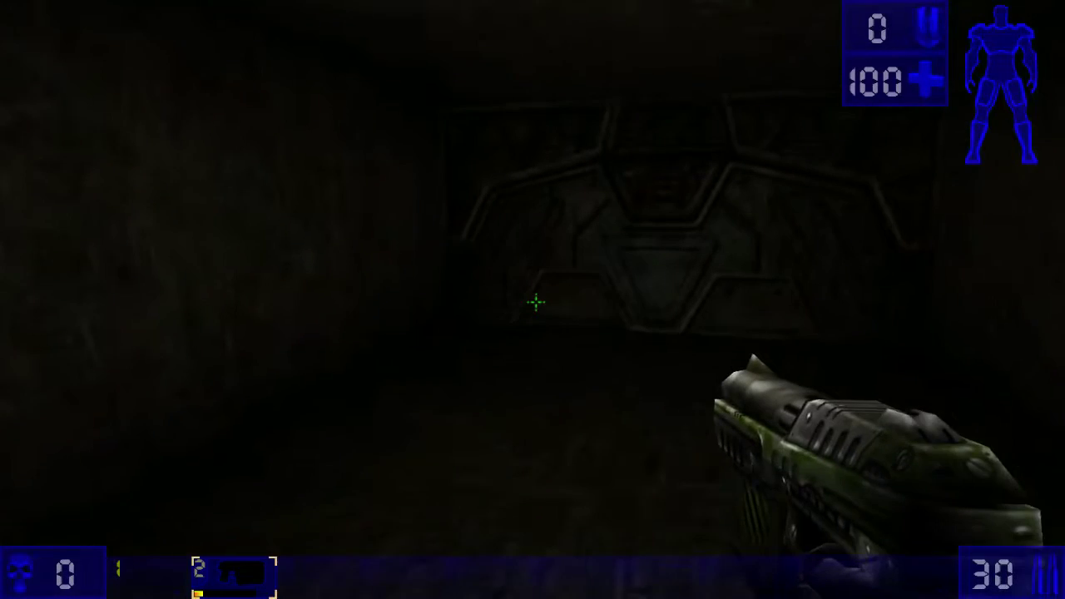
key(Up)
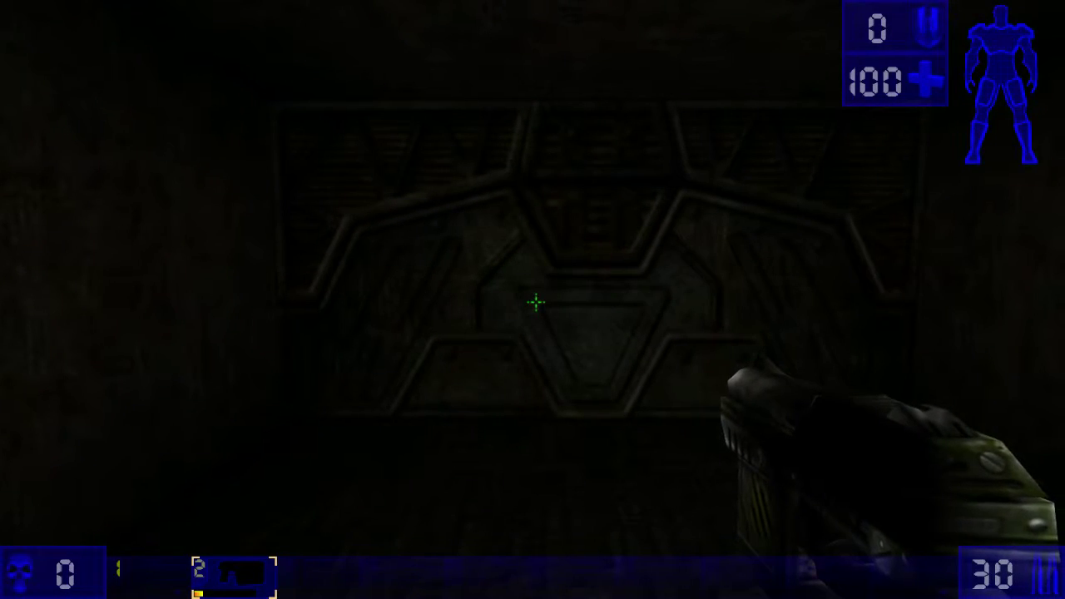
Examine the closed Skaarj door in the game from several angles, including where it meets the corridor walls and ceiling
key(Right)
key(Page_Up)
key(Page_Down)
key(Left)
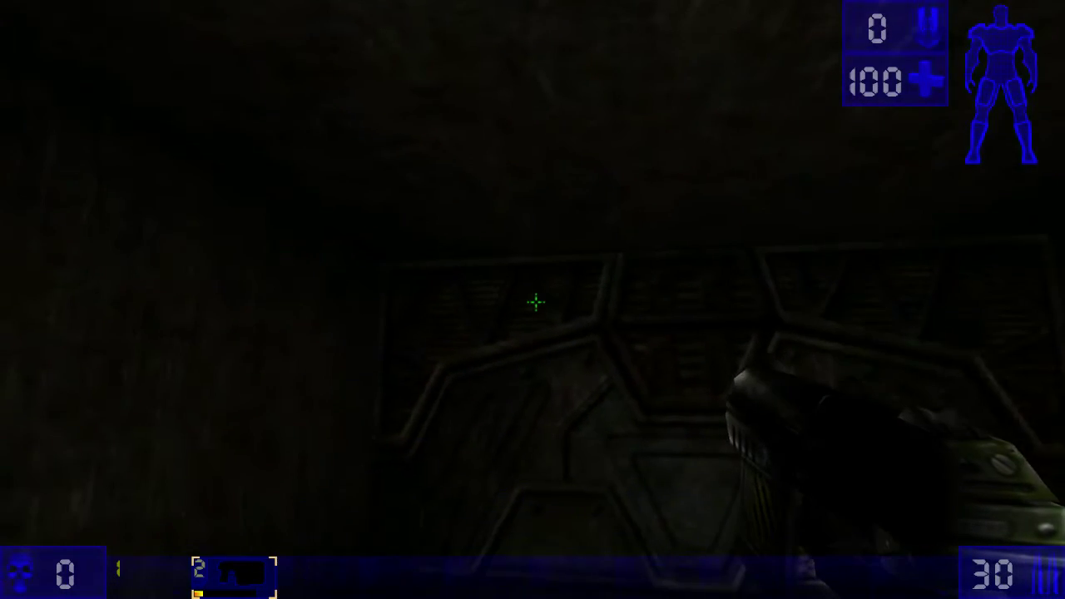
key(Up)
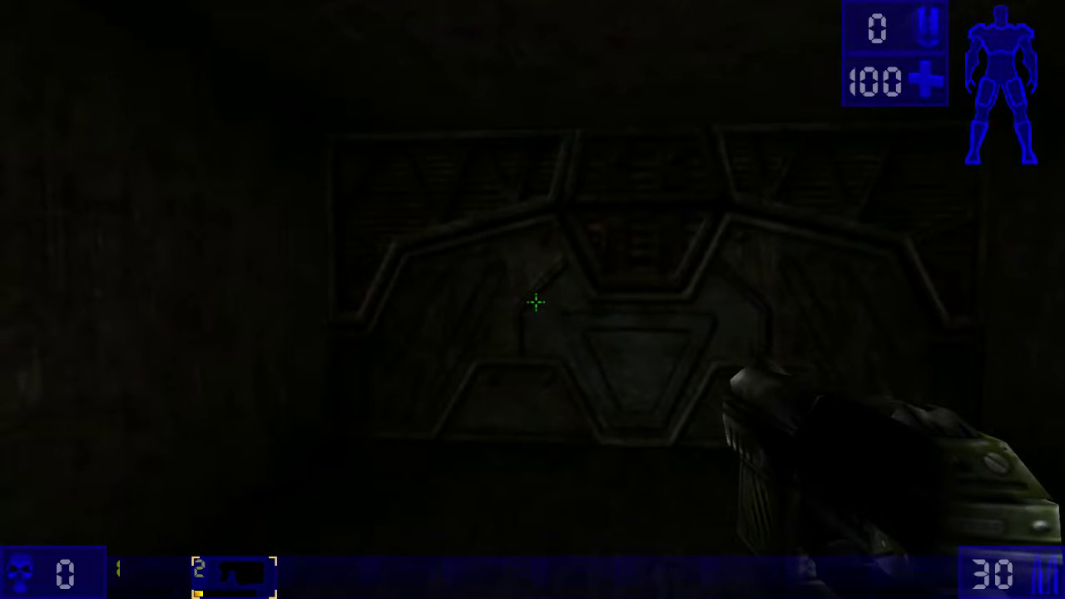
key(Left)
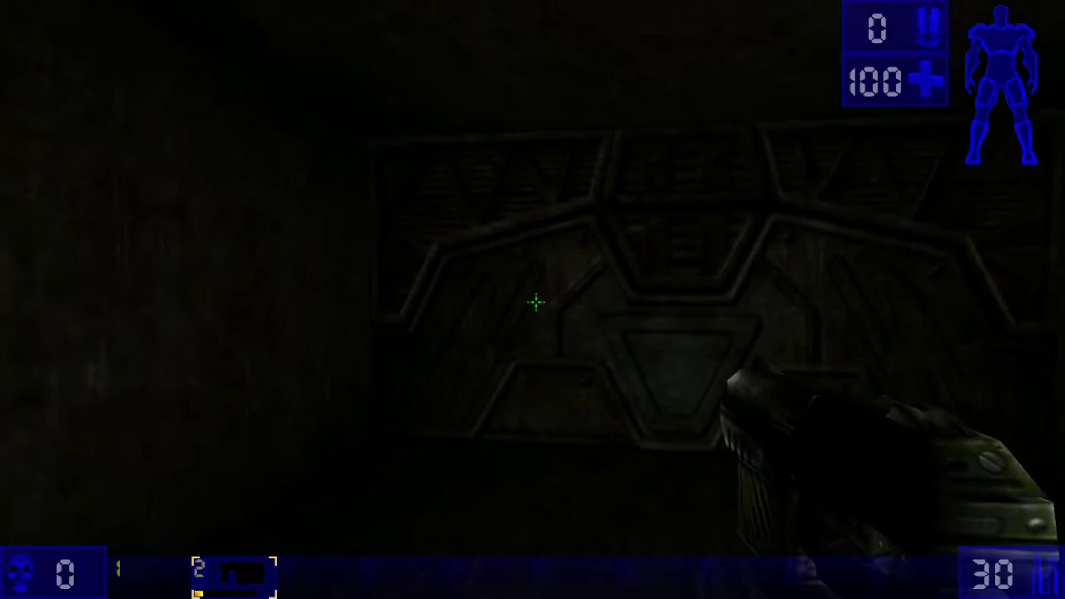
key(Right)
key(Page_Down)
key(Left)
key(Page_Up)
key(Up)
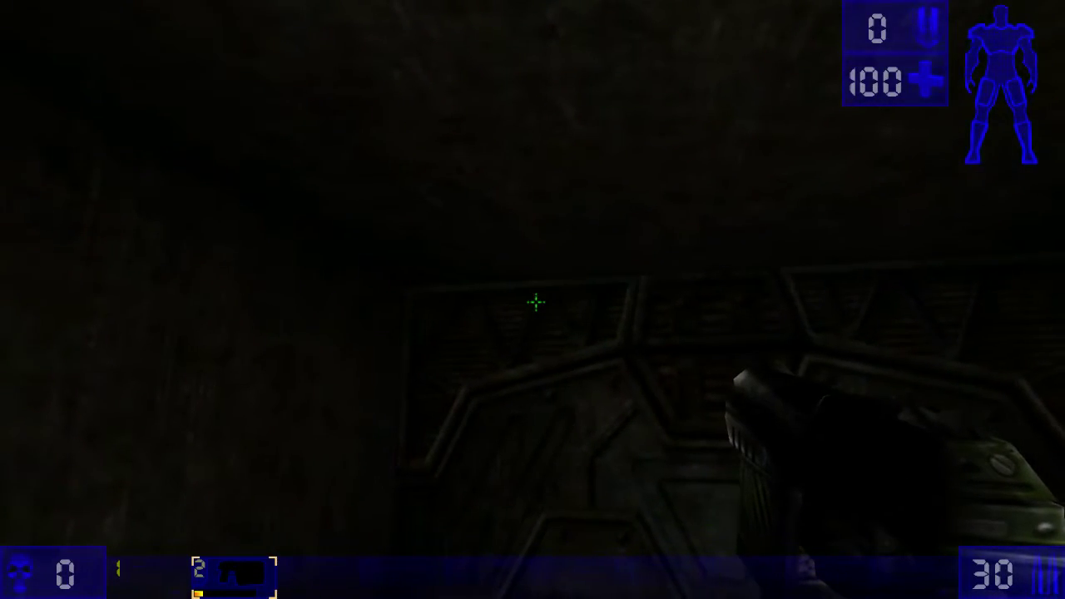
key(Right)
key(Right)
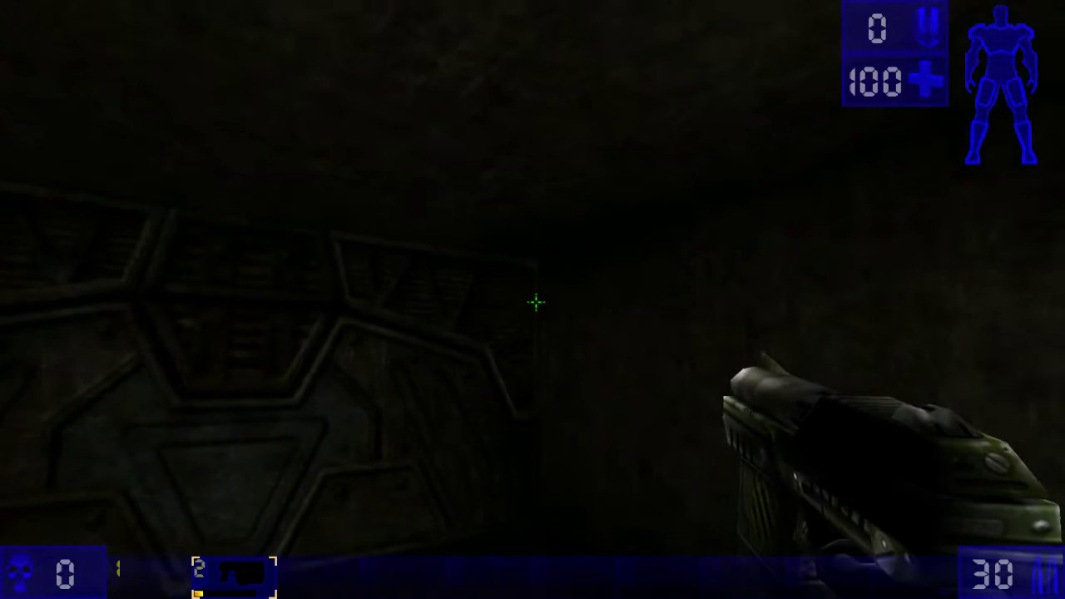
key(Left)
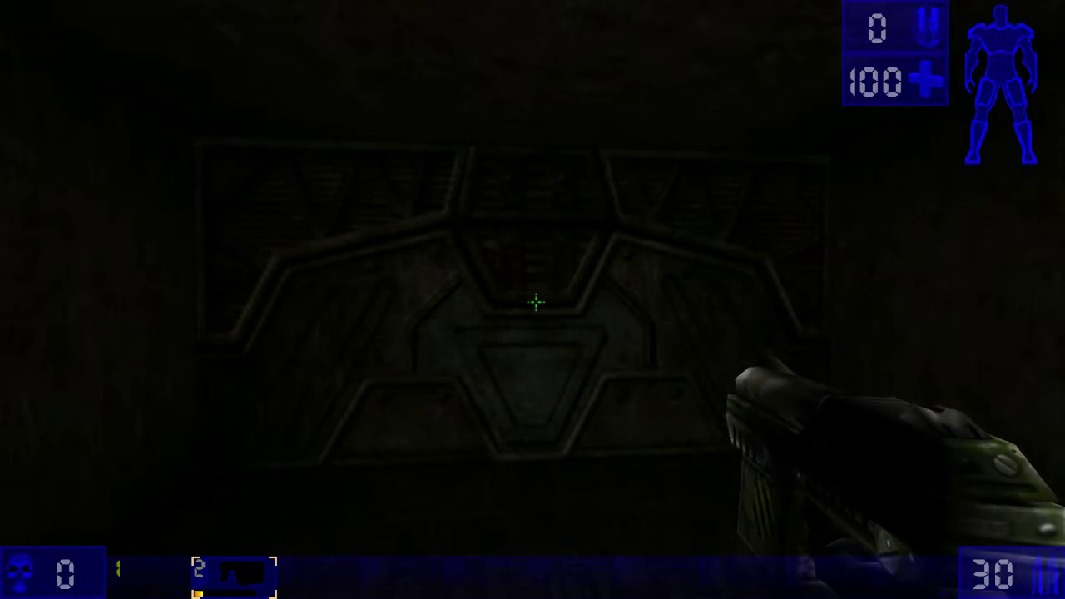
Move around the corridor in front of the closed Skaarj door to inspect its fit and texture alignment from near and far
key(Up)
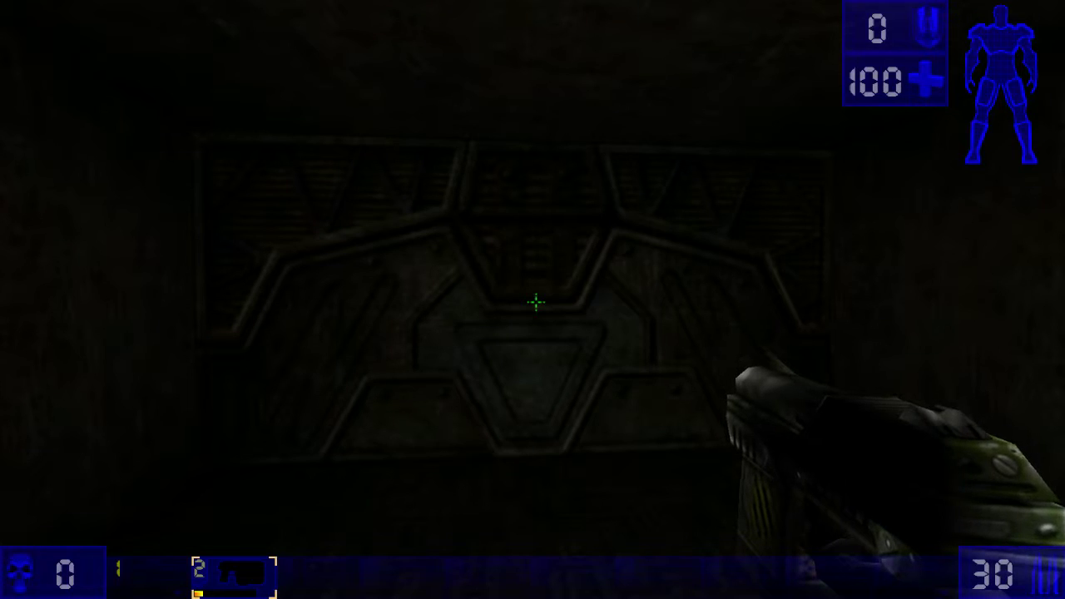
key(Up)
key(Right)
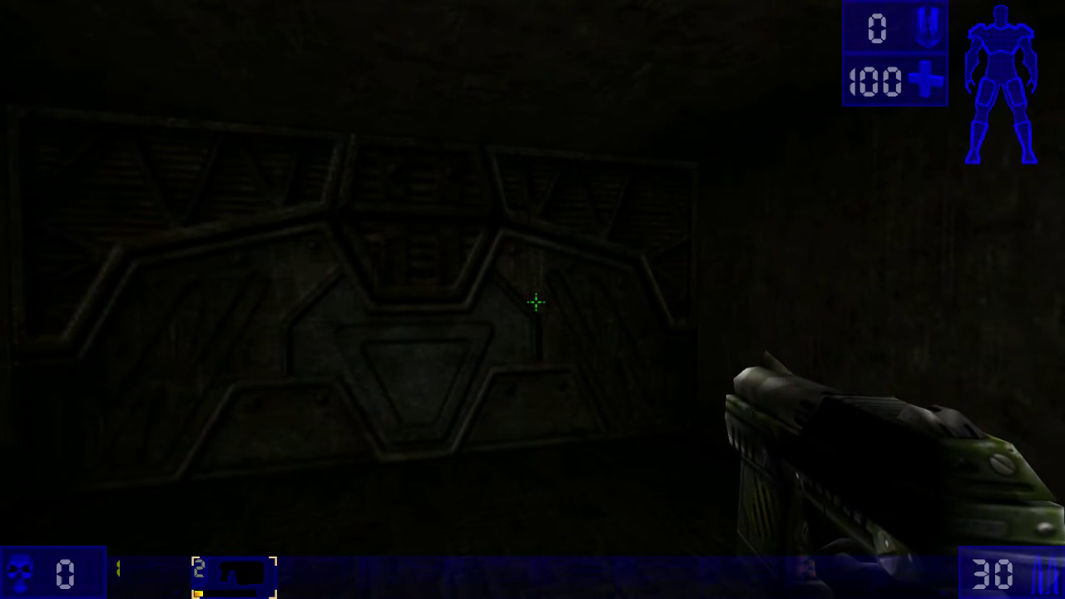
key(a)
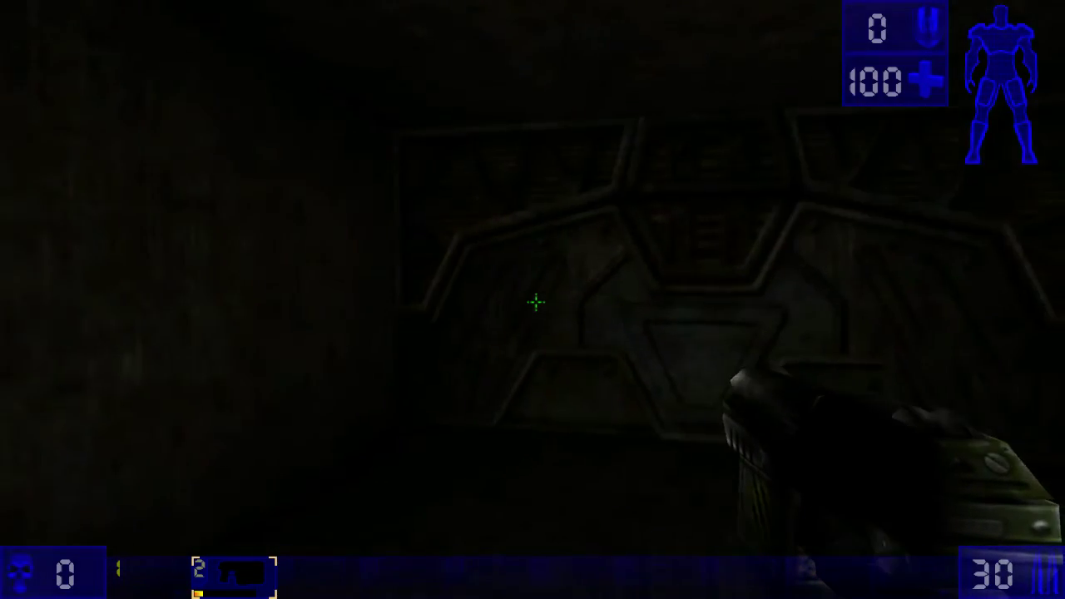
mouse_move(536, 303)
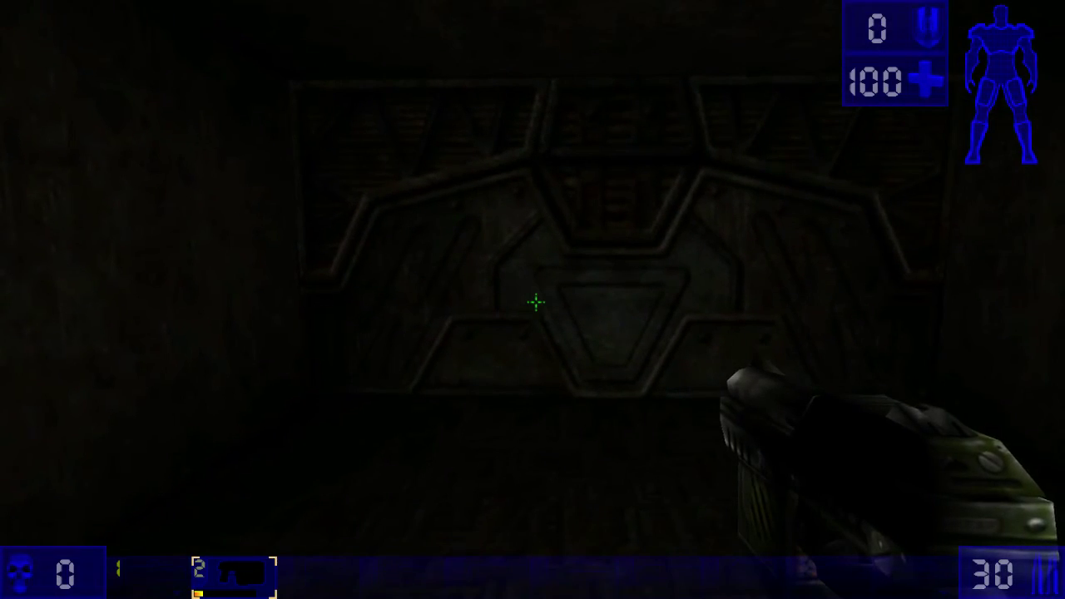
key(w)
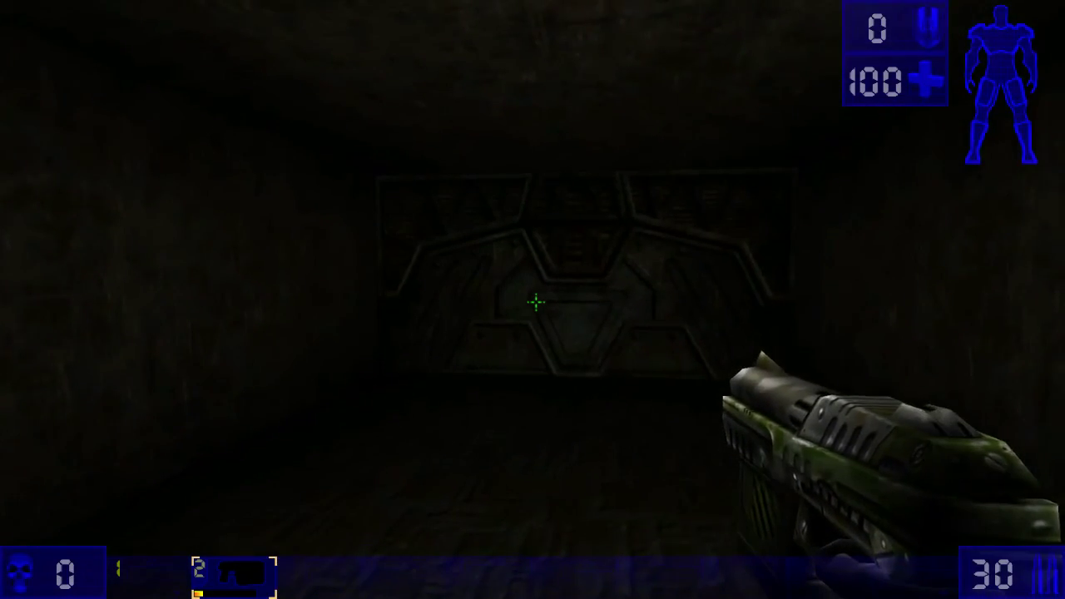
key(w)
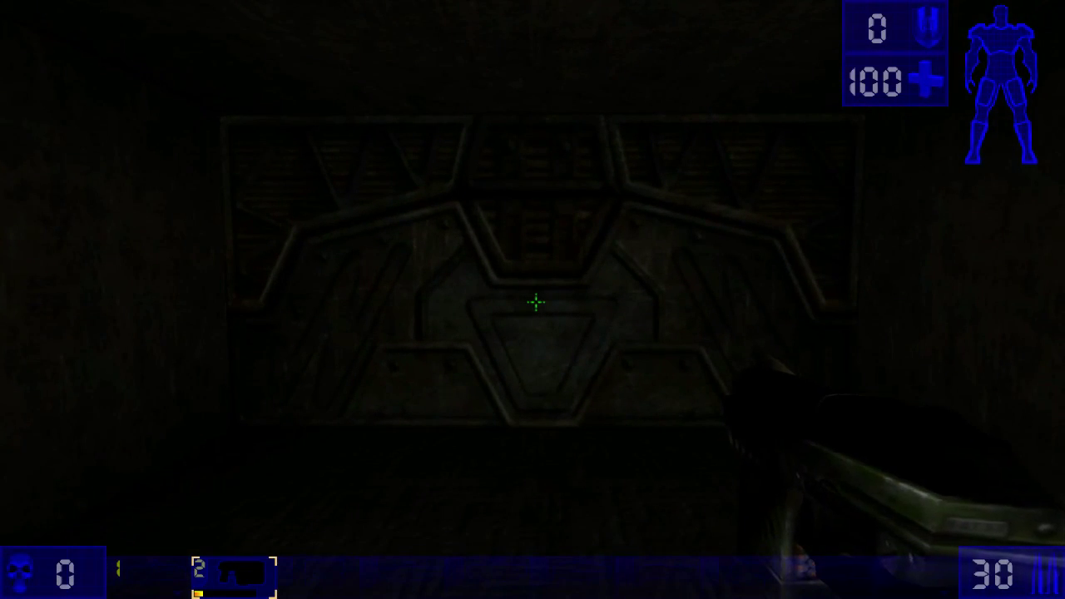